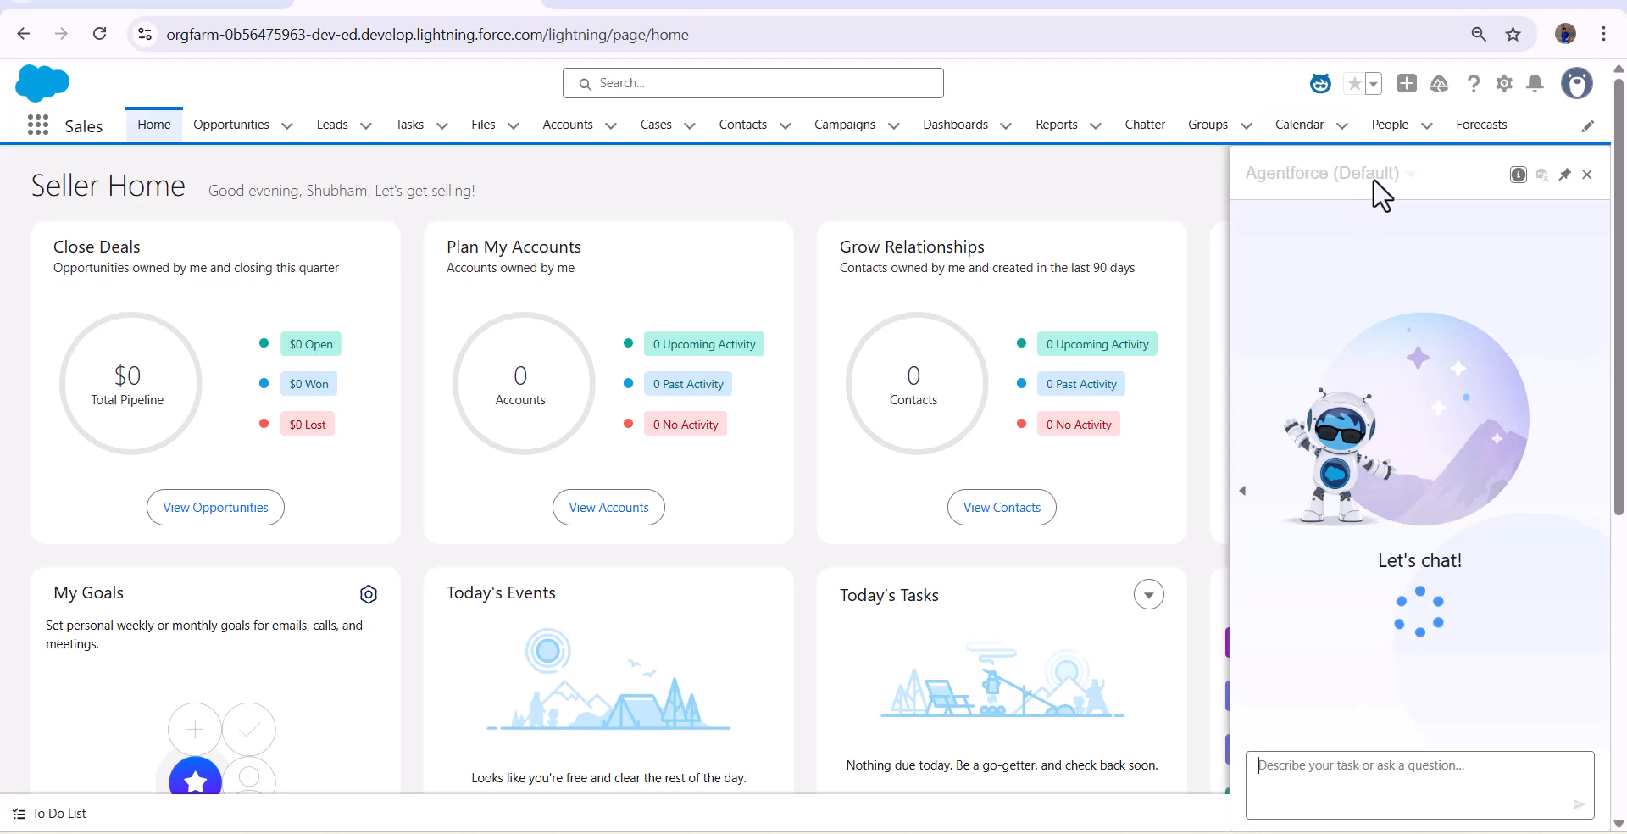
- Select the Order Agent as the active agent in the Agentforce chat
click(1407, 176)
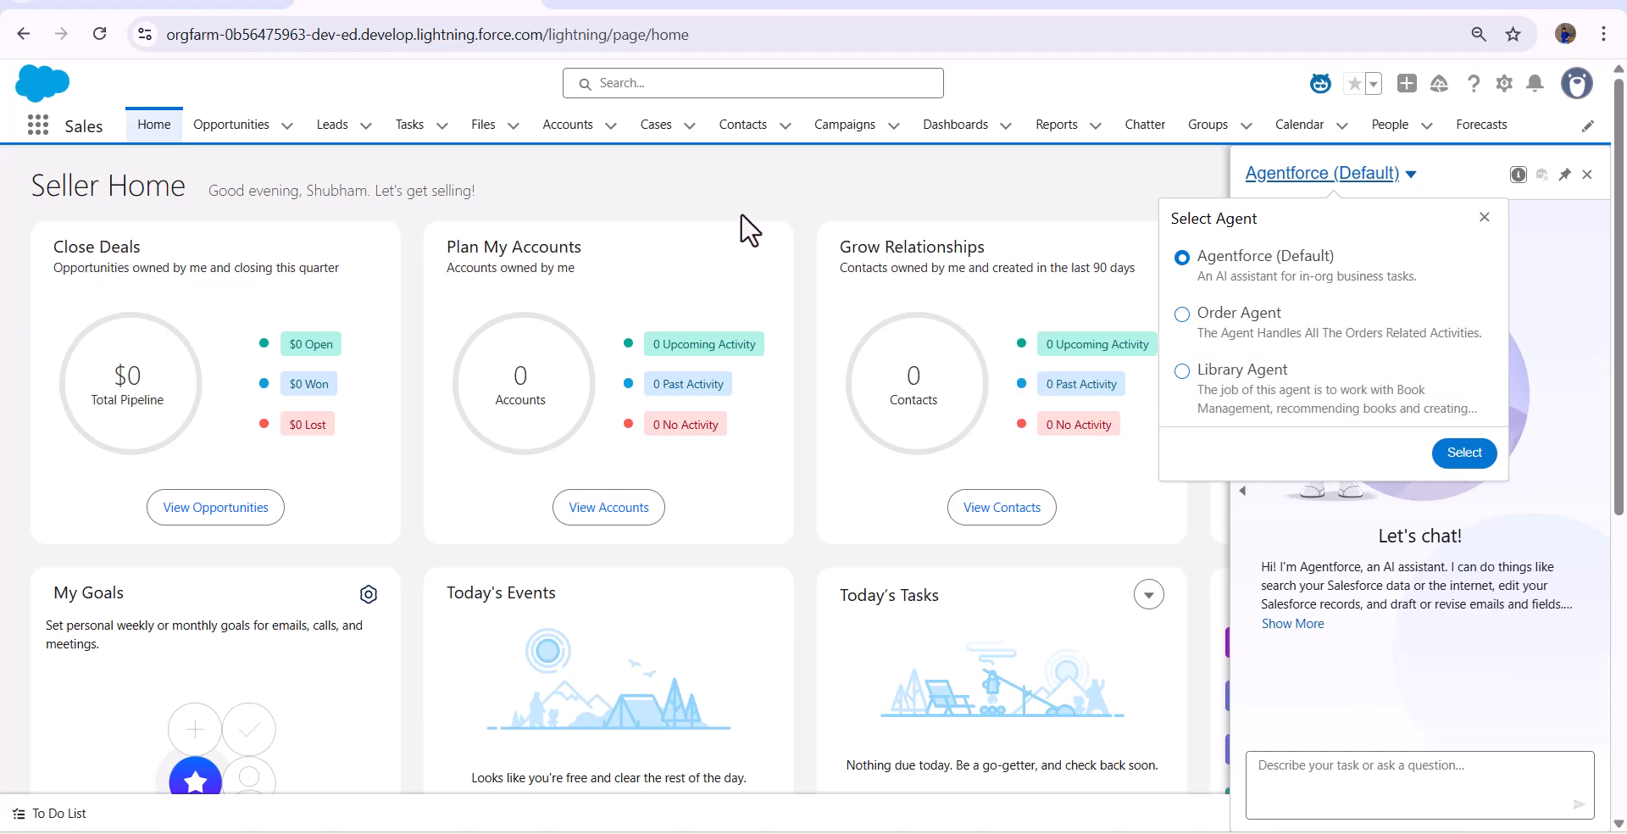
click(222, 3)
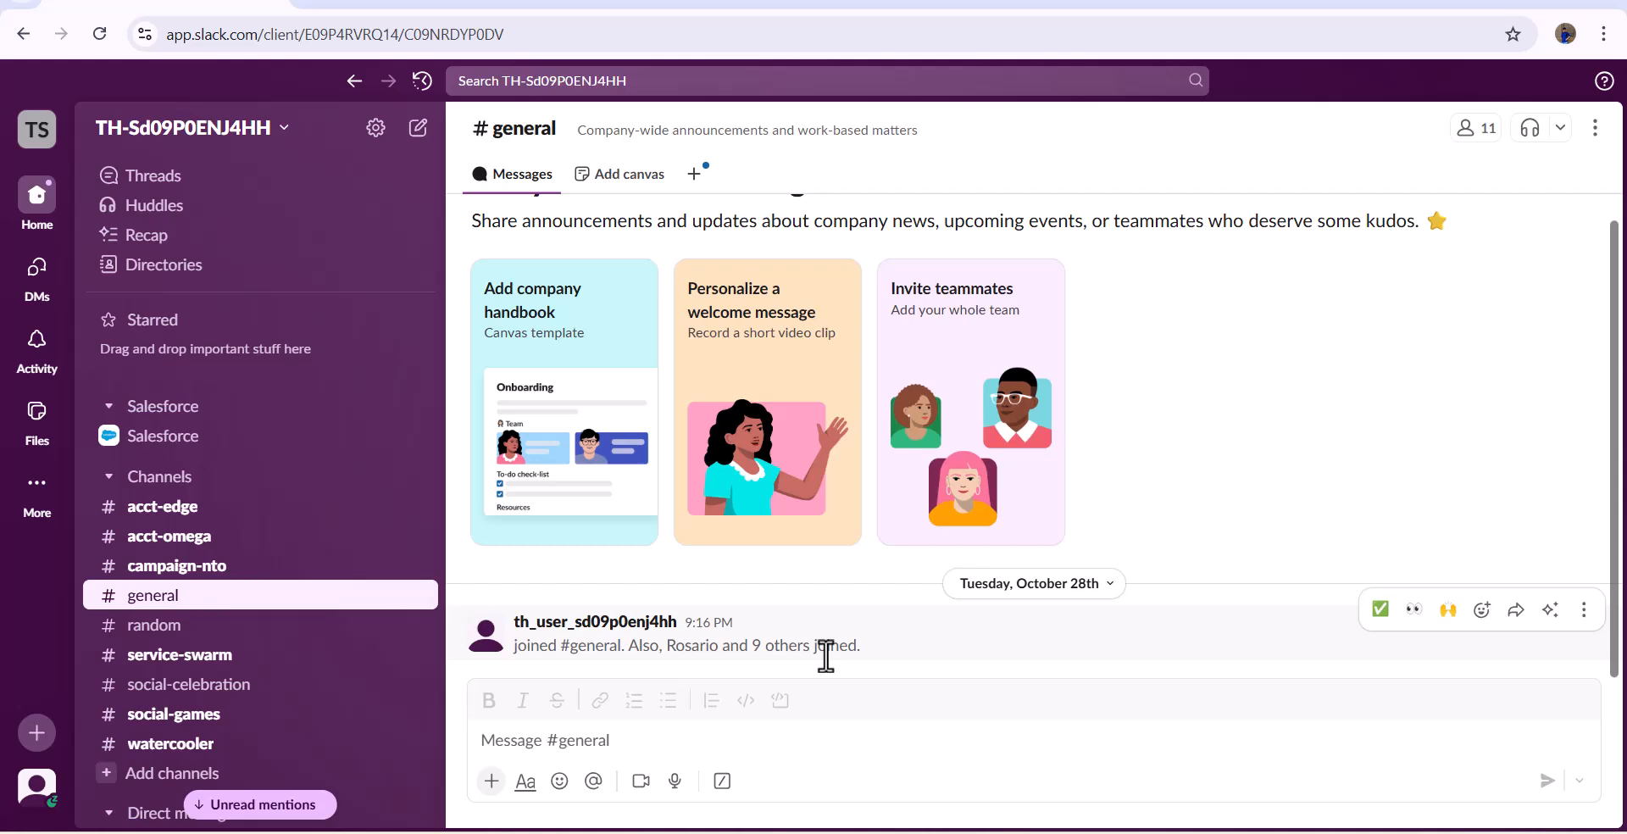
click(382, 8)
click(1278, 312)
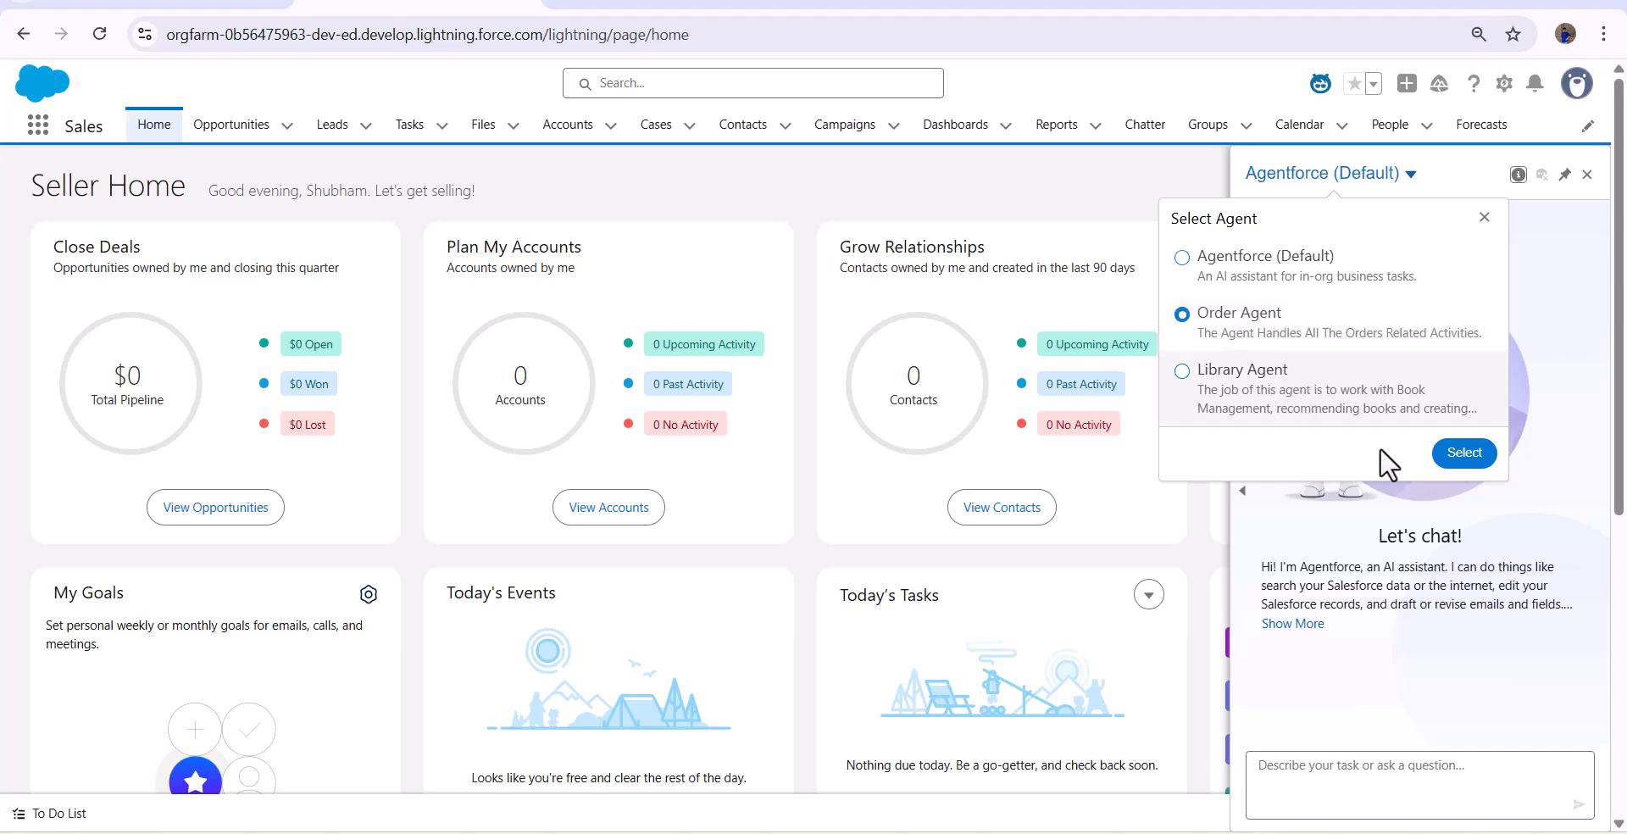
click(1465, 452)
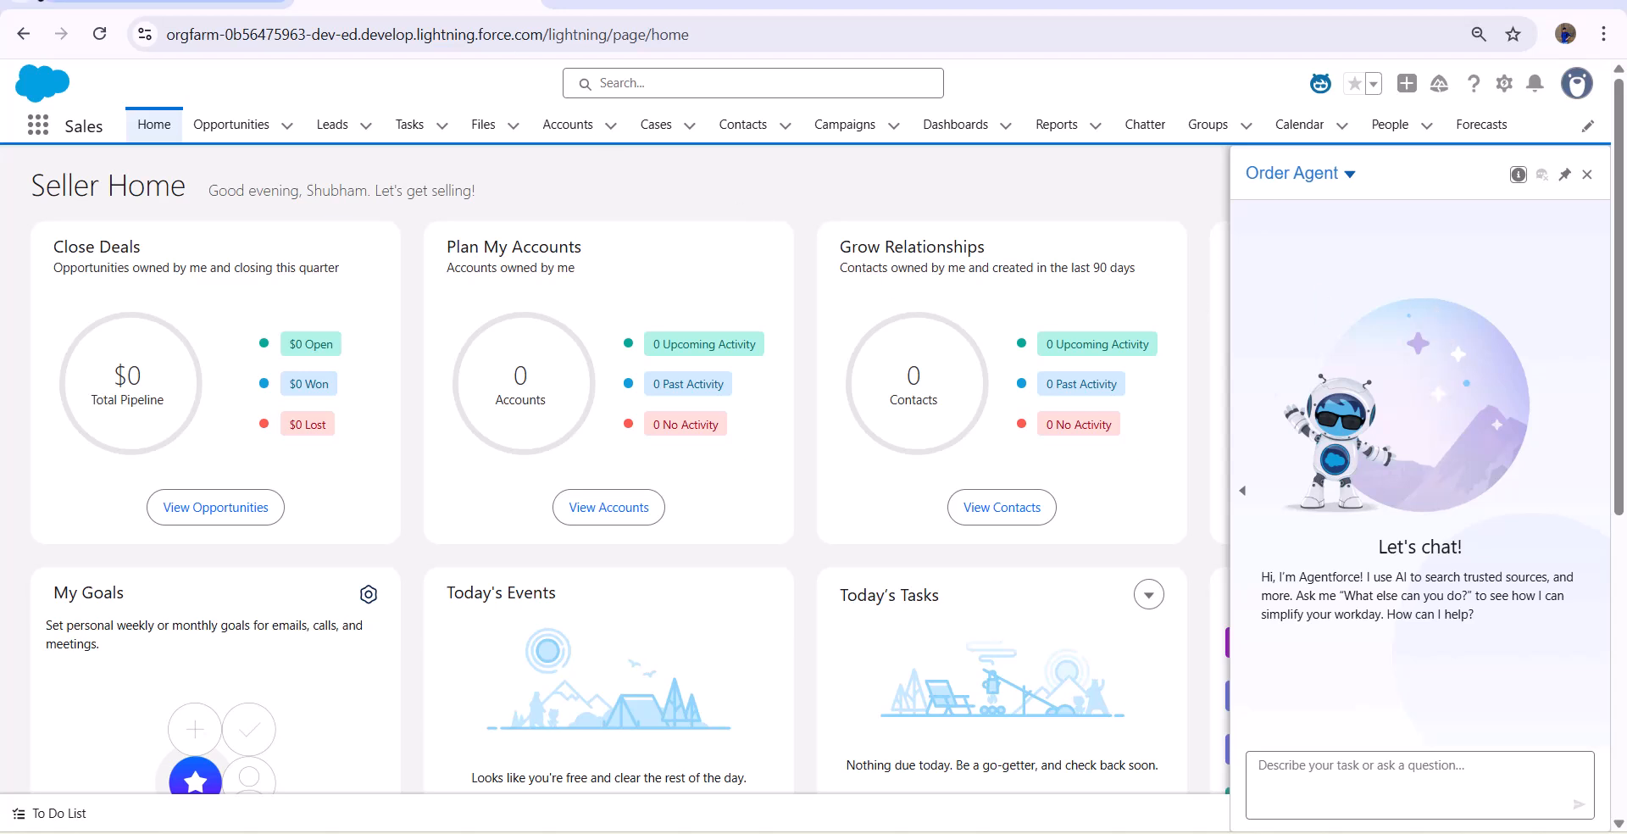
click(161, 4)
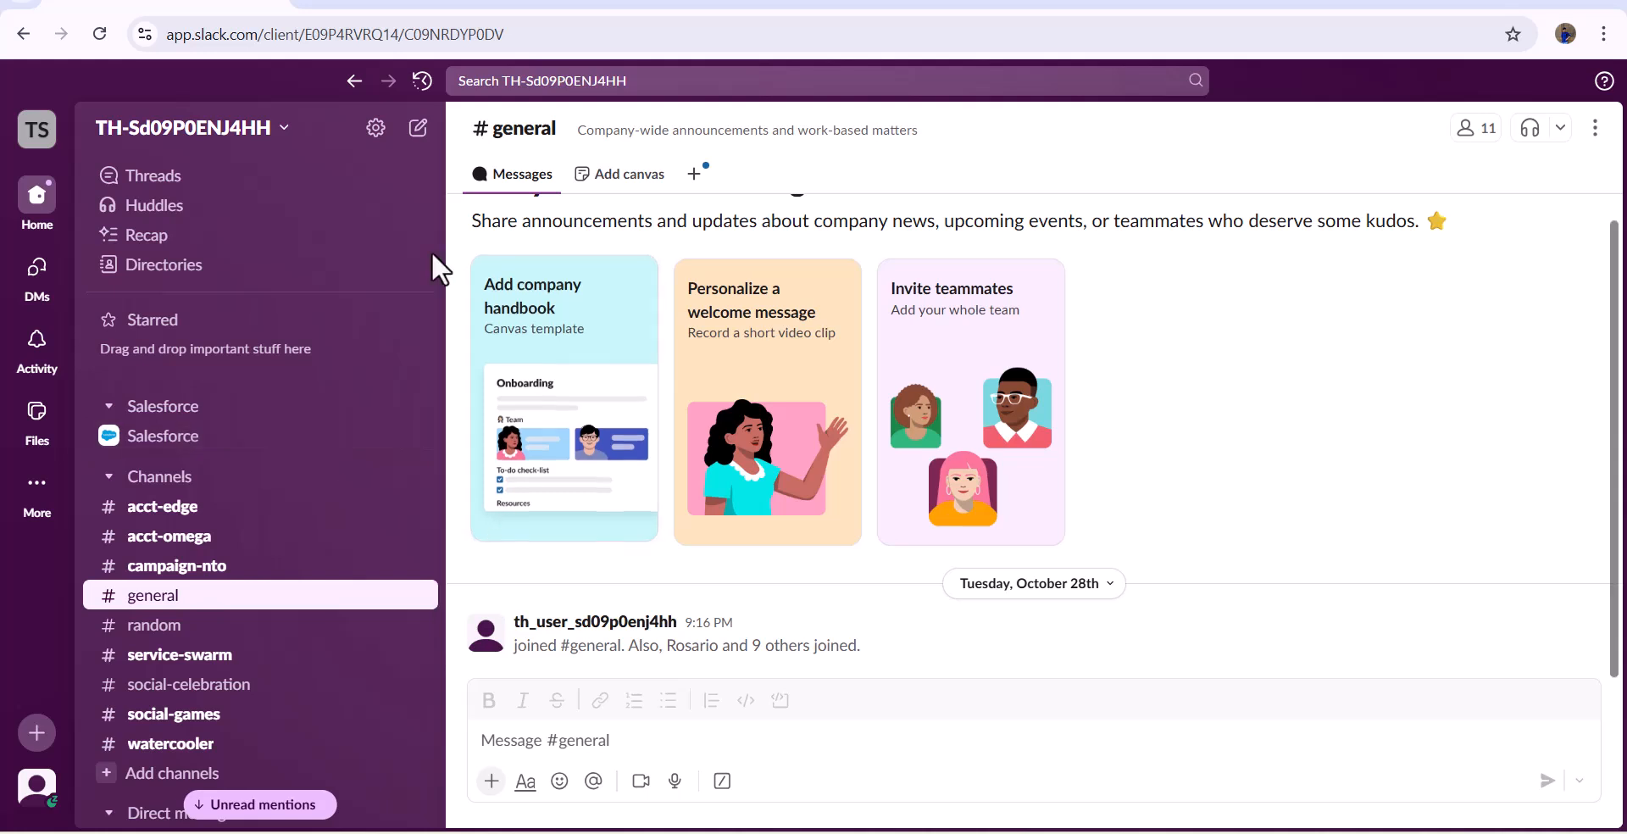
click(404, 7)
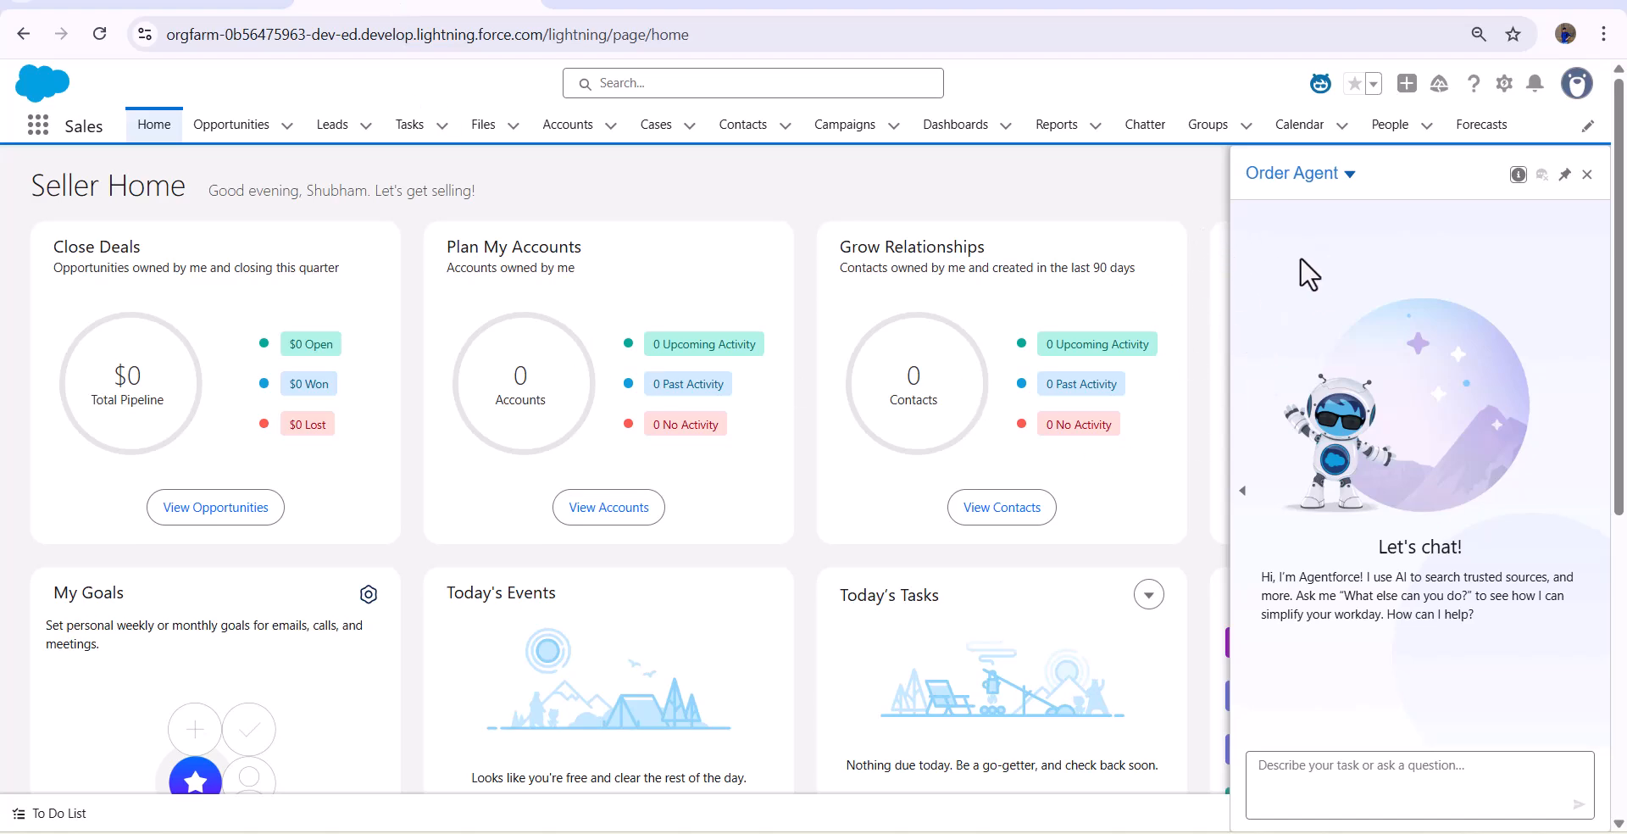
click(166, 6)
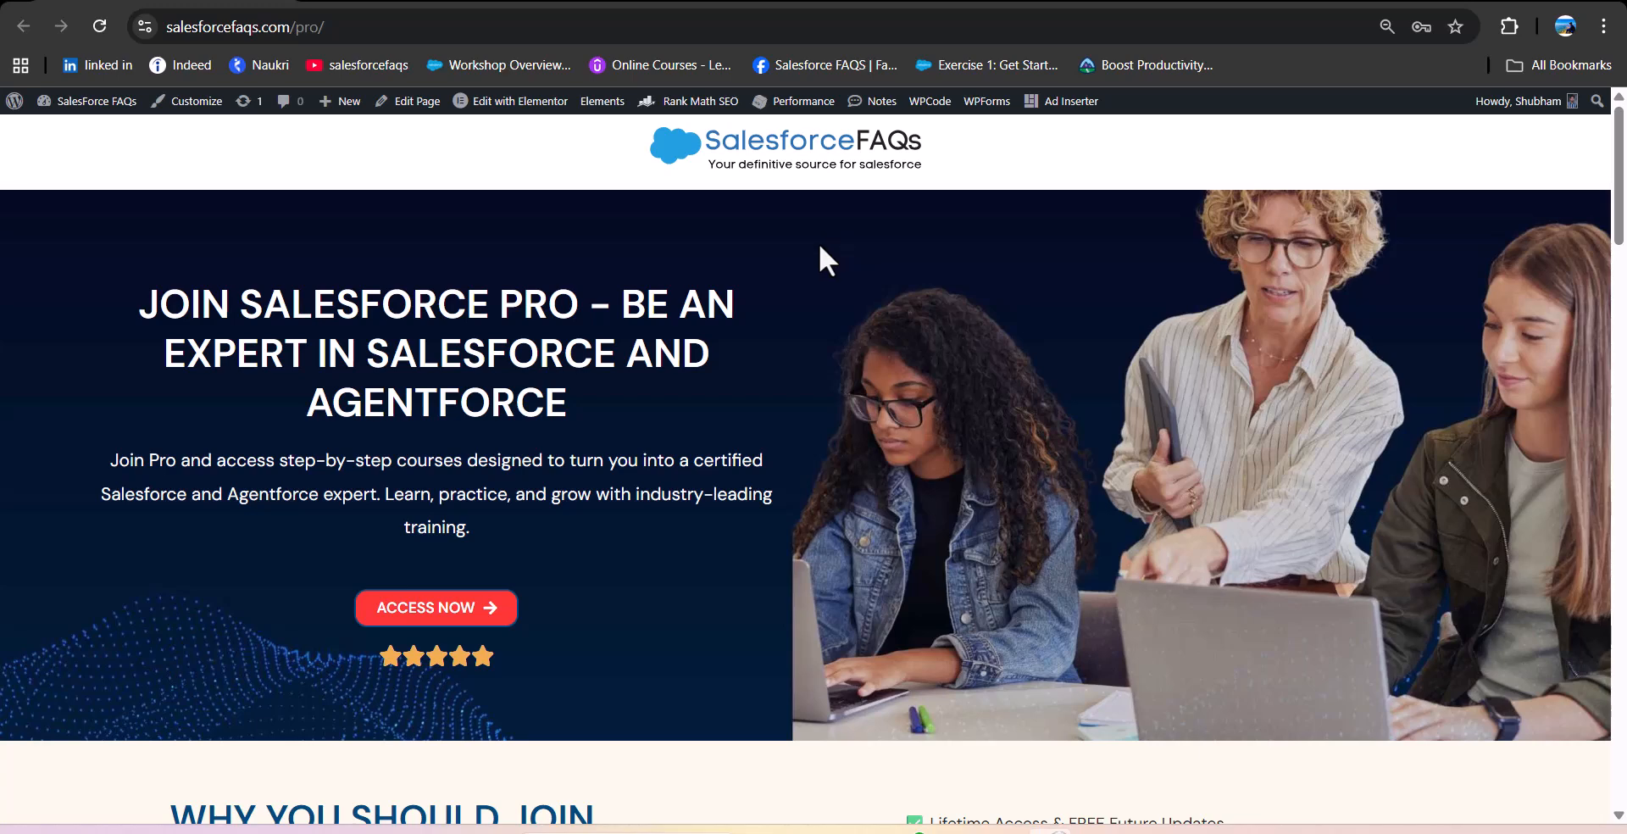
- Review the Salesforce Pro course offerings and the upcoming Agentforce + Slack webinar on the SalesforceFAQs website
scroll(819, 242, down, 5)
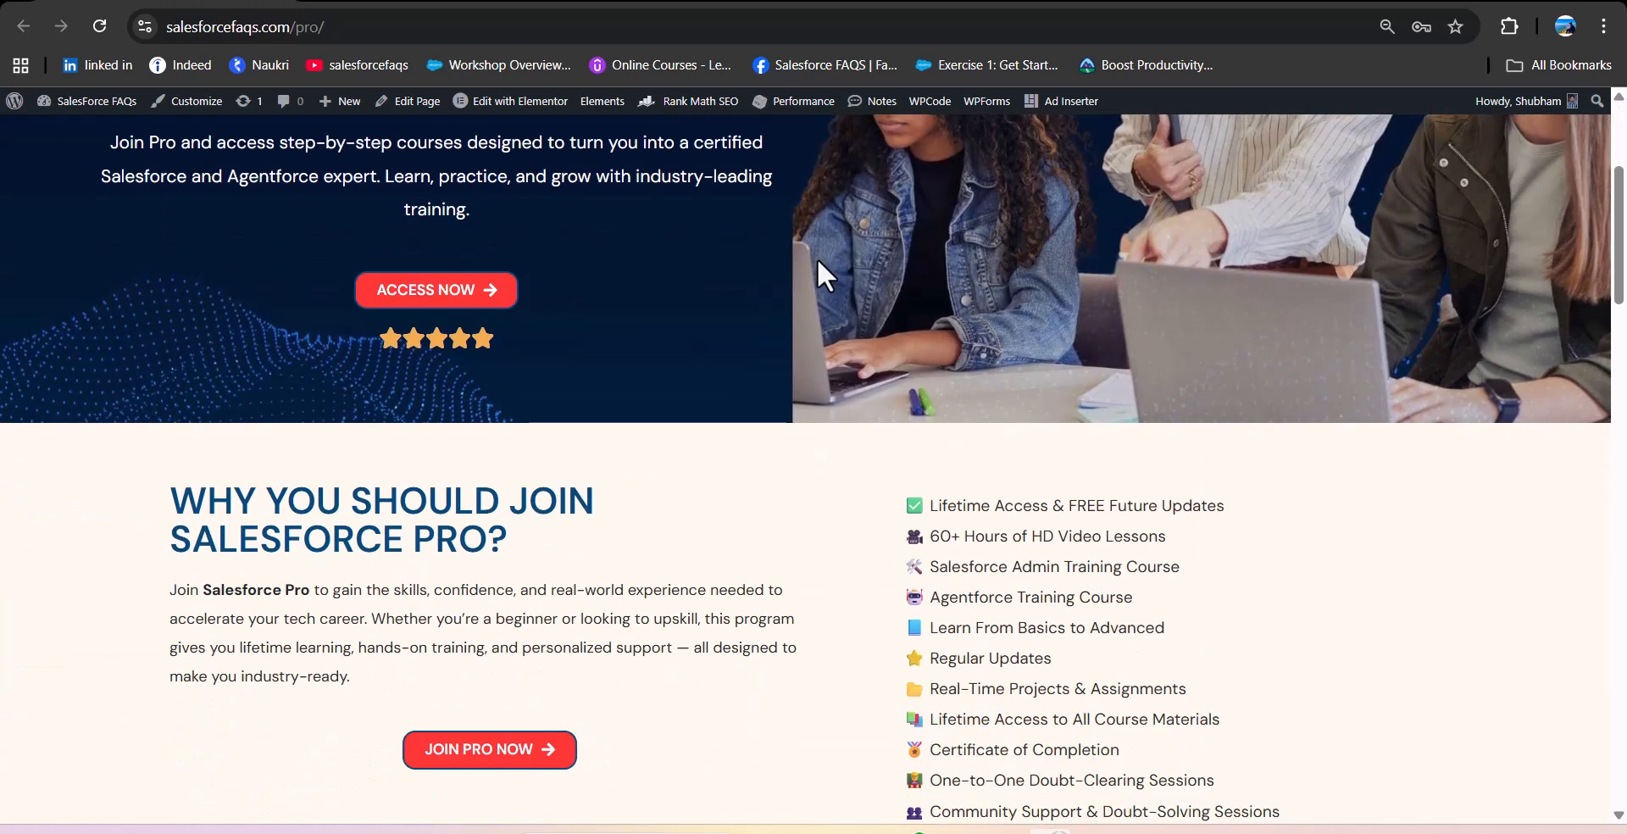
scroll(817, 261, down, 1)
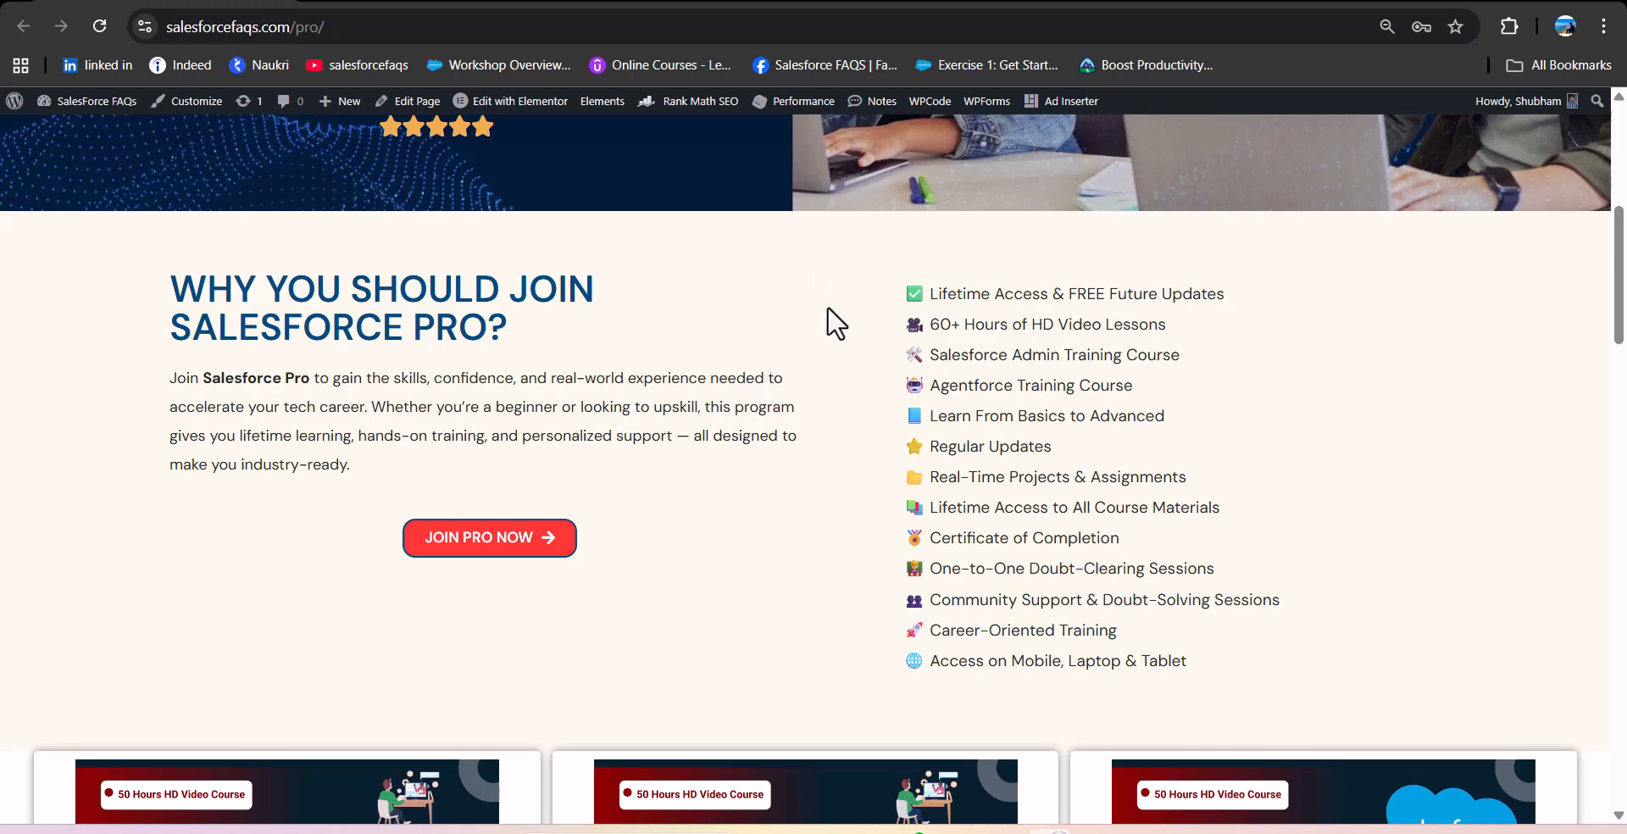
scroll(837, 323, down, 5)
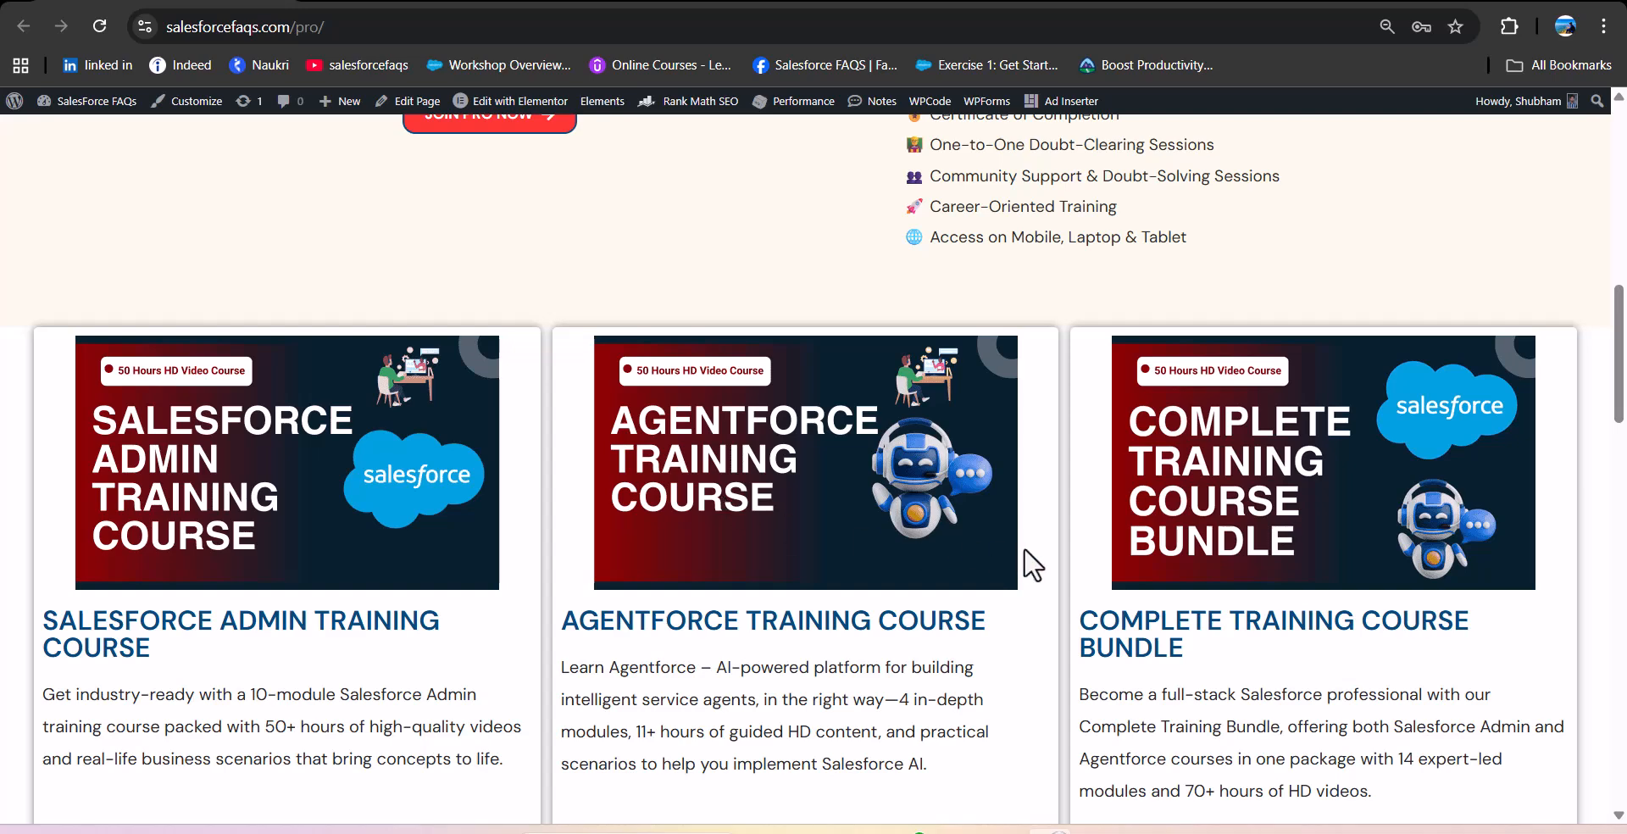
scroll(1199, 477, down, 1)
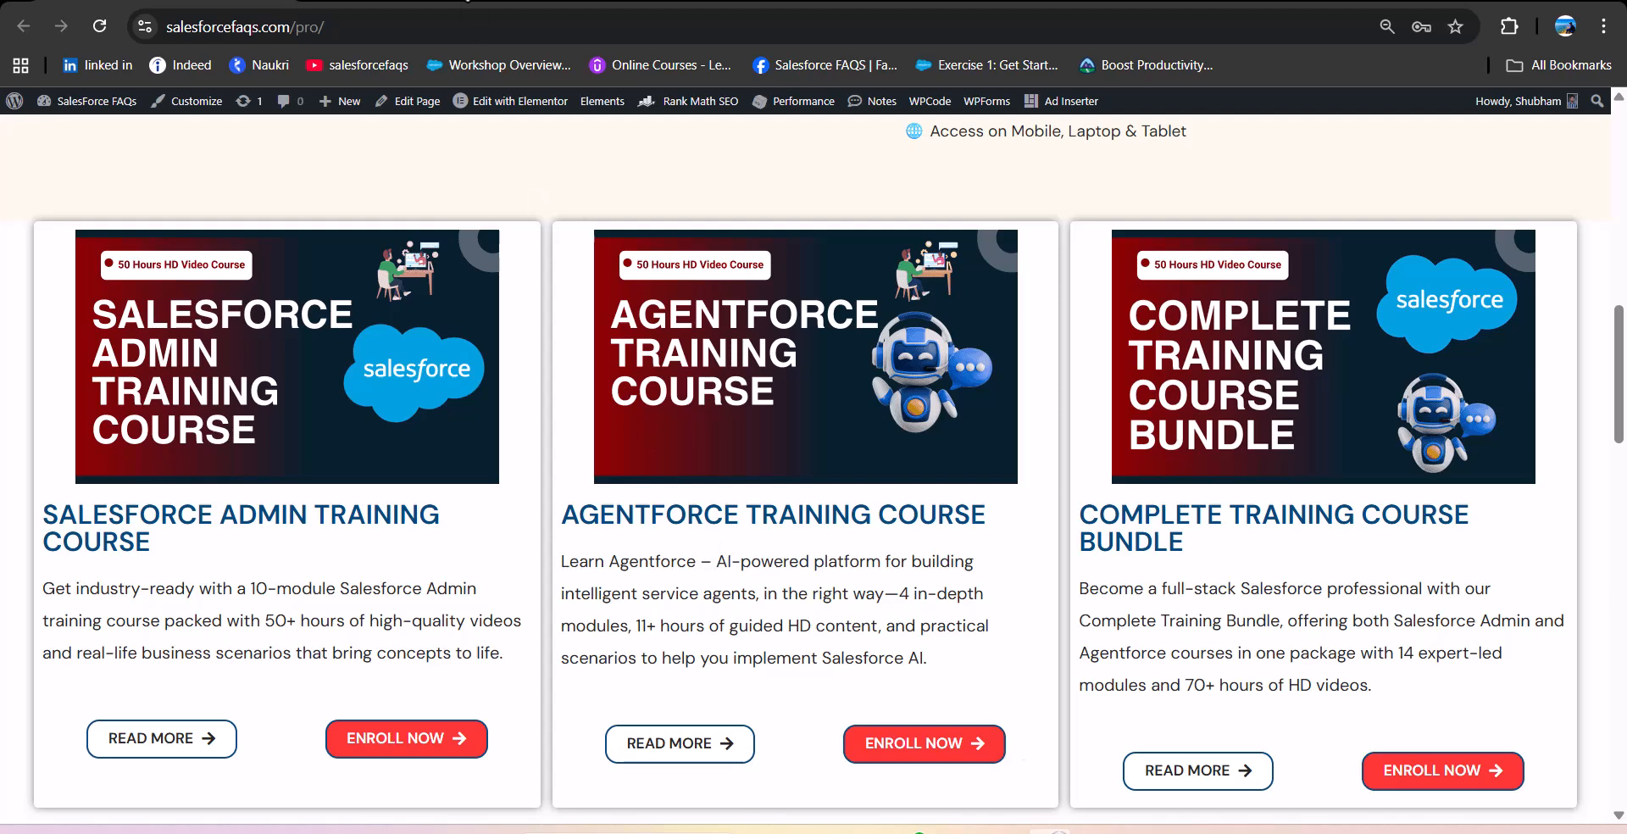
click(423, 1)
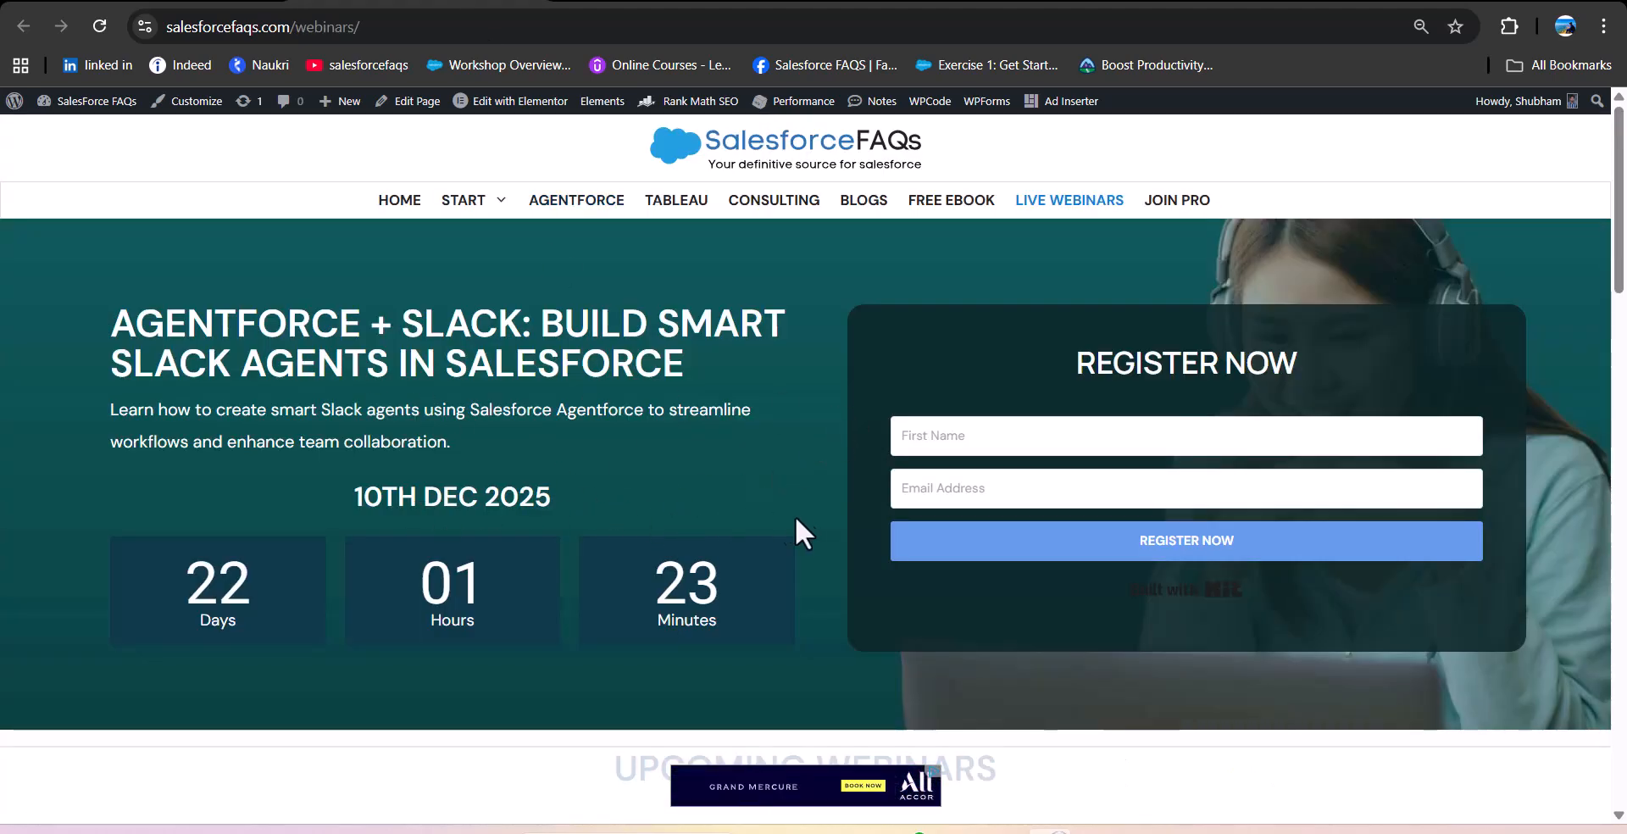
scroll(612, 472, down, 5)
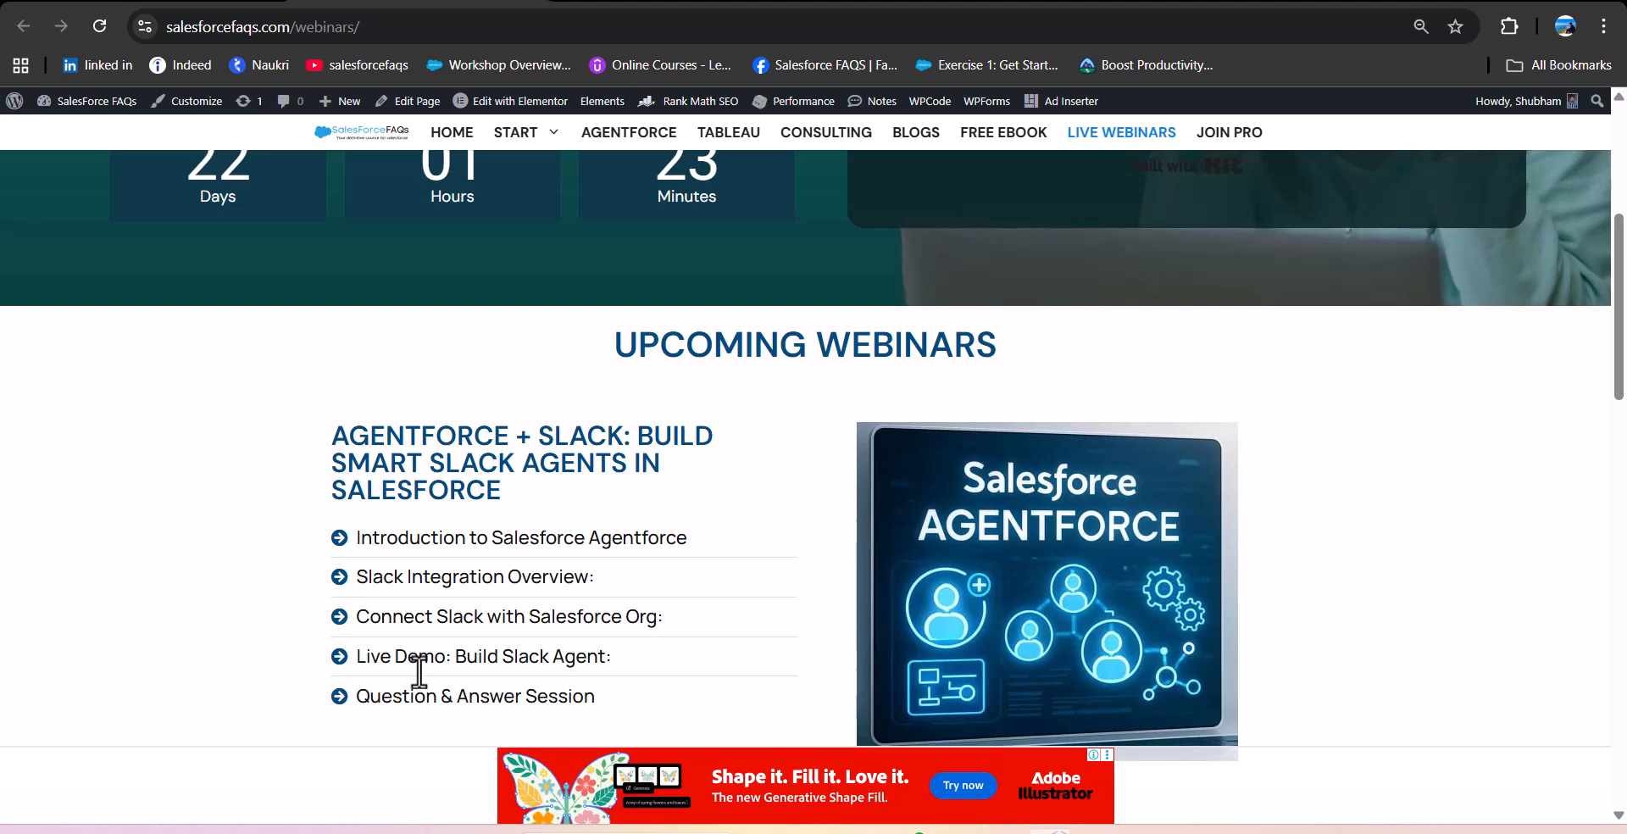
scroll(419, 668, up, 5)
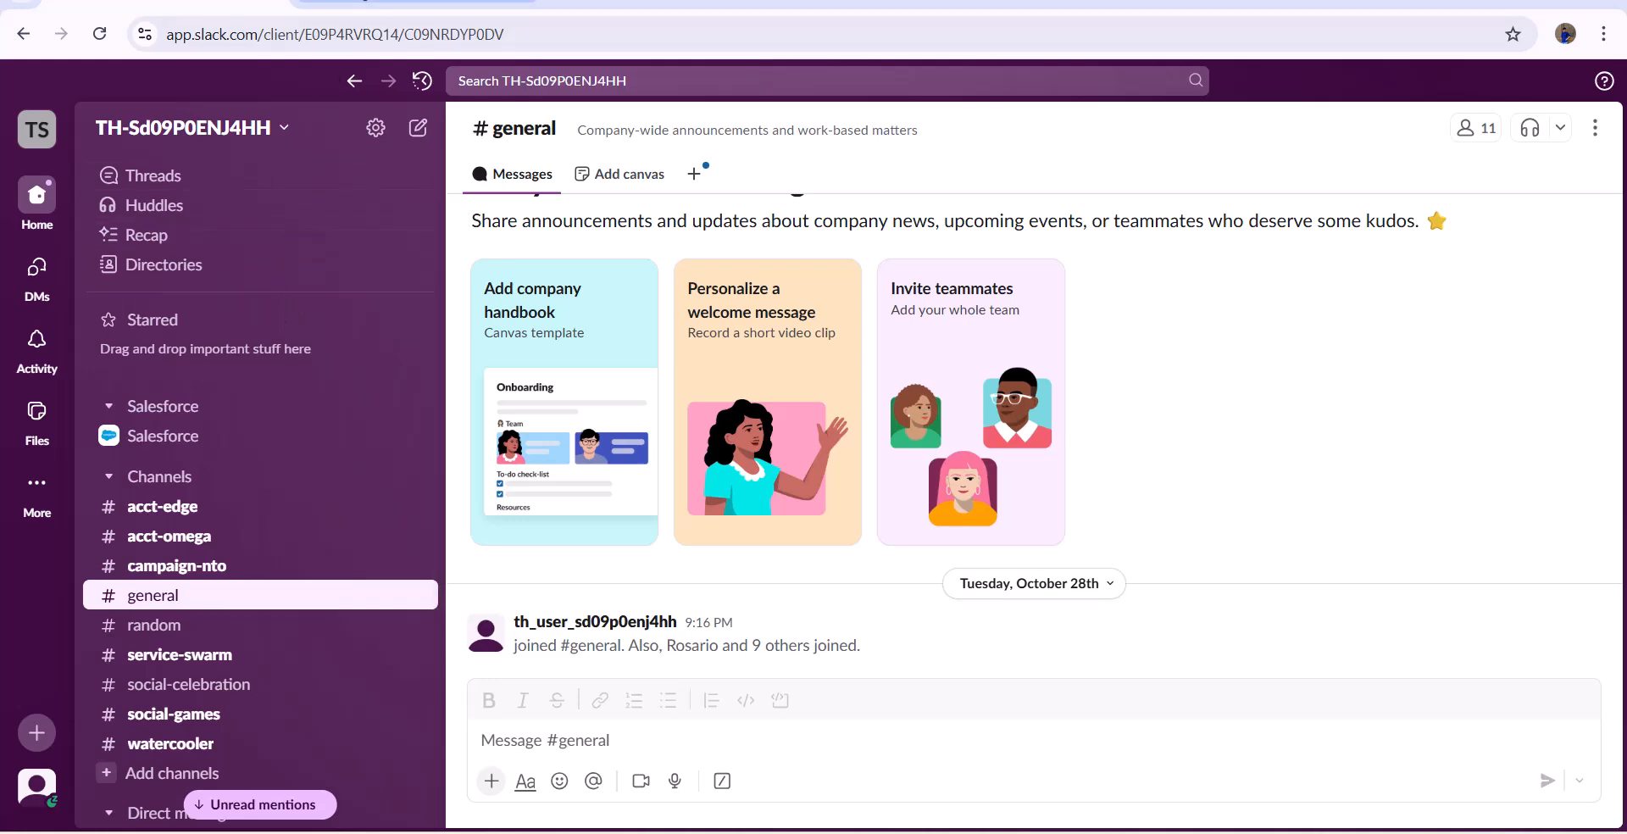
- Switch back to Salesforce, close the Order Agent chat and open Setup
click(365, 3)
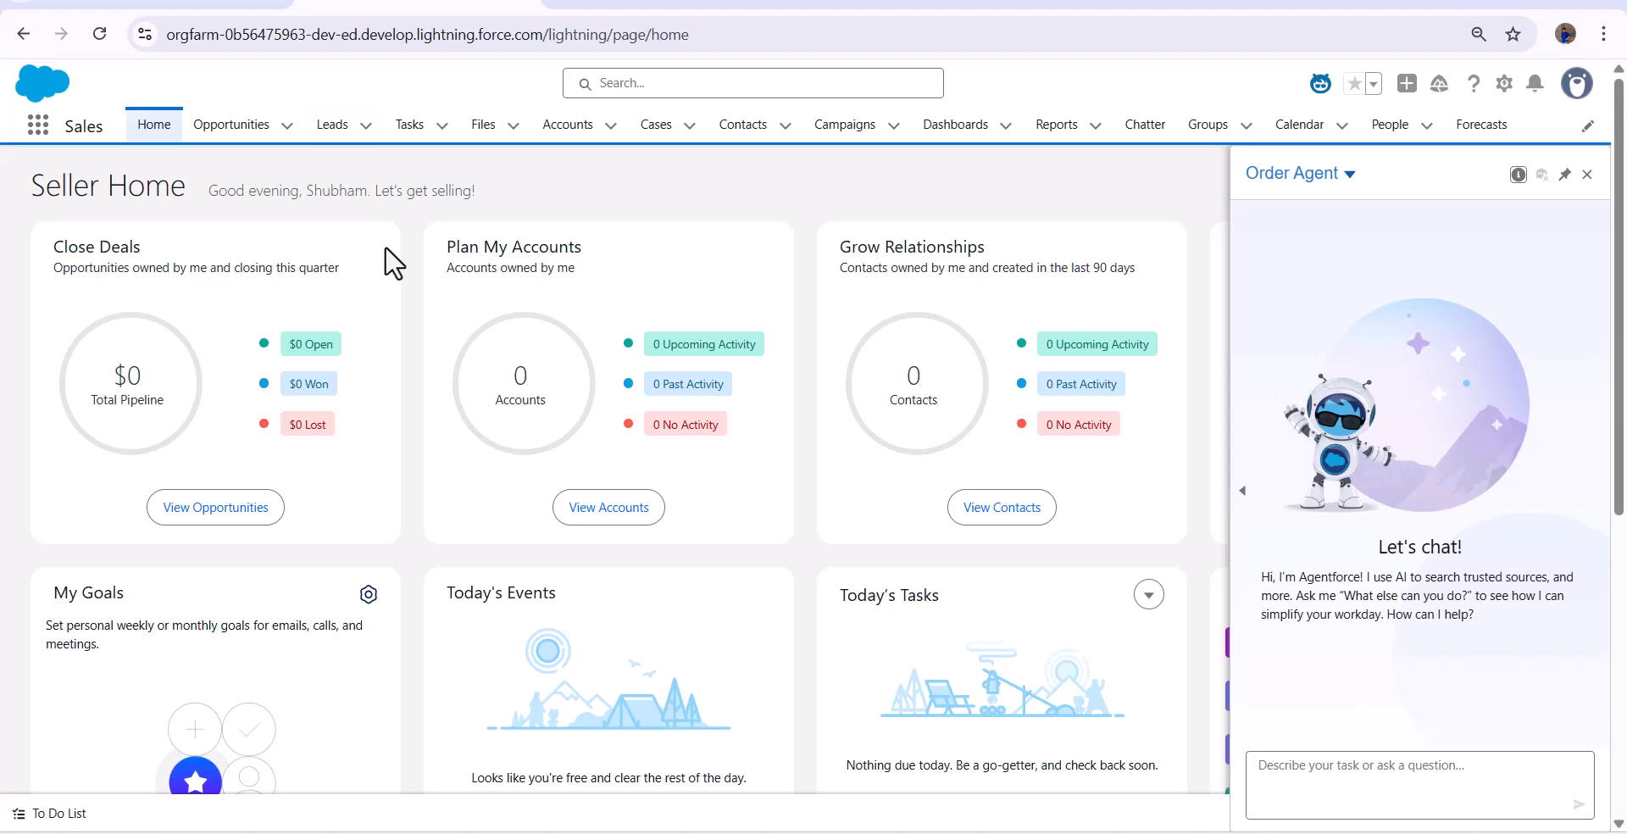
click(1587, 174)
click(1505, 84)
click(1420, 188)
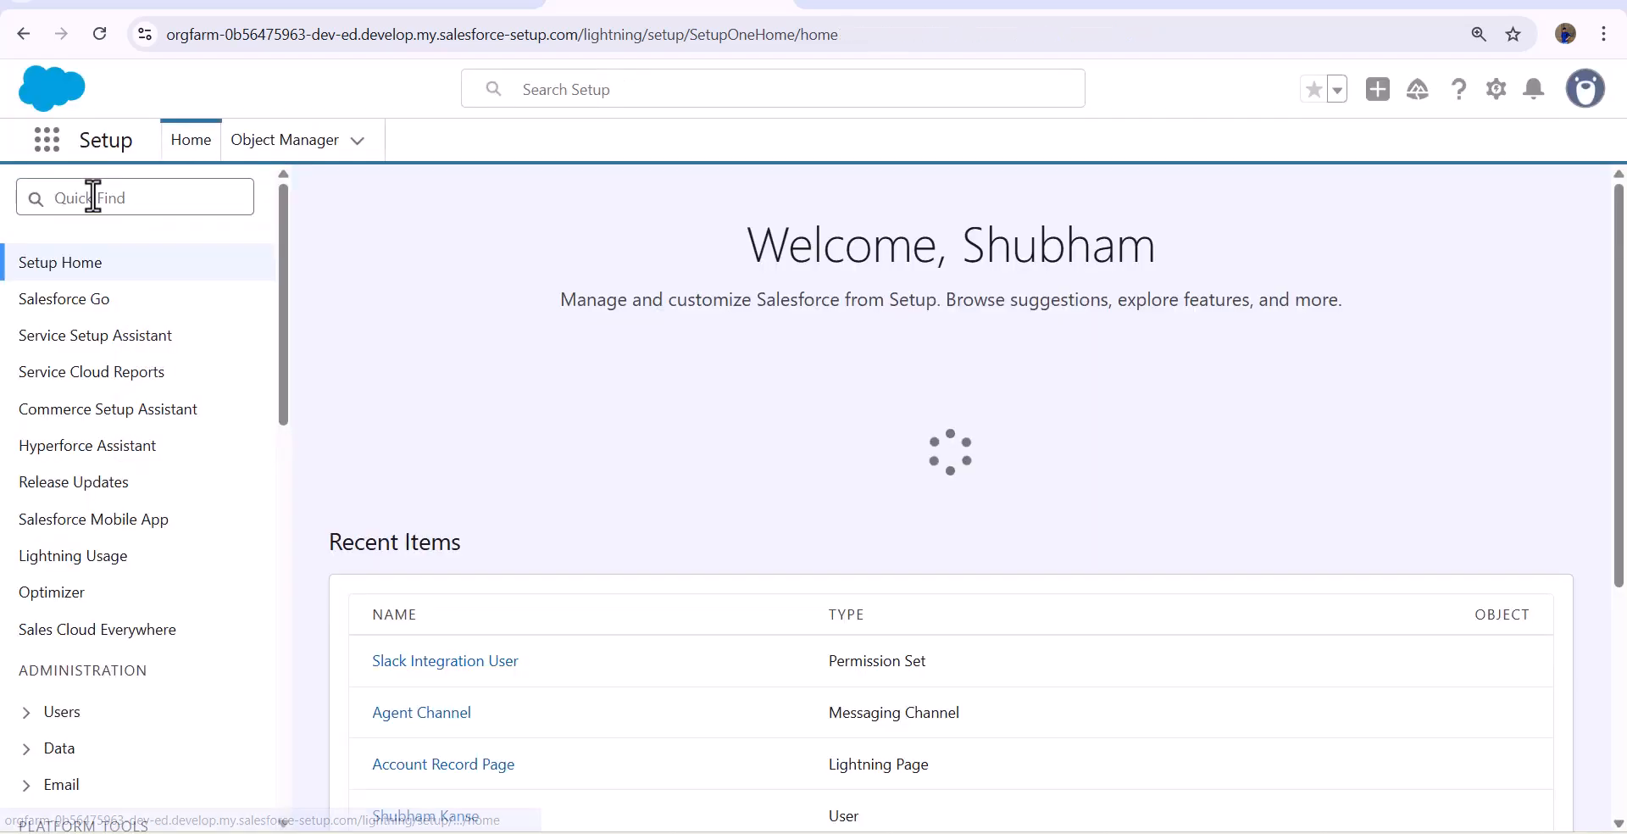
- Search Setup for "Installed" and open Installed Packages to check for the Slack connector package
click(90, 196)
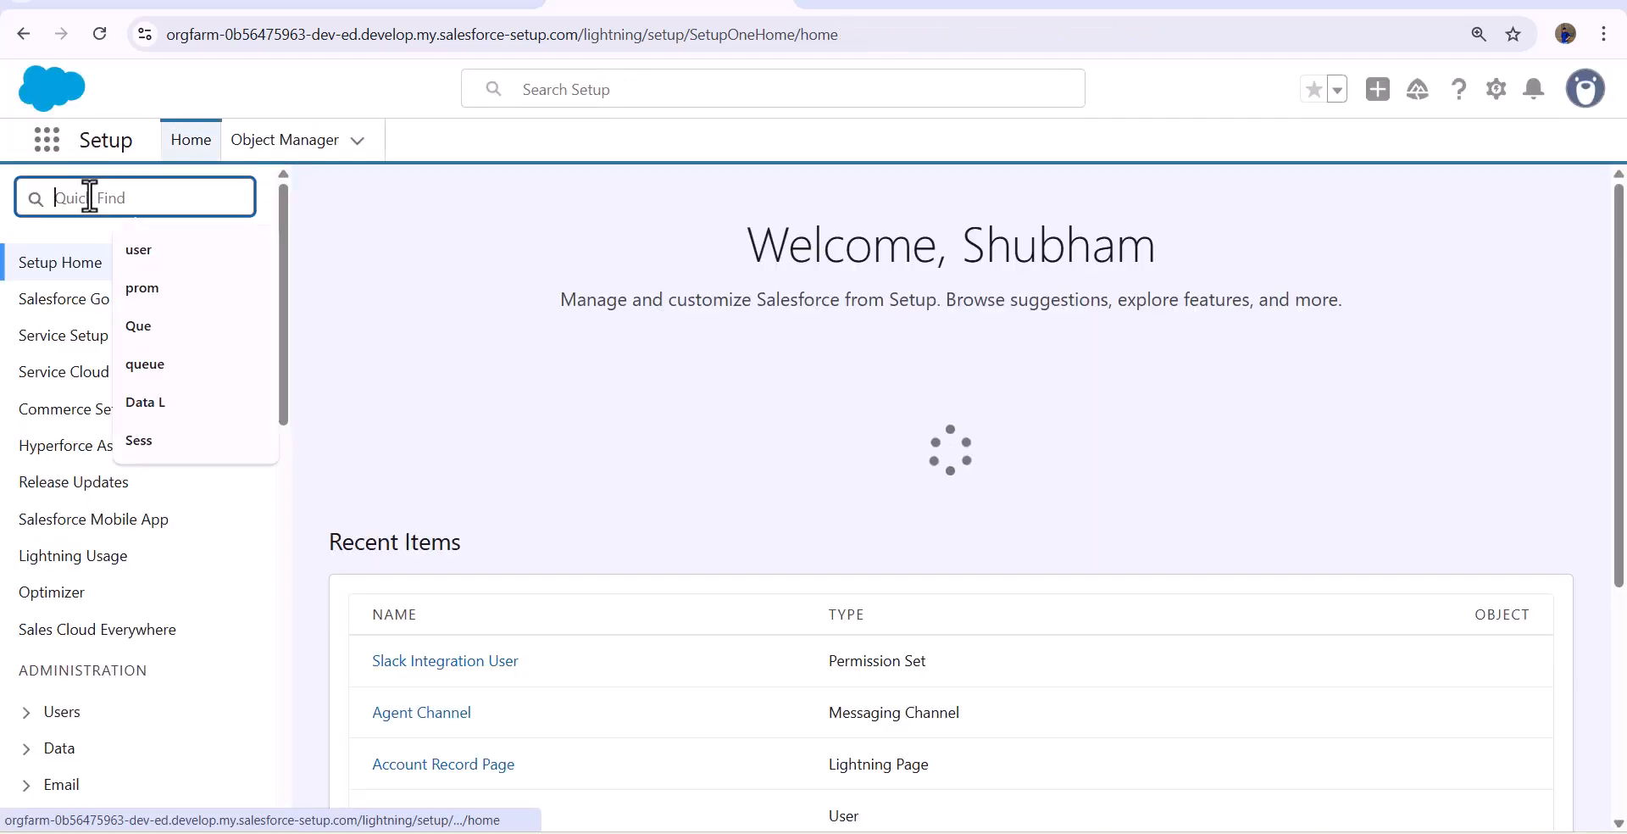
text(In)
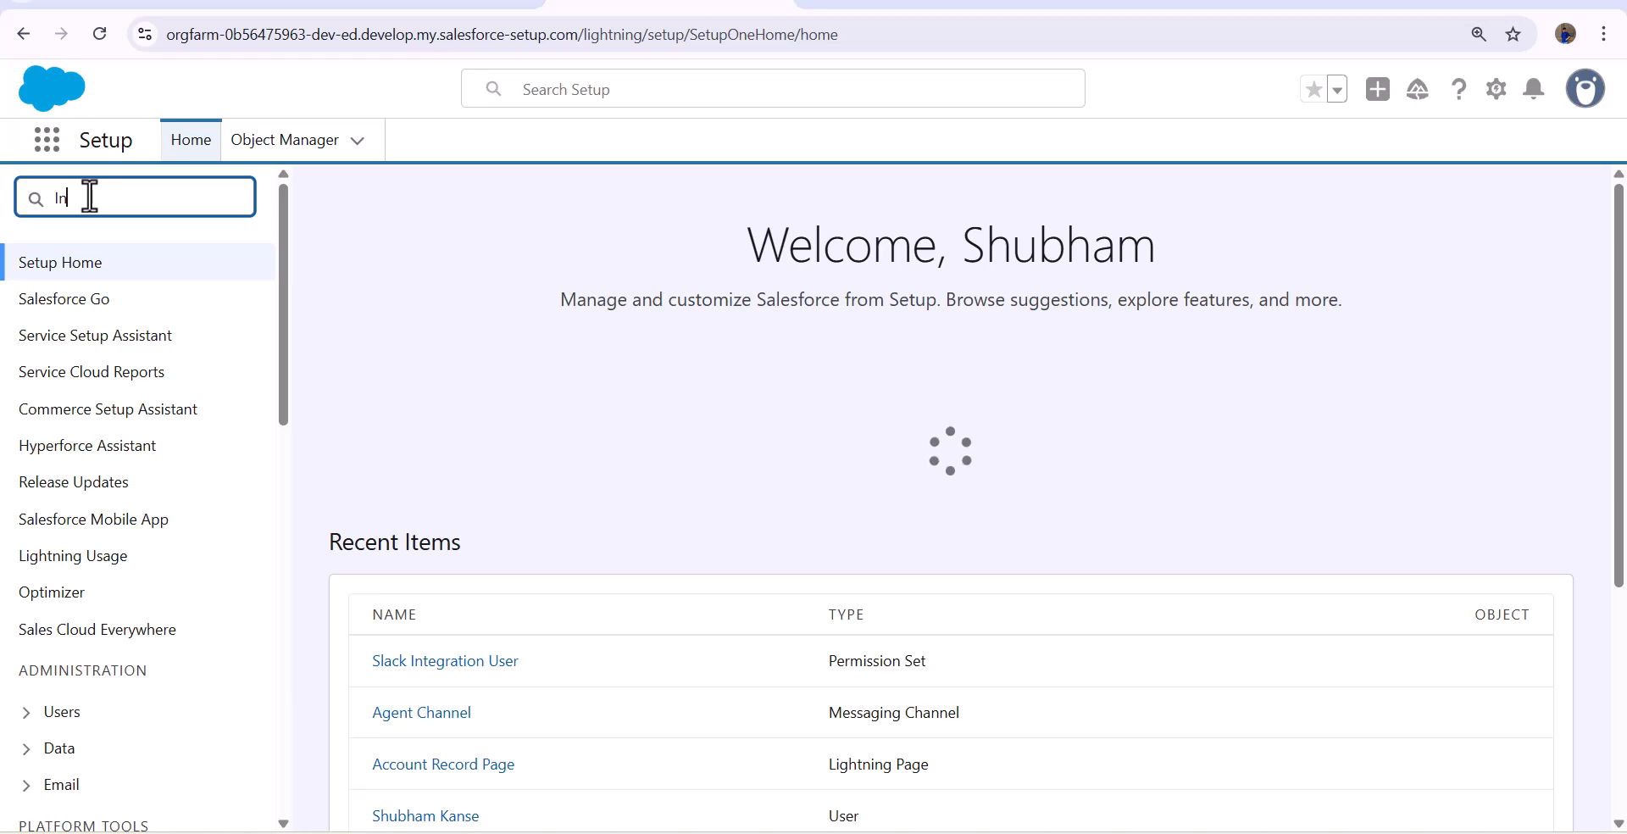
text(stalled)
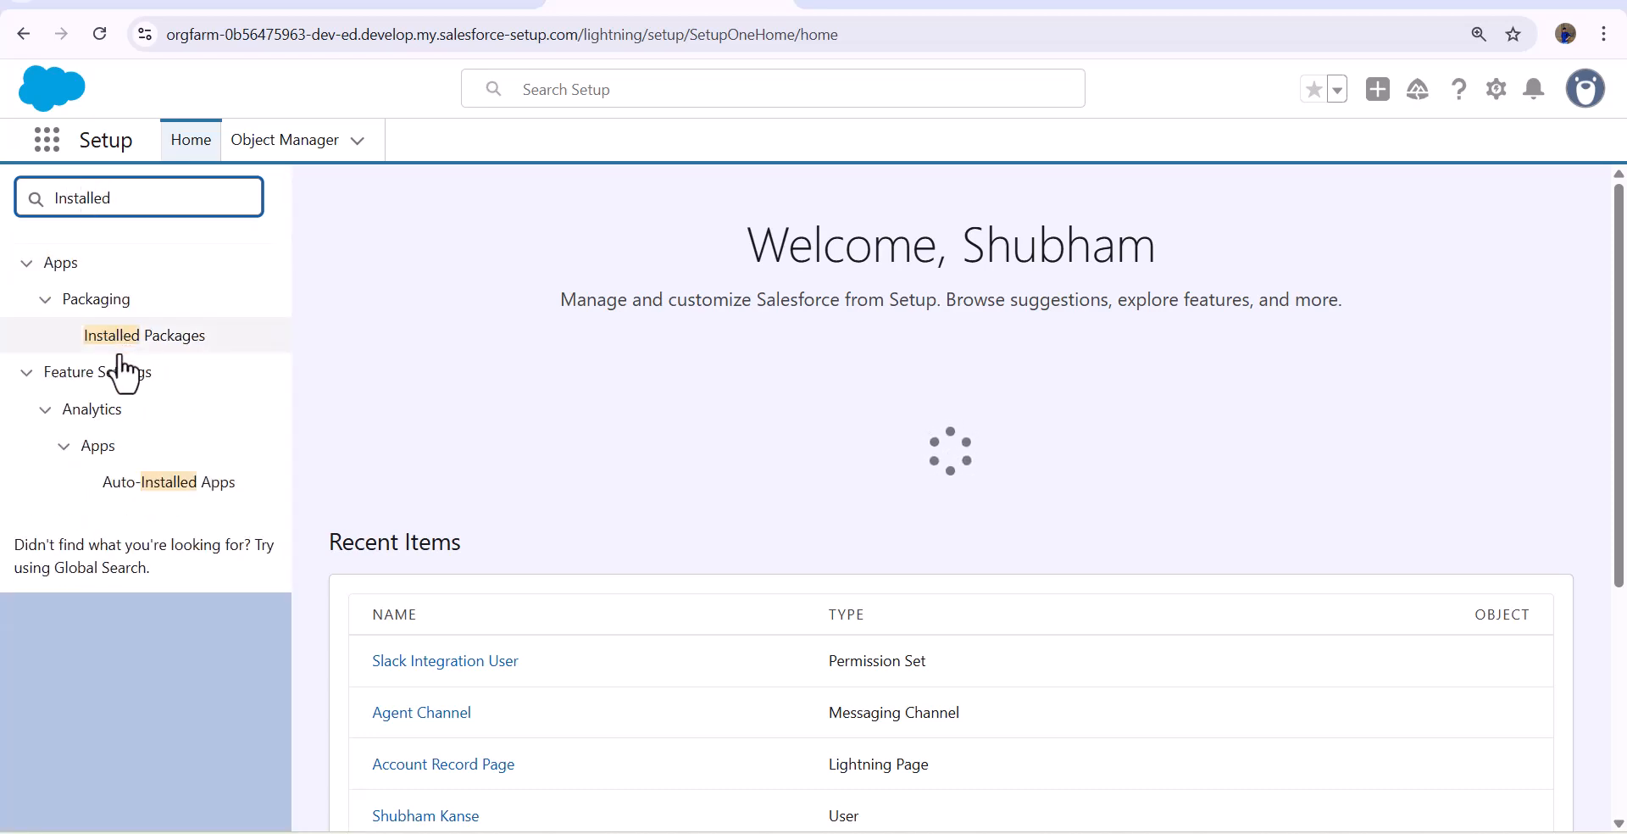
click(130, 343)
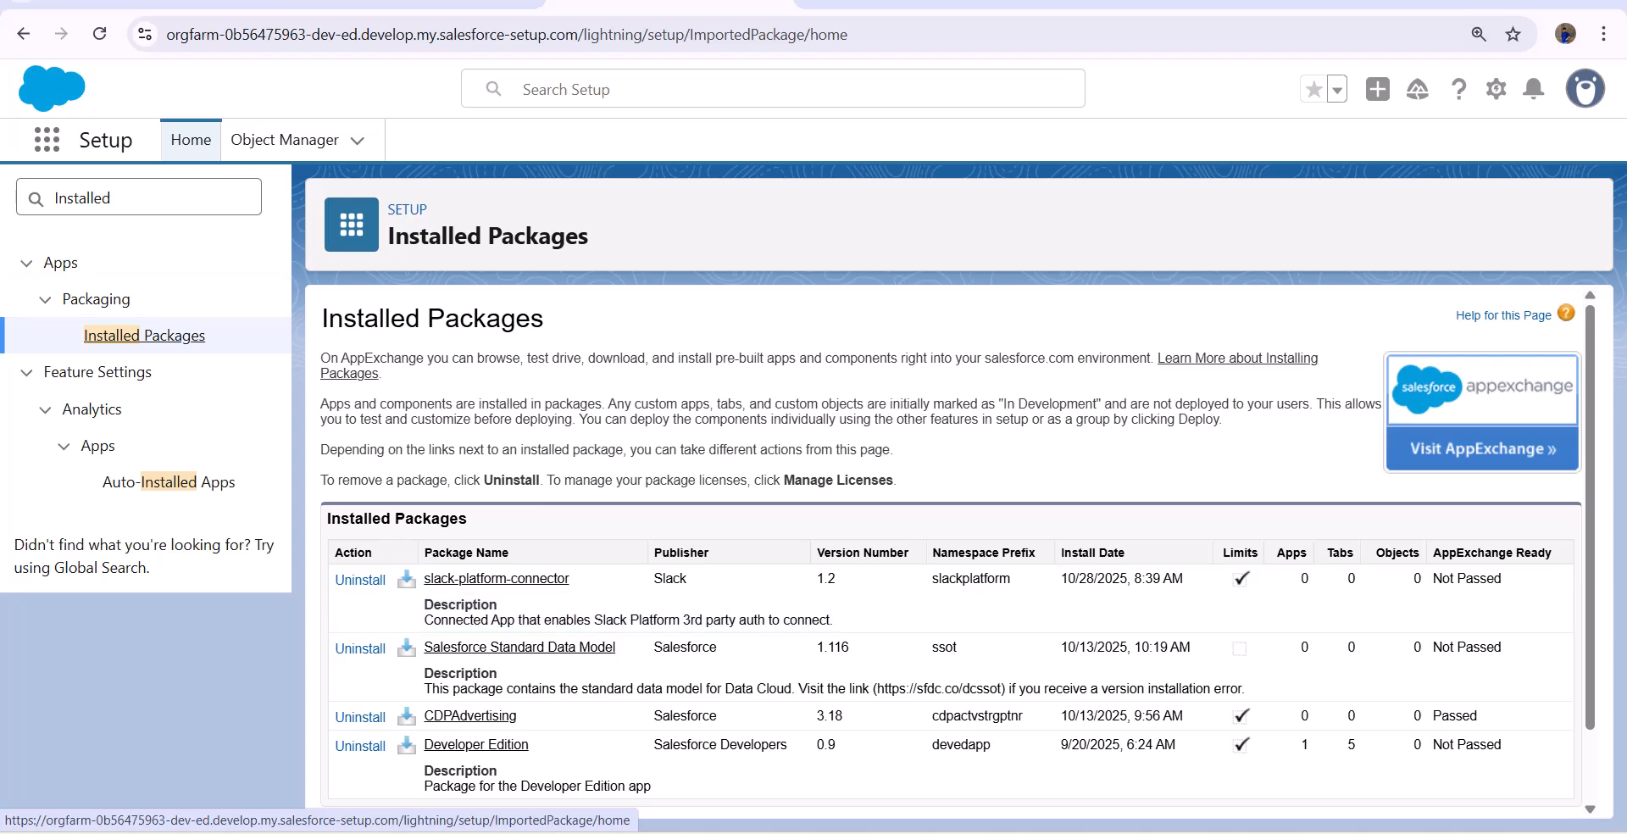
- Switch to Slack and examine the connection status and mapped users of the TSinfo Technologies org under Manage Salesforce Organizations
click(200, 5)
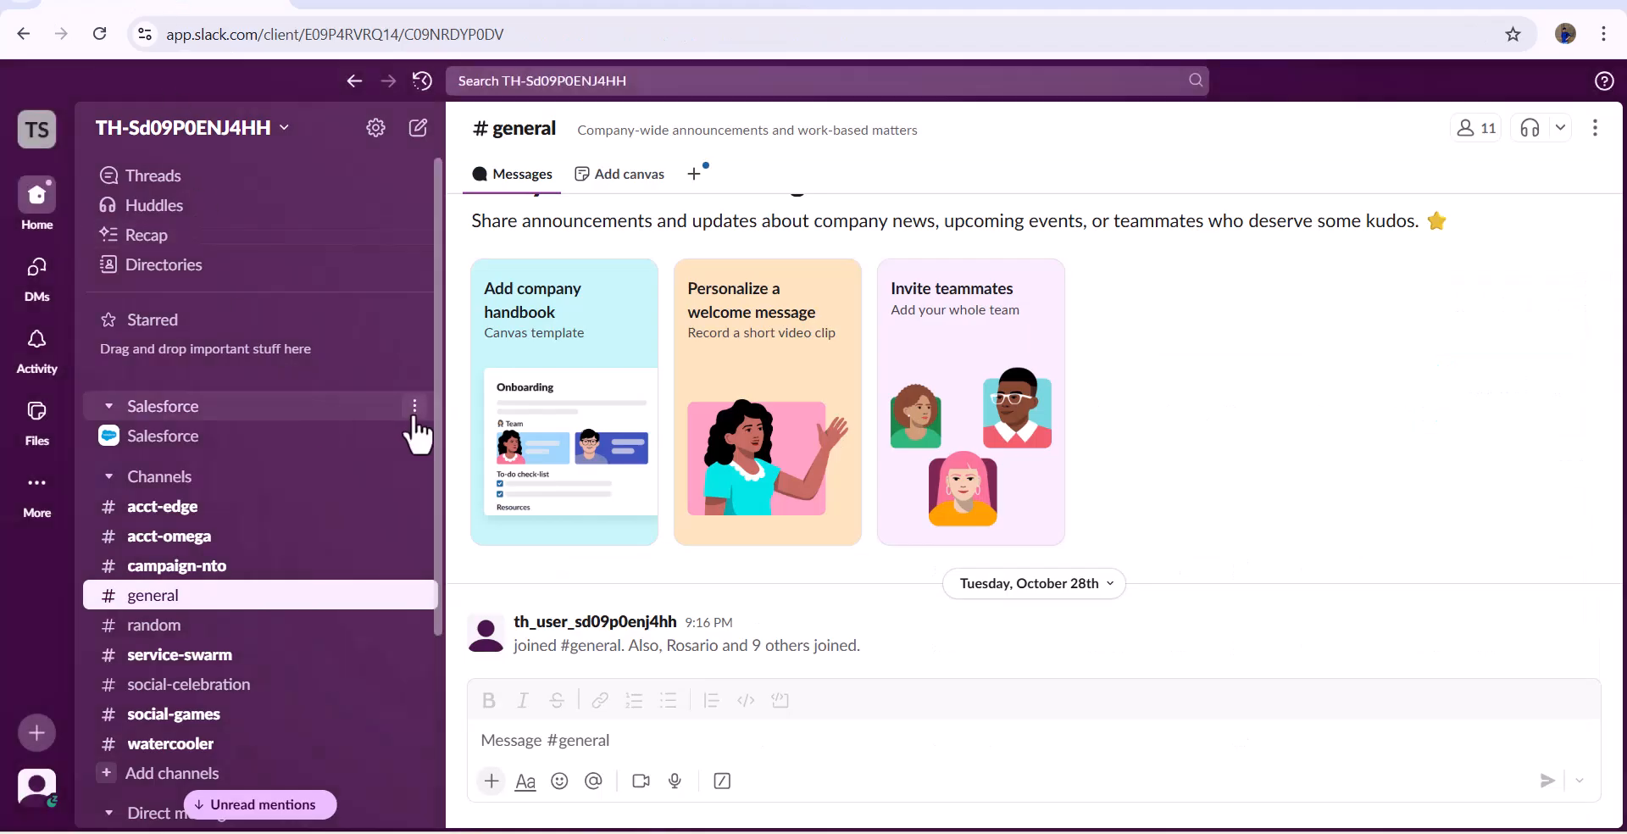
click(271, 136)
mouse_move(241, 333)
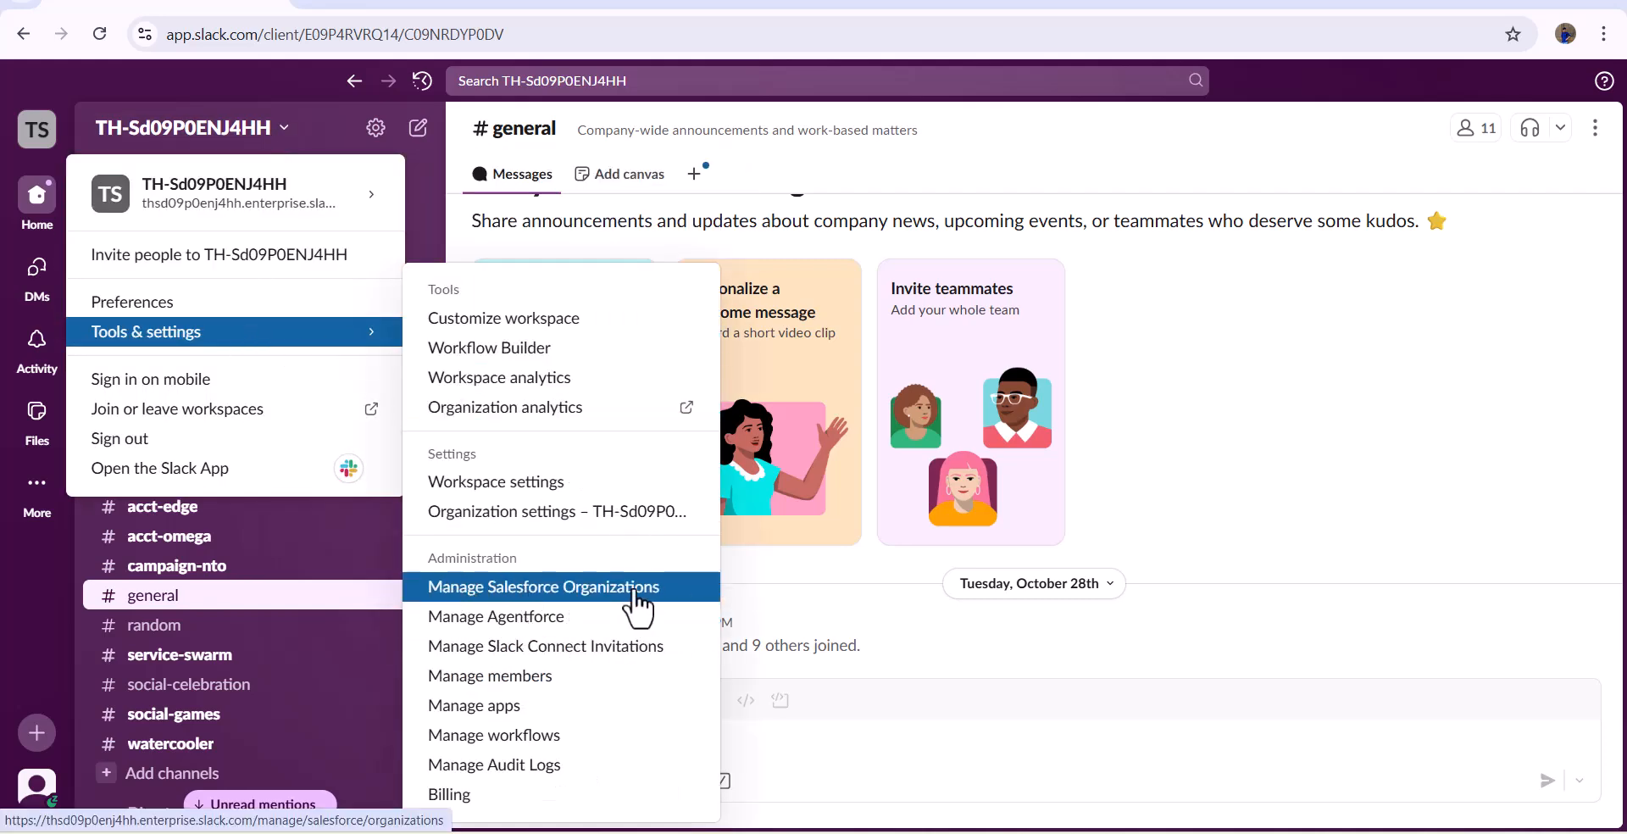
click(637, 604)
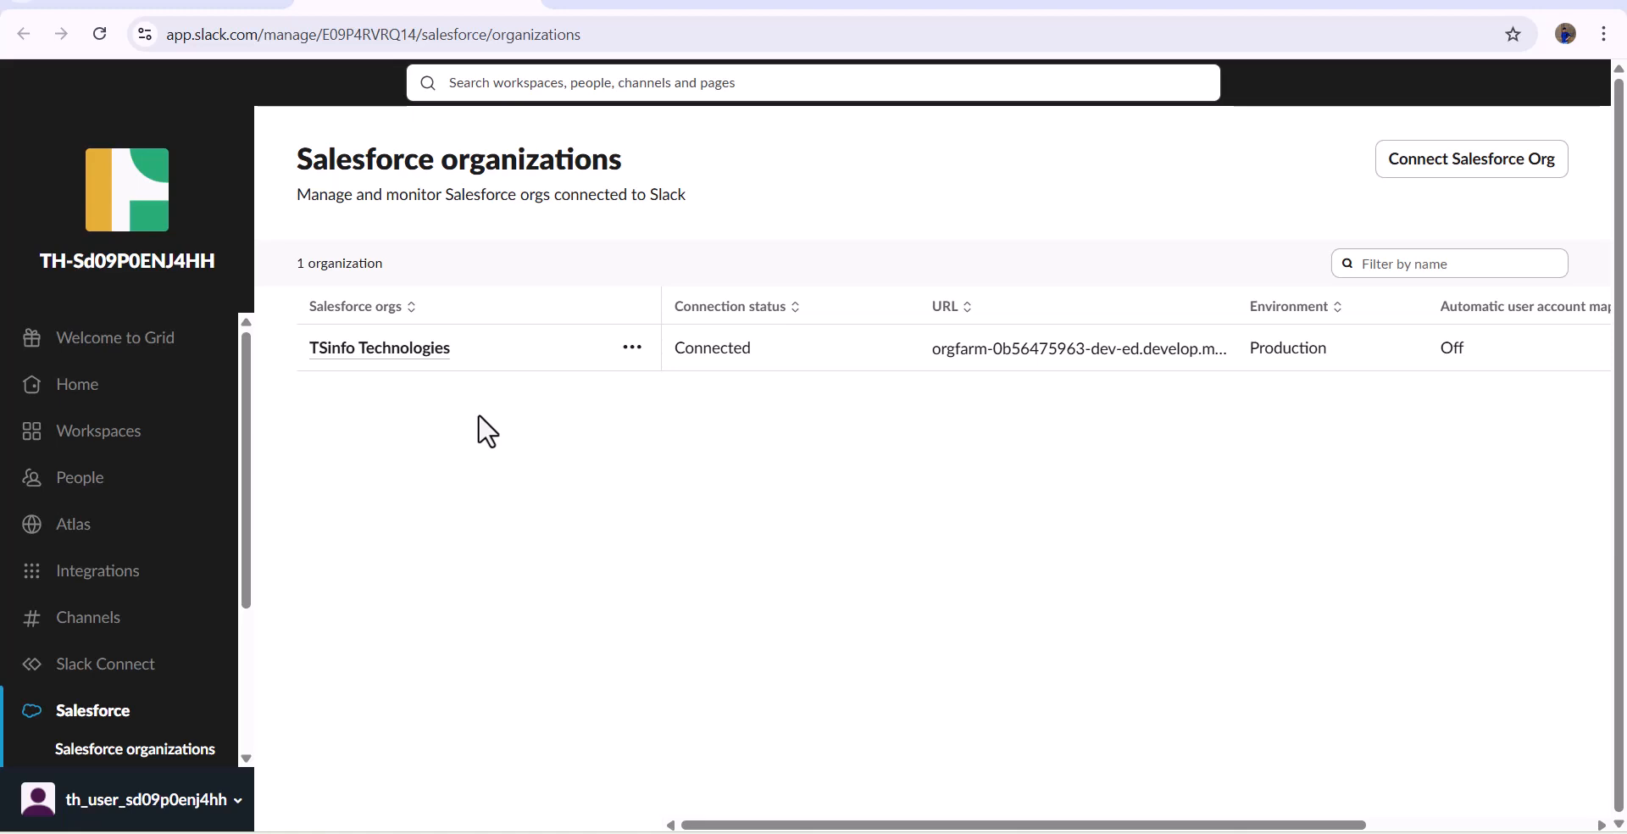
click(401, 350)
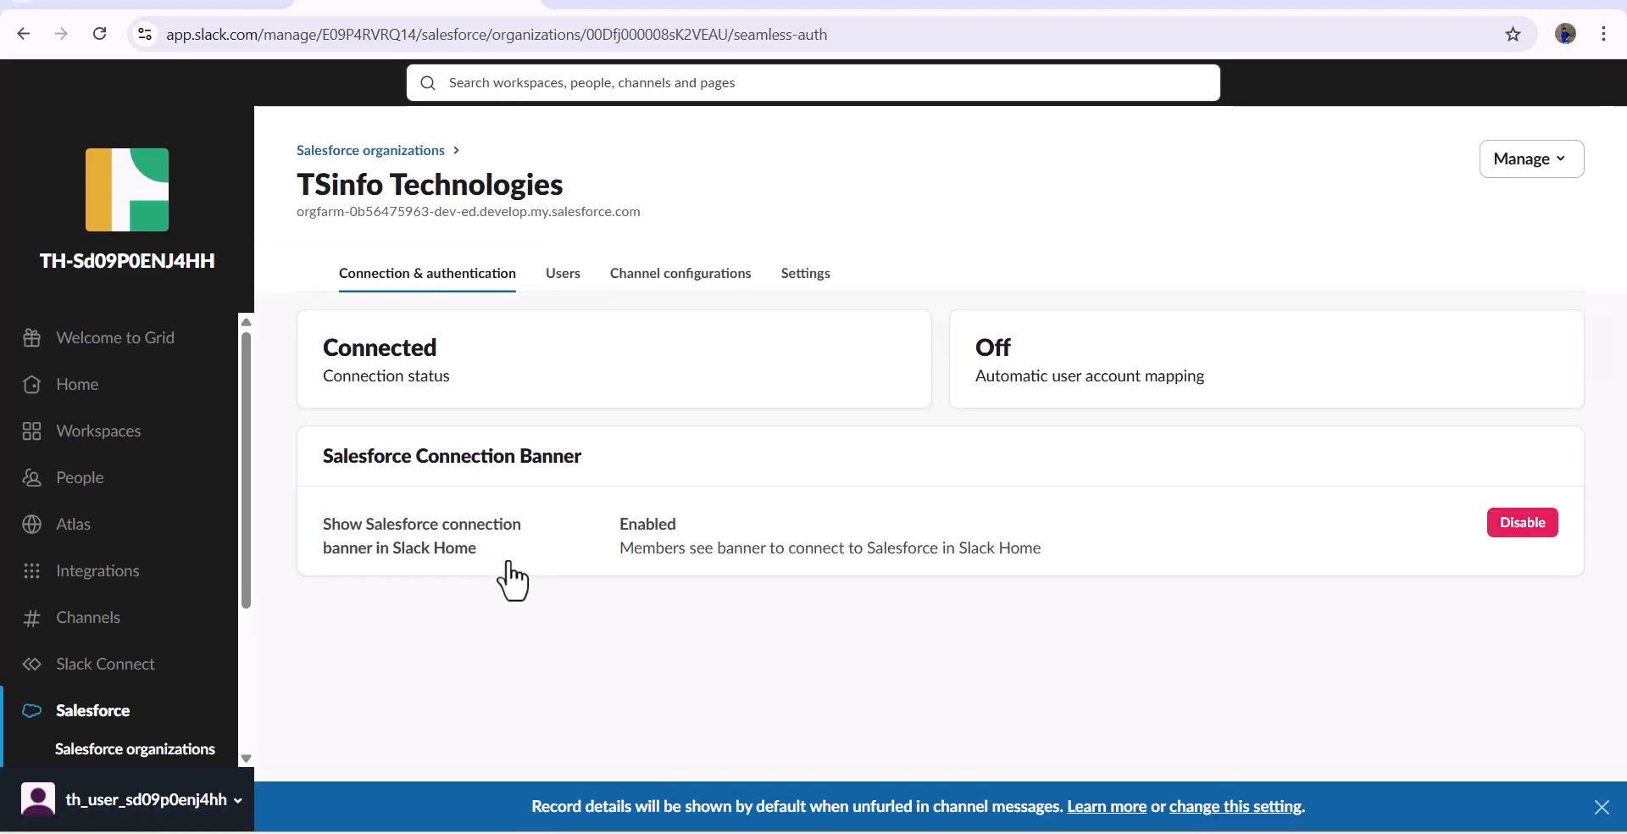
click(573, 298)
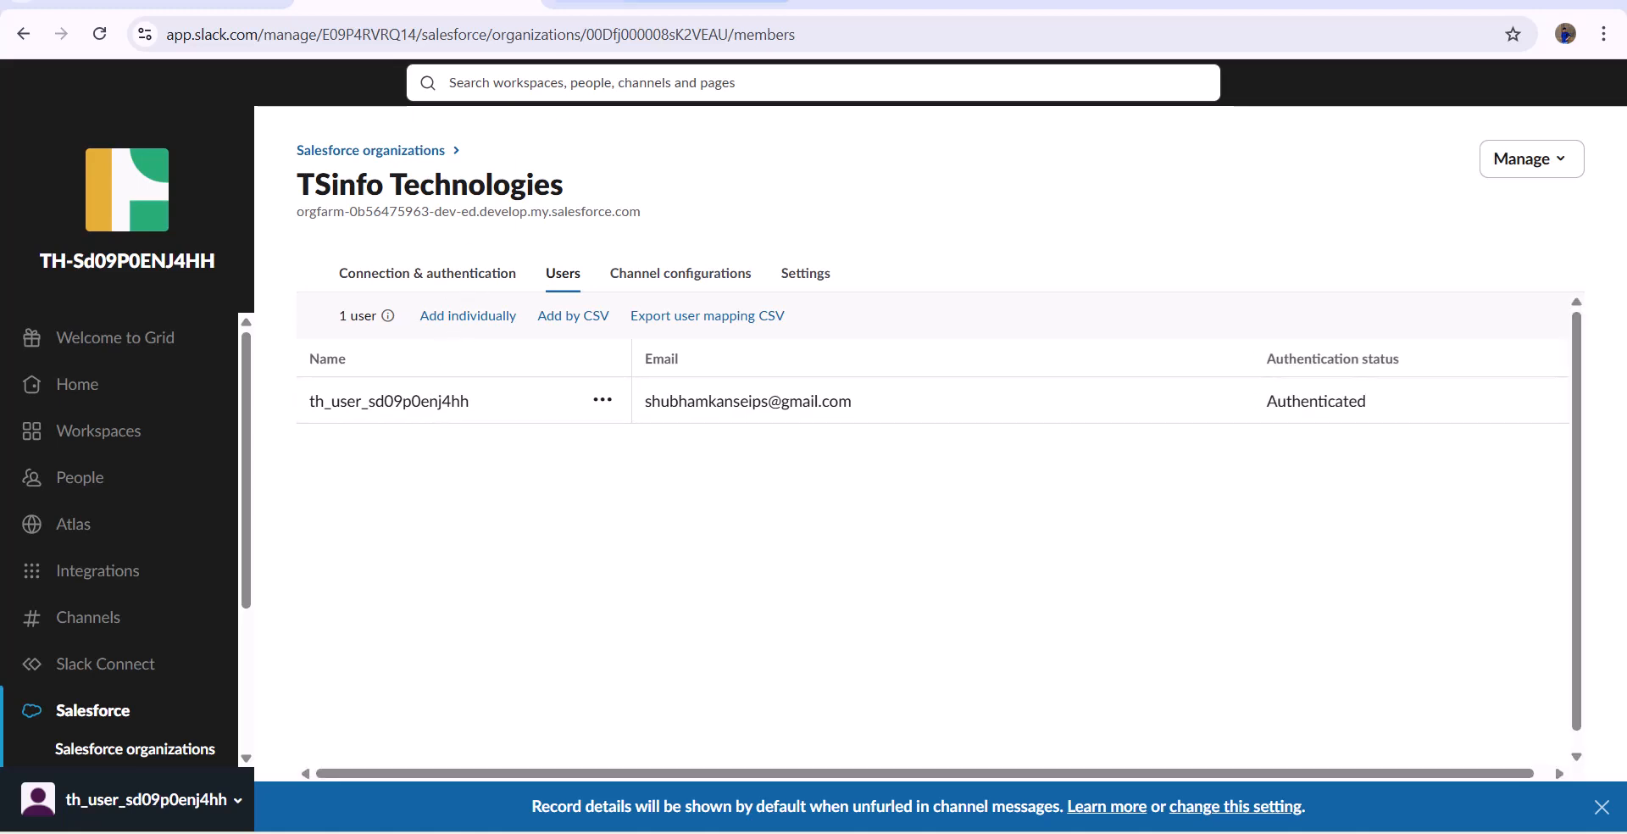
- Return to Salesforce Setup, search for "Agentforce" and open the Agentforce Agents page
click(669, 4)
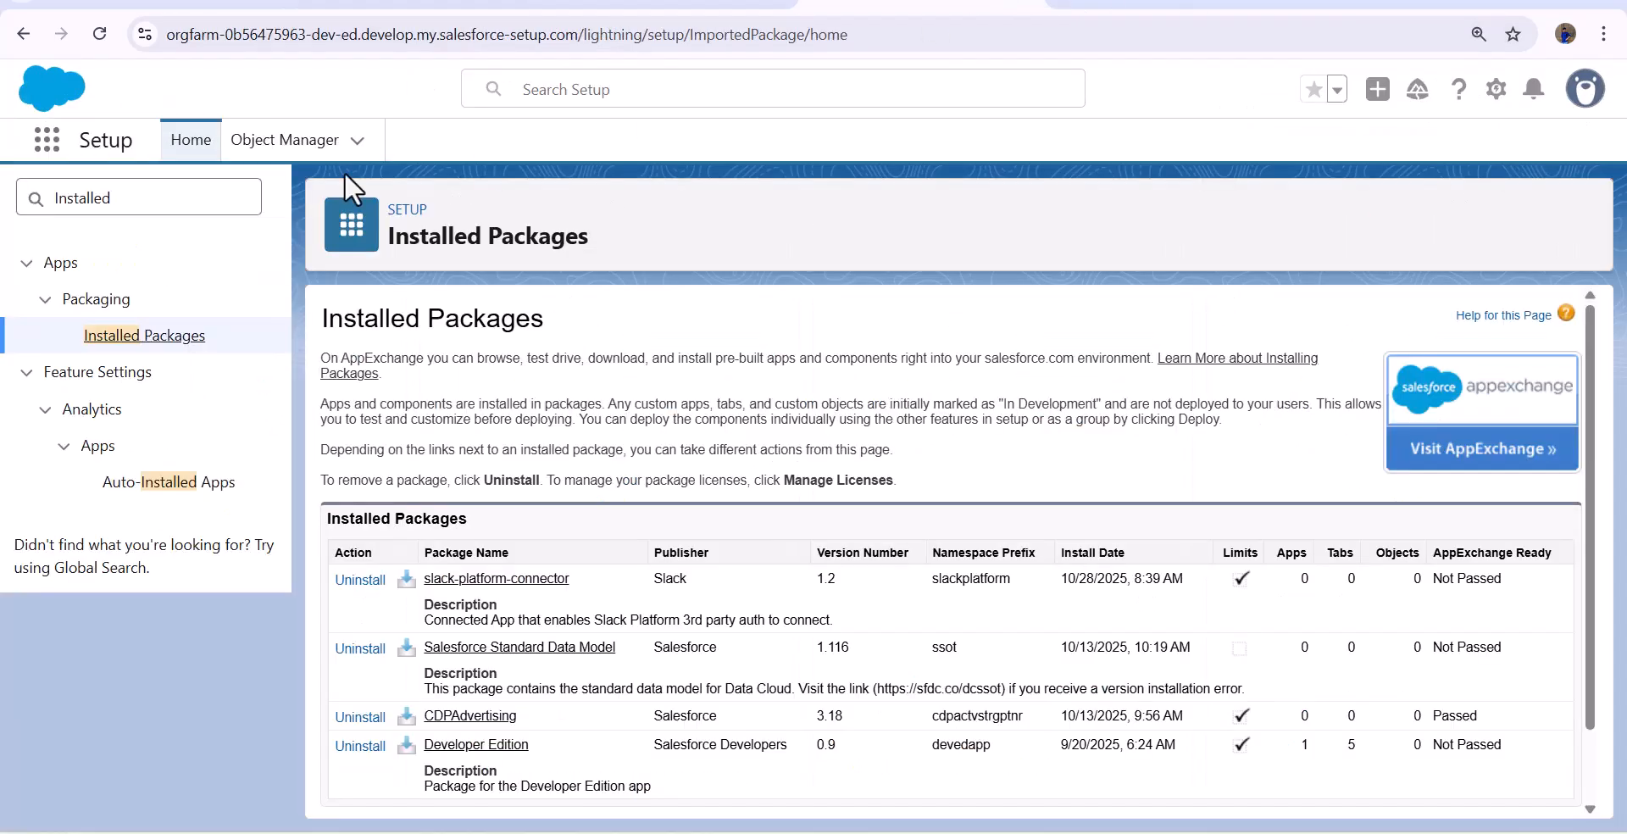
double_click(144, 196)
text(Agentforce)
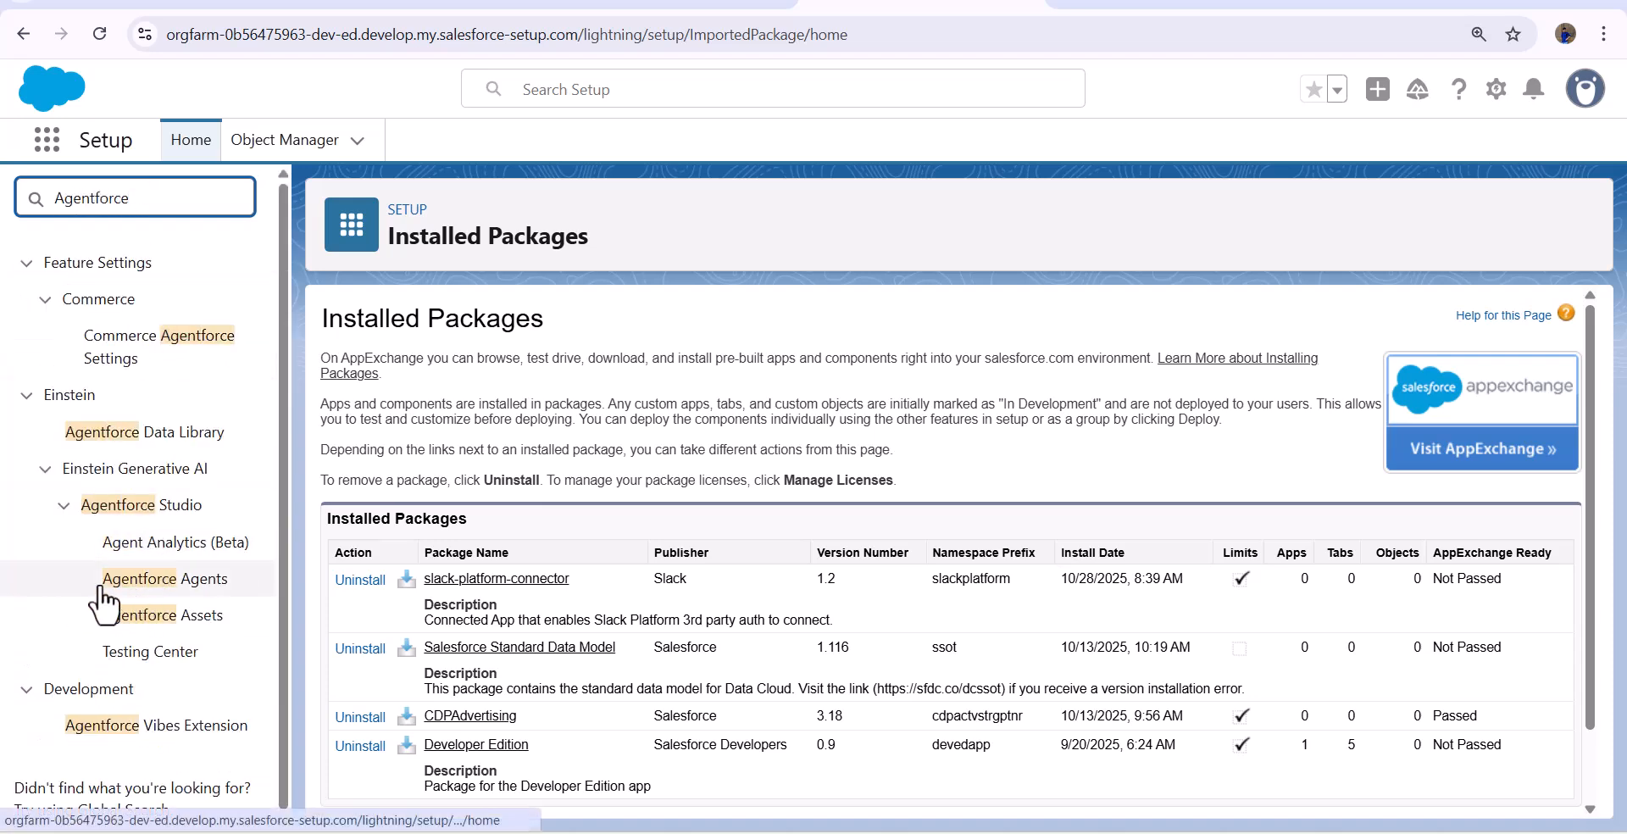
click(180, 585)
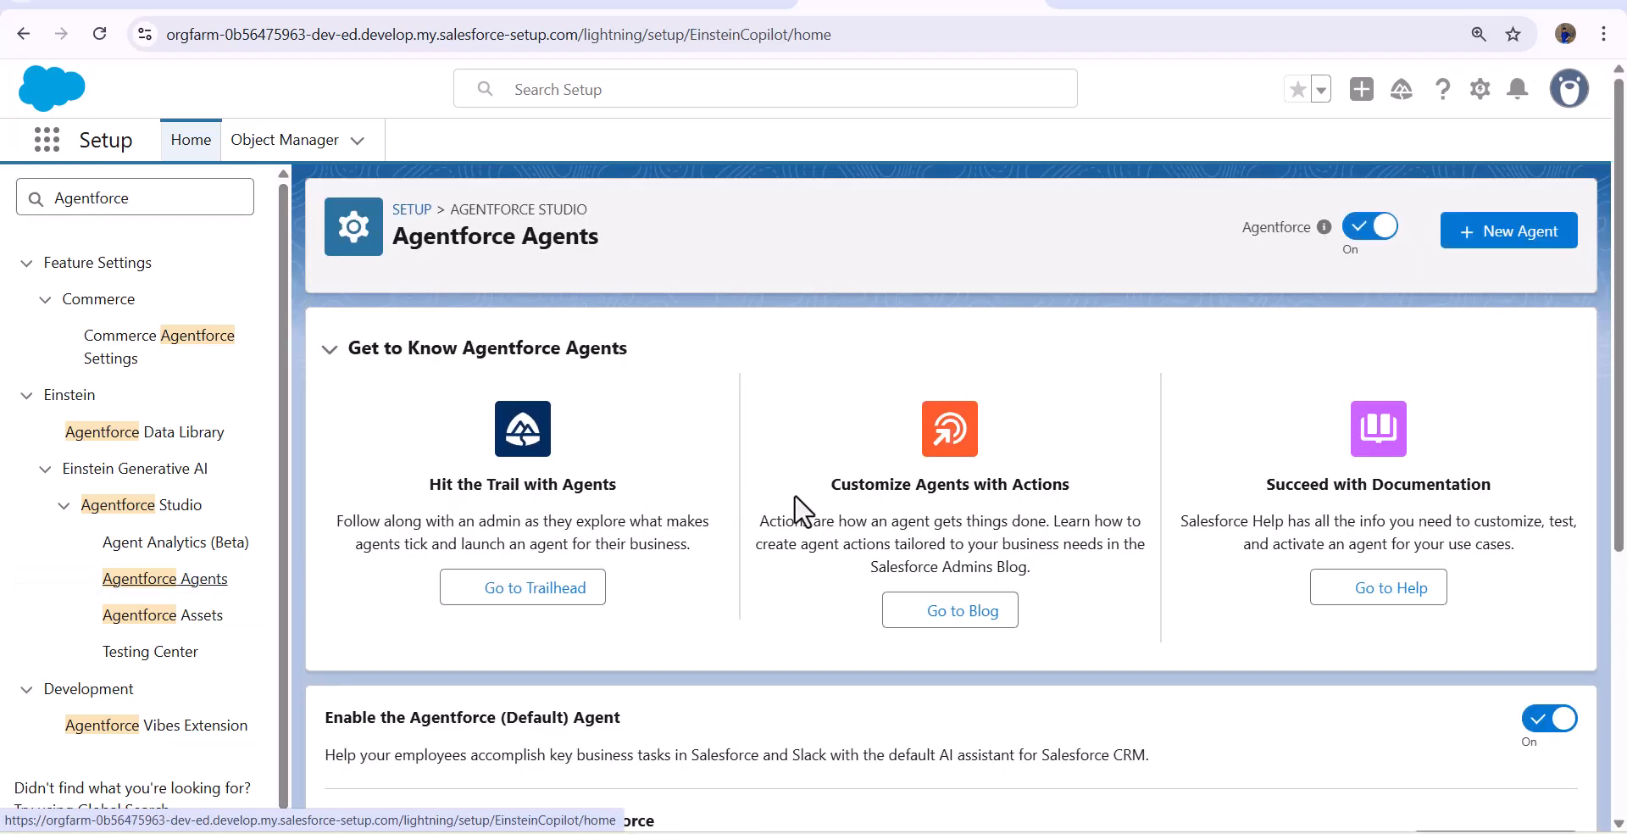
- Open the Order Agent from the agent list in Agentforce Builder
scroll(805, 513, down, 8)
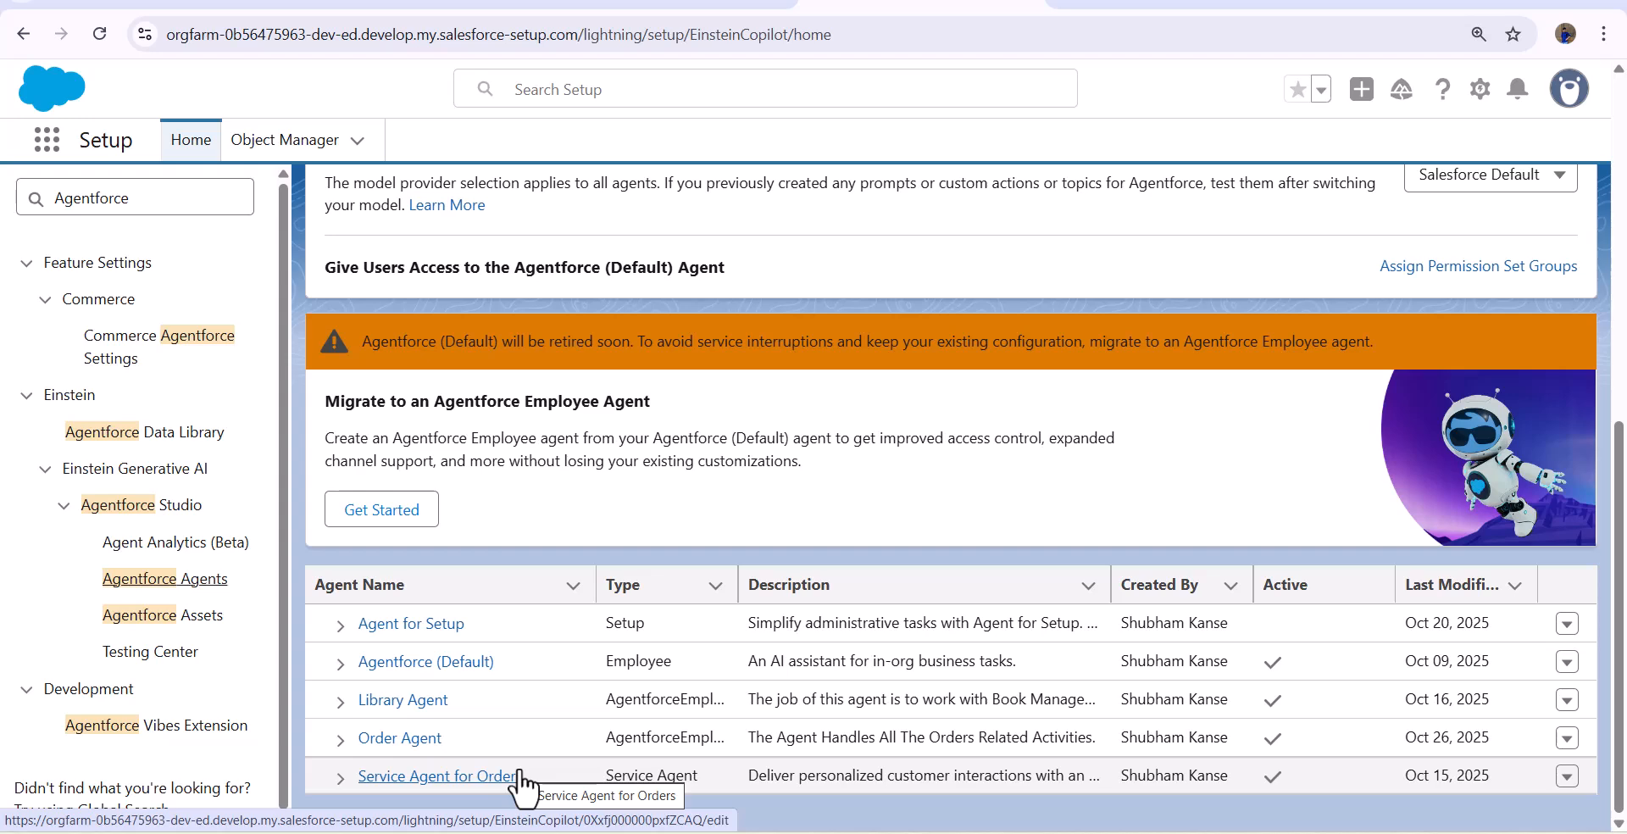
click(386, 740)
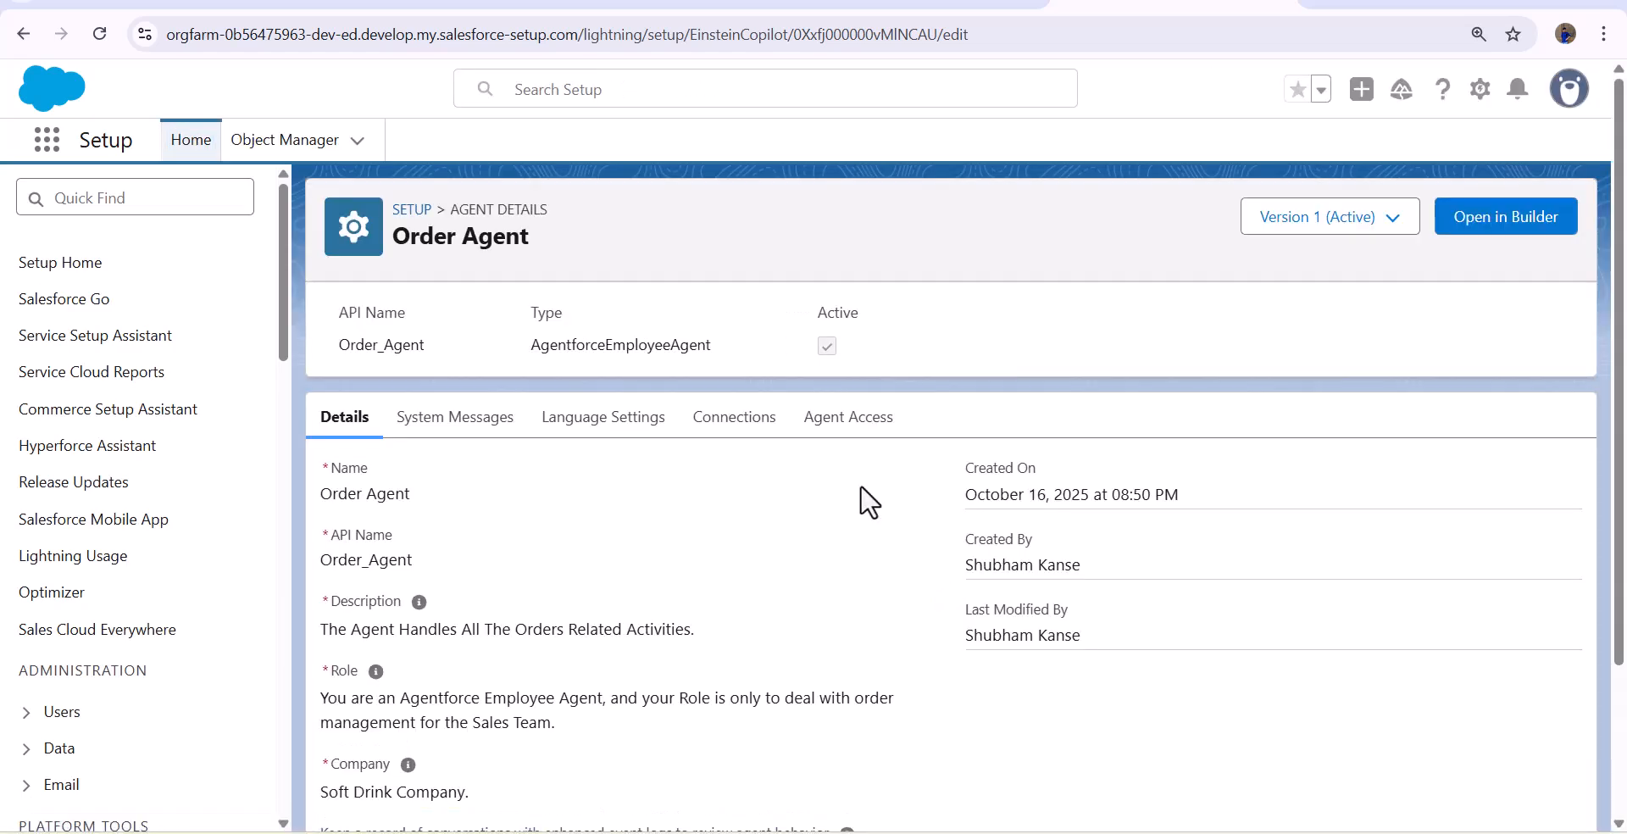
click(1474, 225)
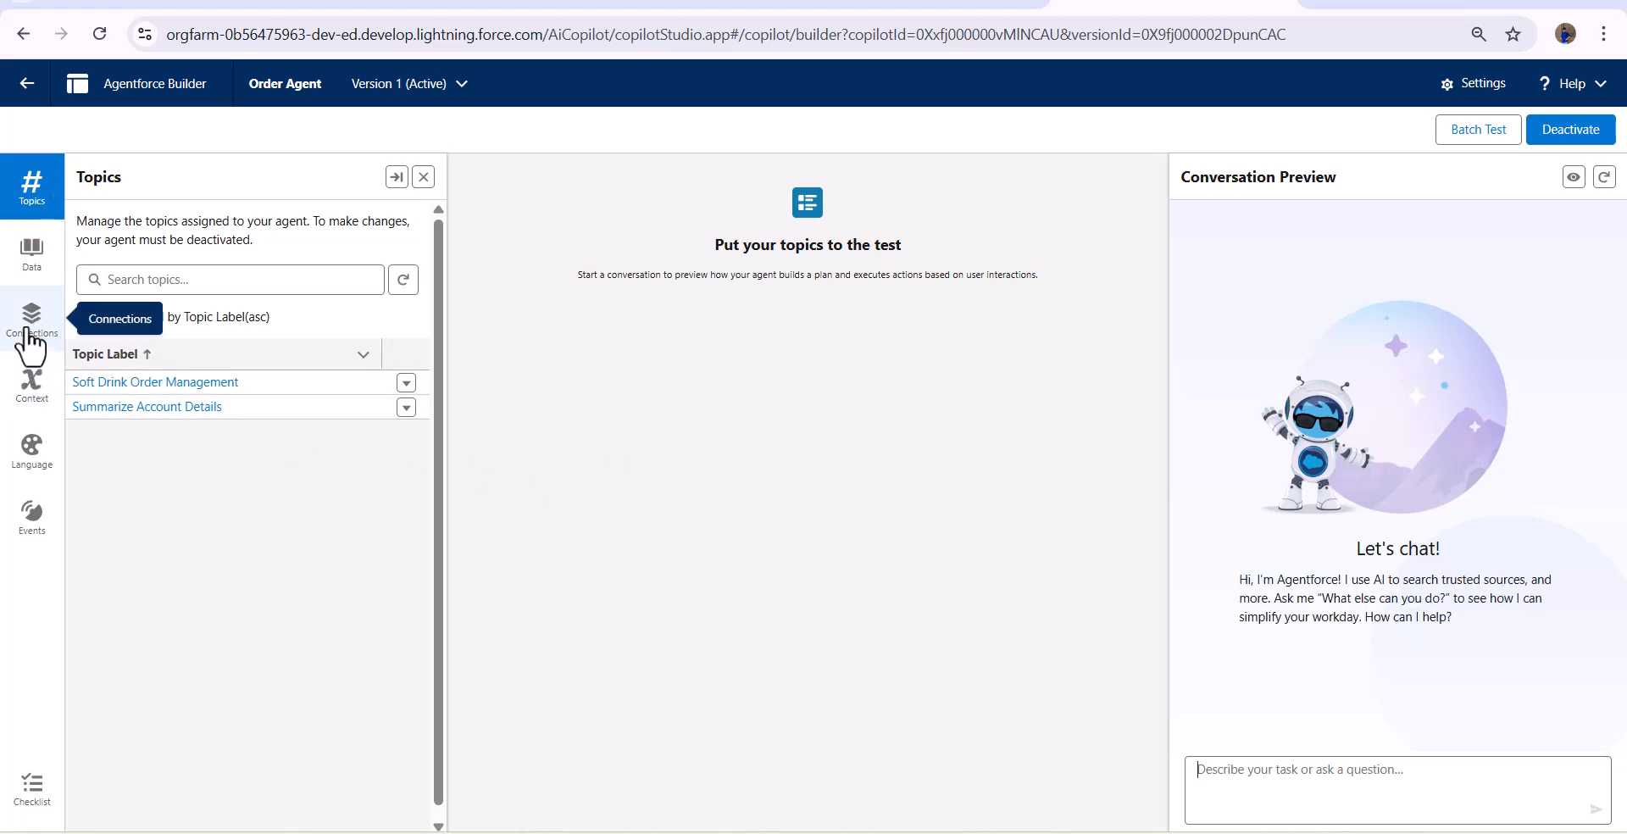
- Start adding an external app under the Order Agent's Connections, with API as the connection type
click(31, 339)
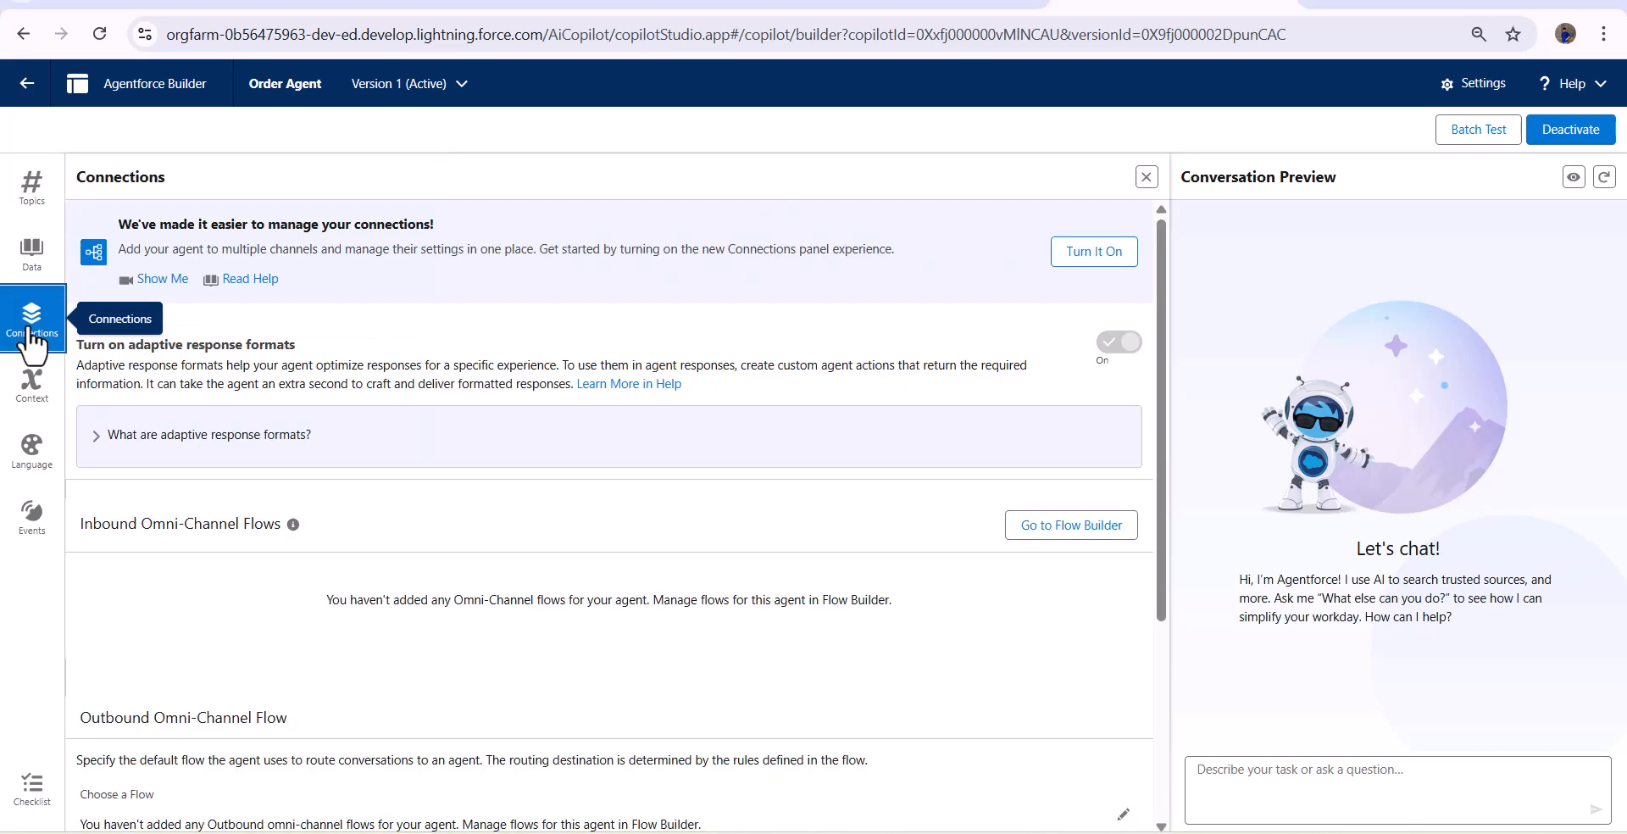
scroll(509, 525, down, 5)
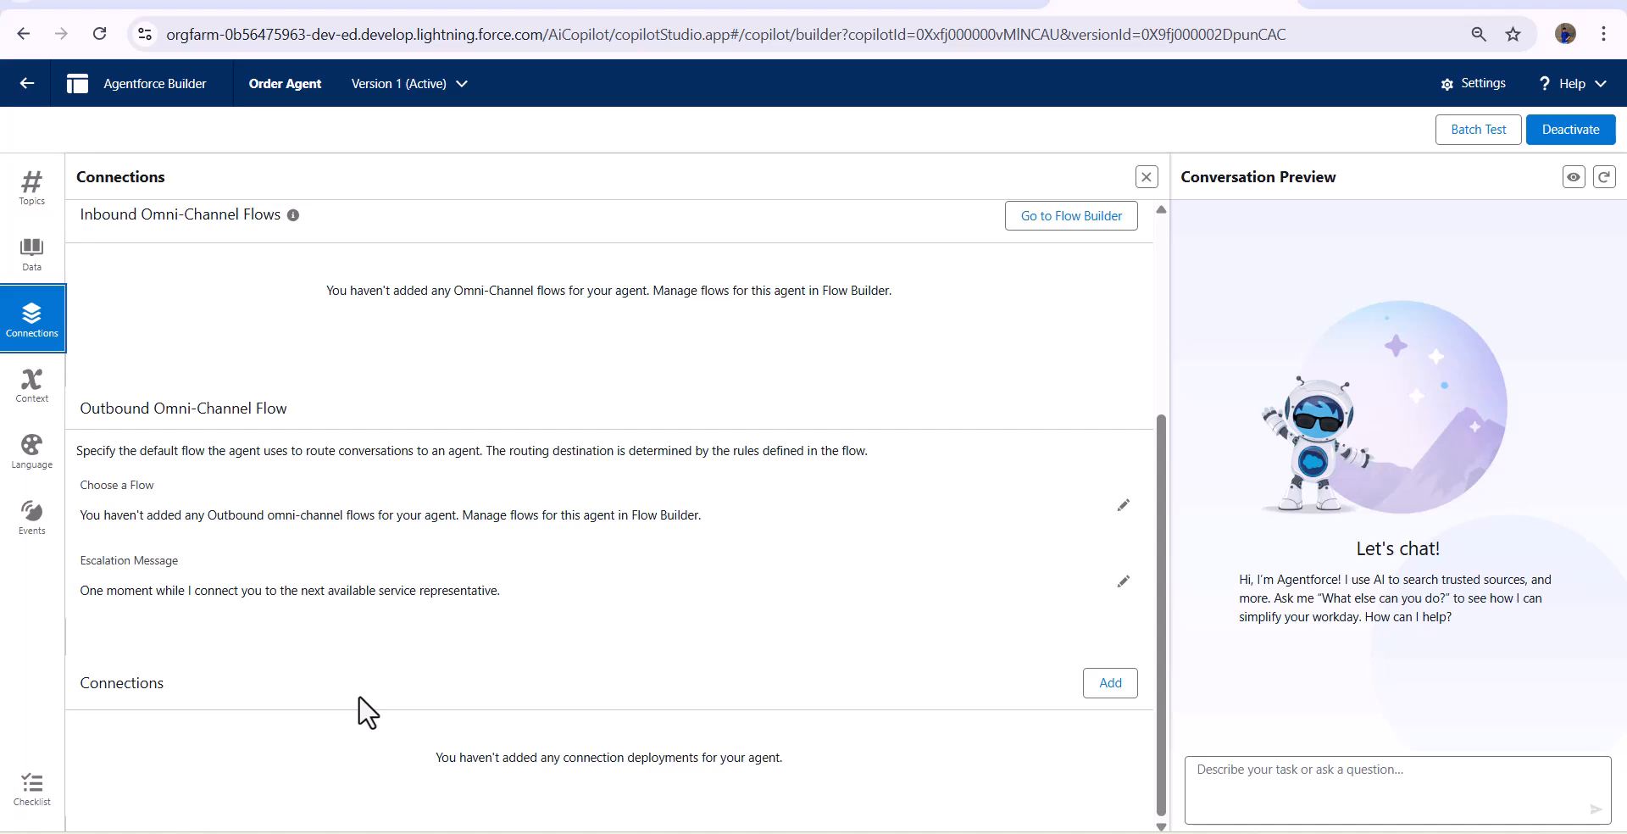
click(1113, 688)
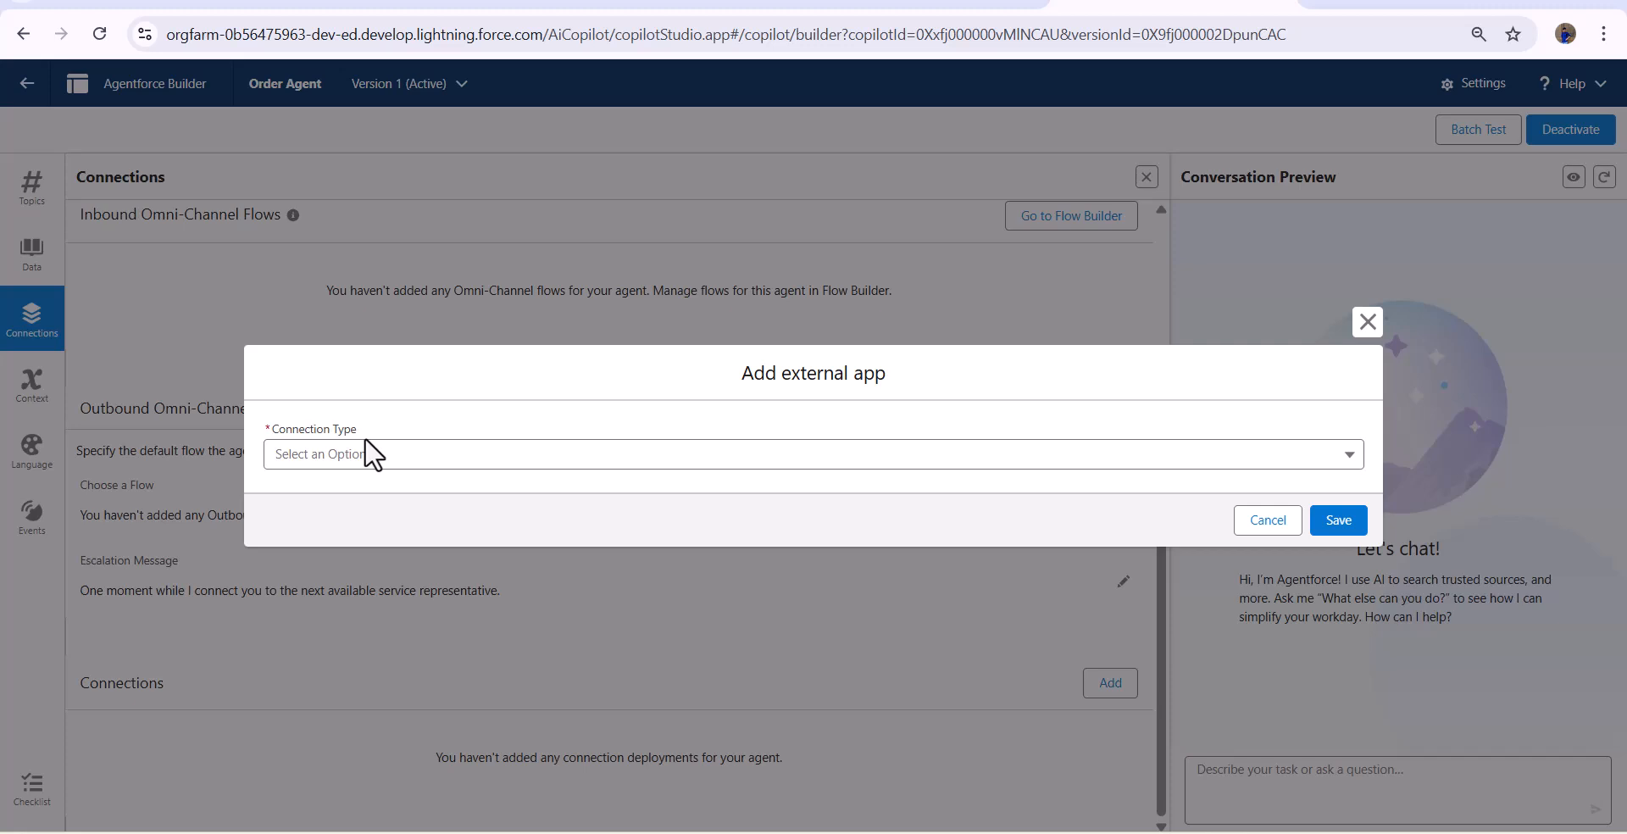
key(ctrl+plus)
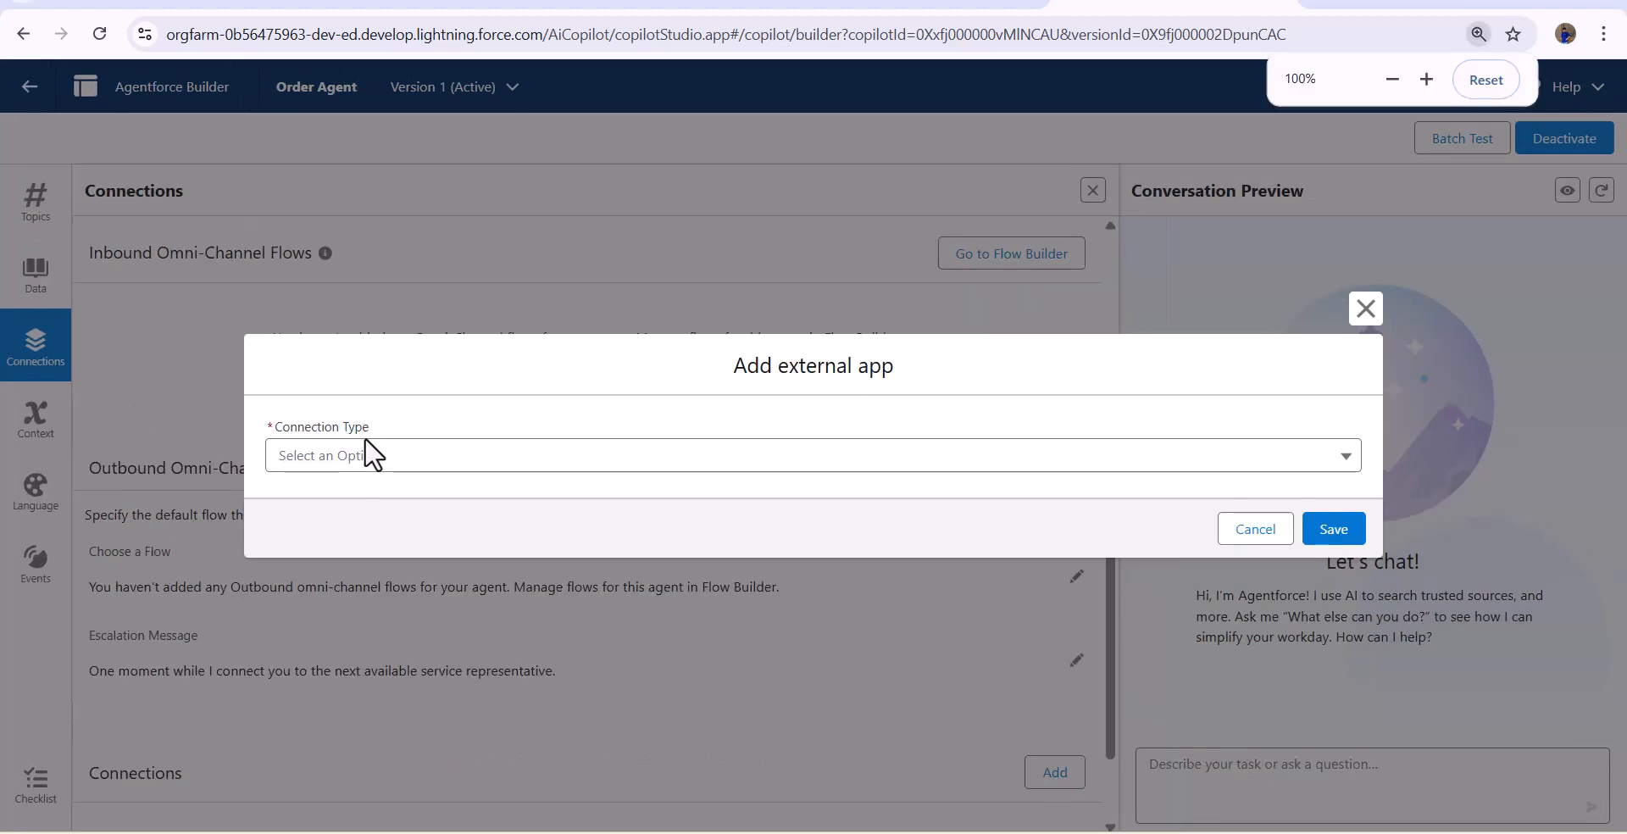
click(419, 469)
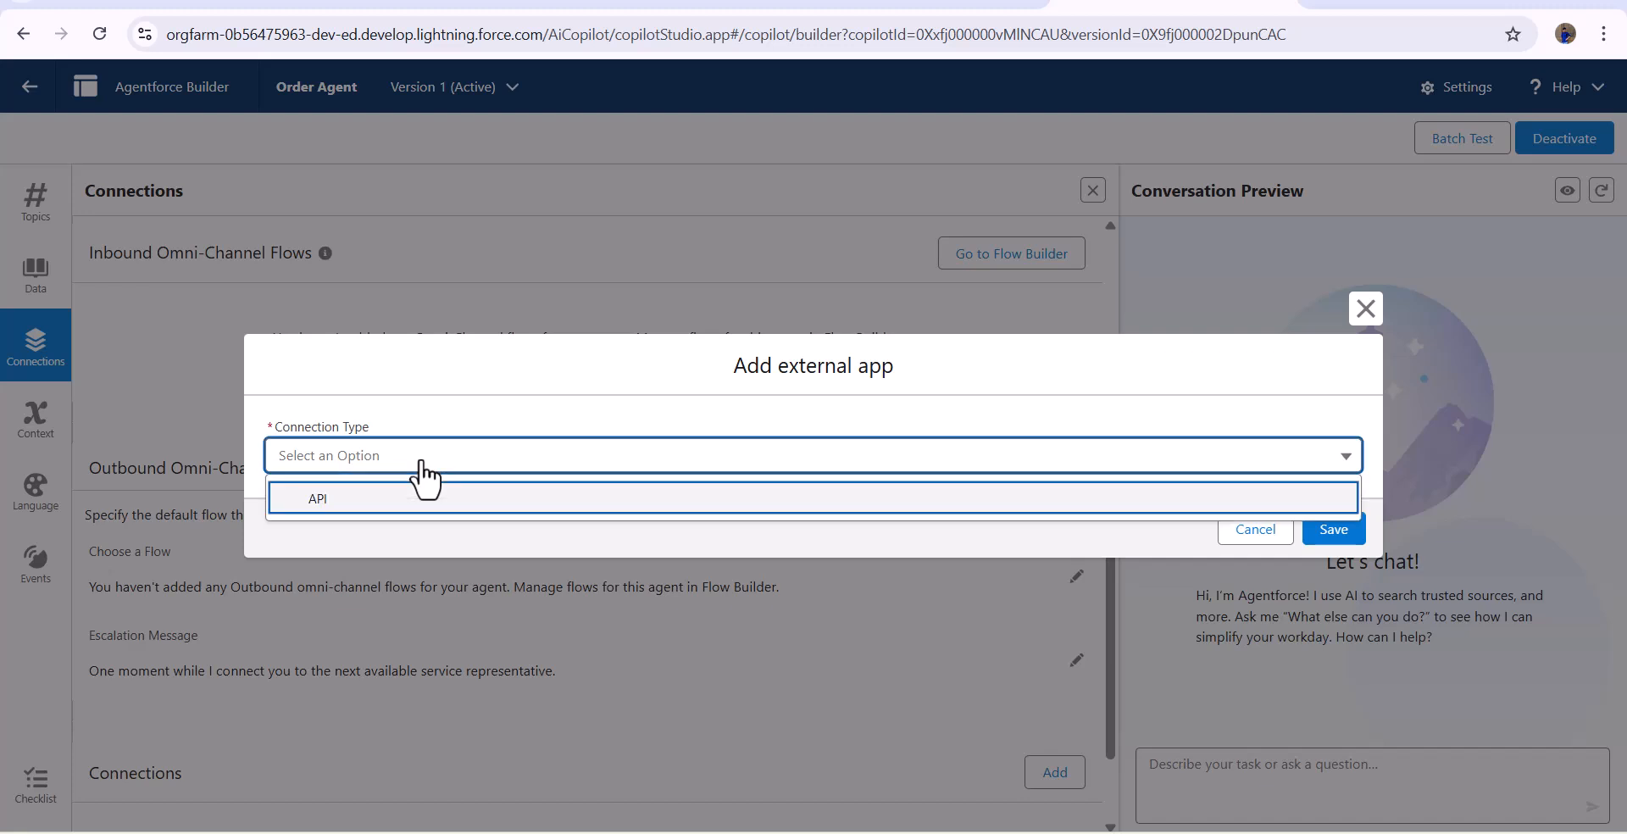
click(340, 506)
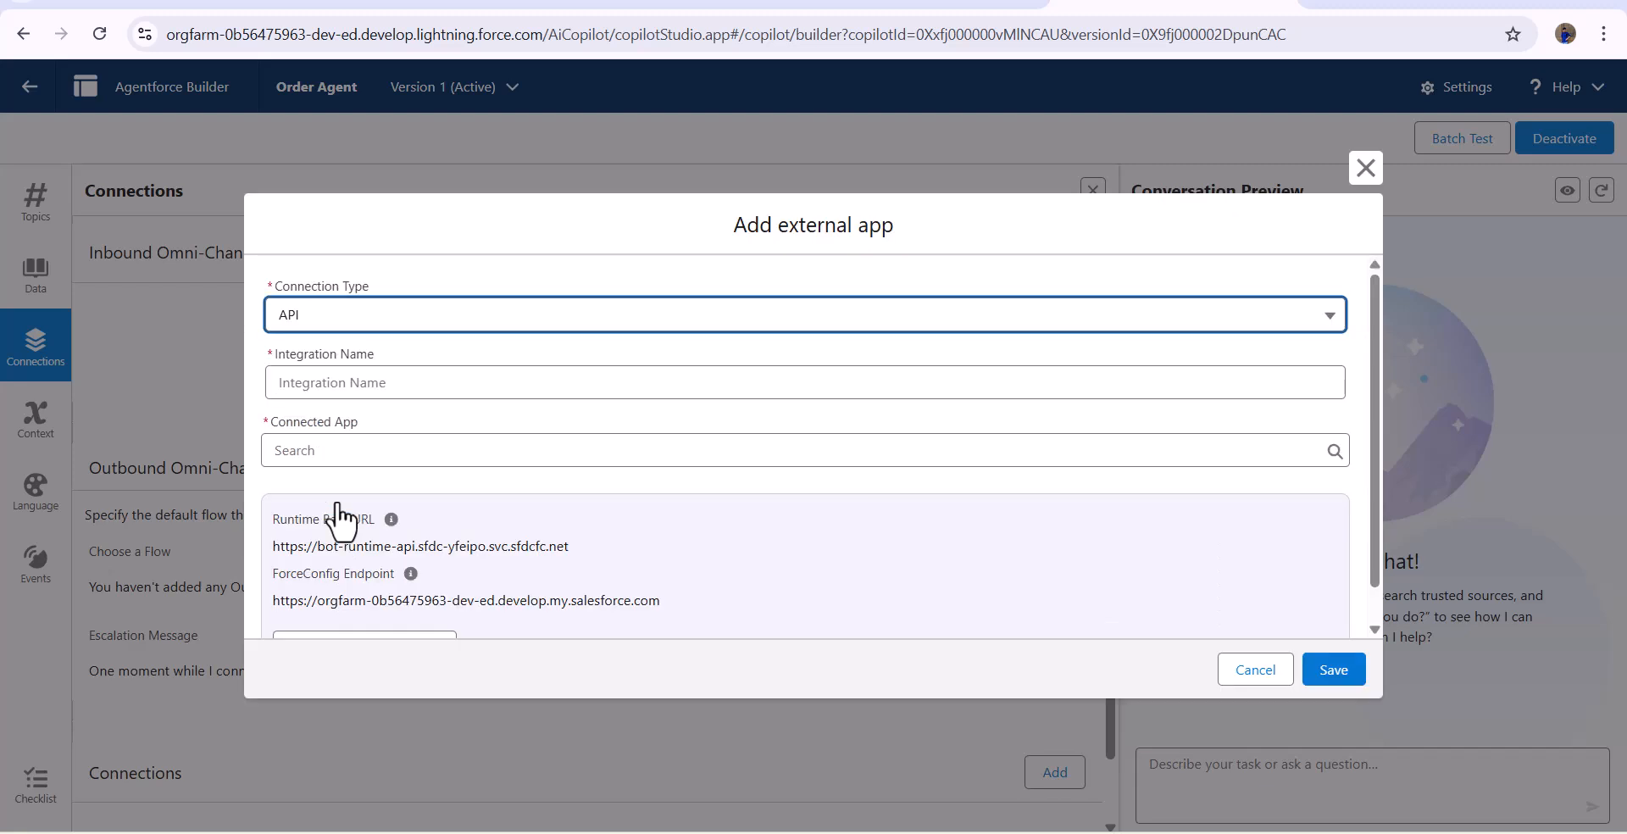
- Name the integration SlackIntegration, choose Slack as its connected app and save the connection
click(409, 376)
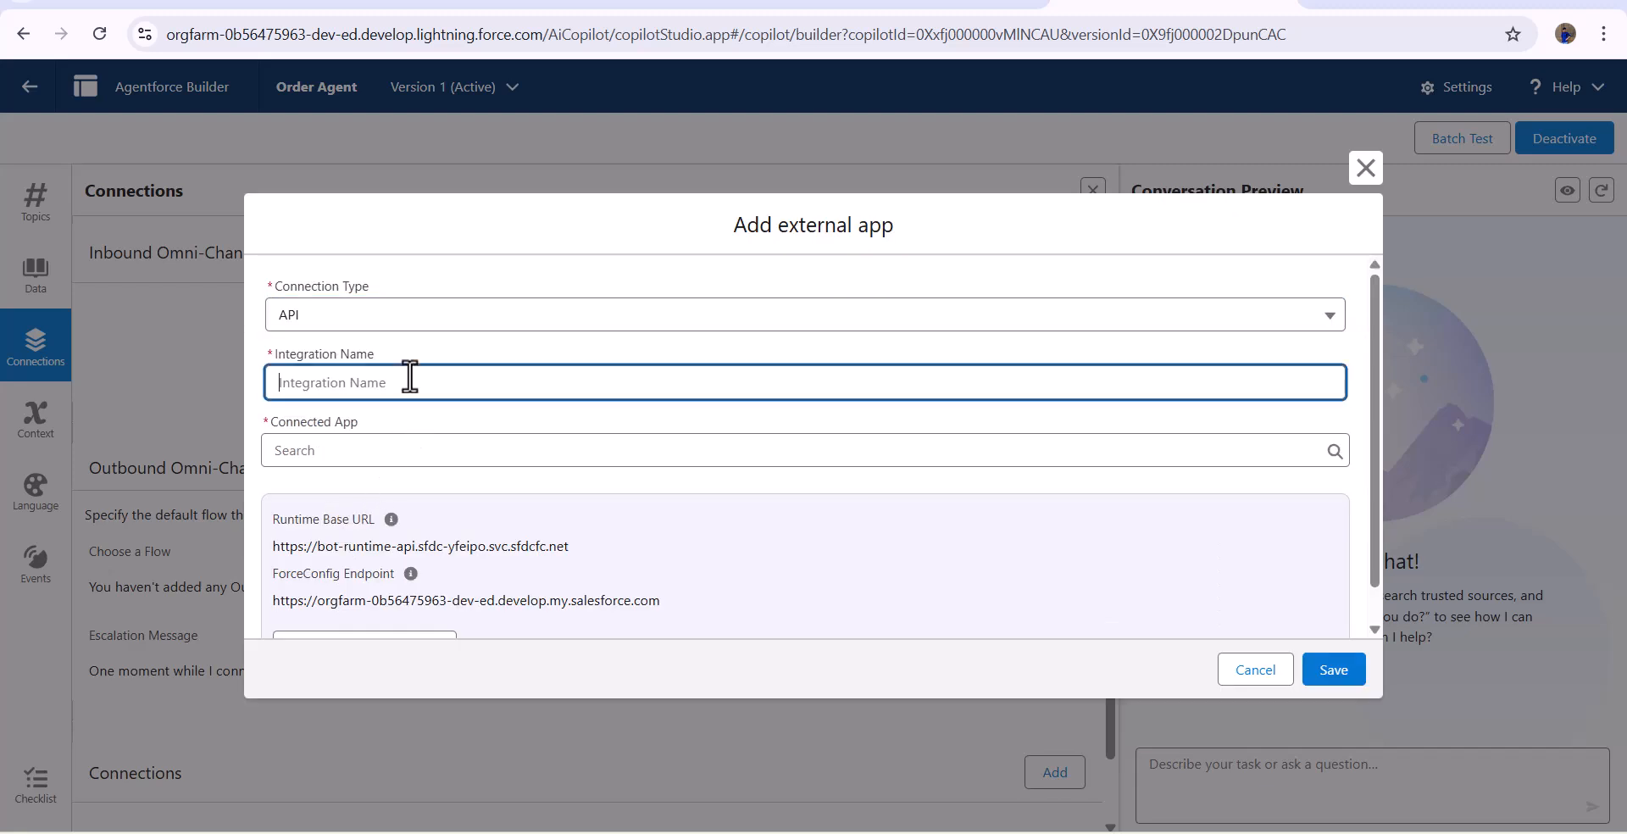
text(SlackIntegration)
click(389, 454)
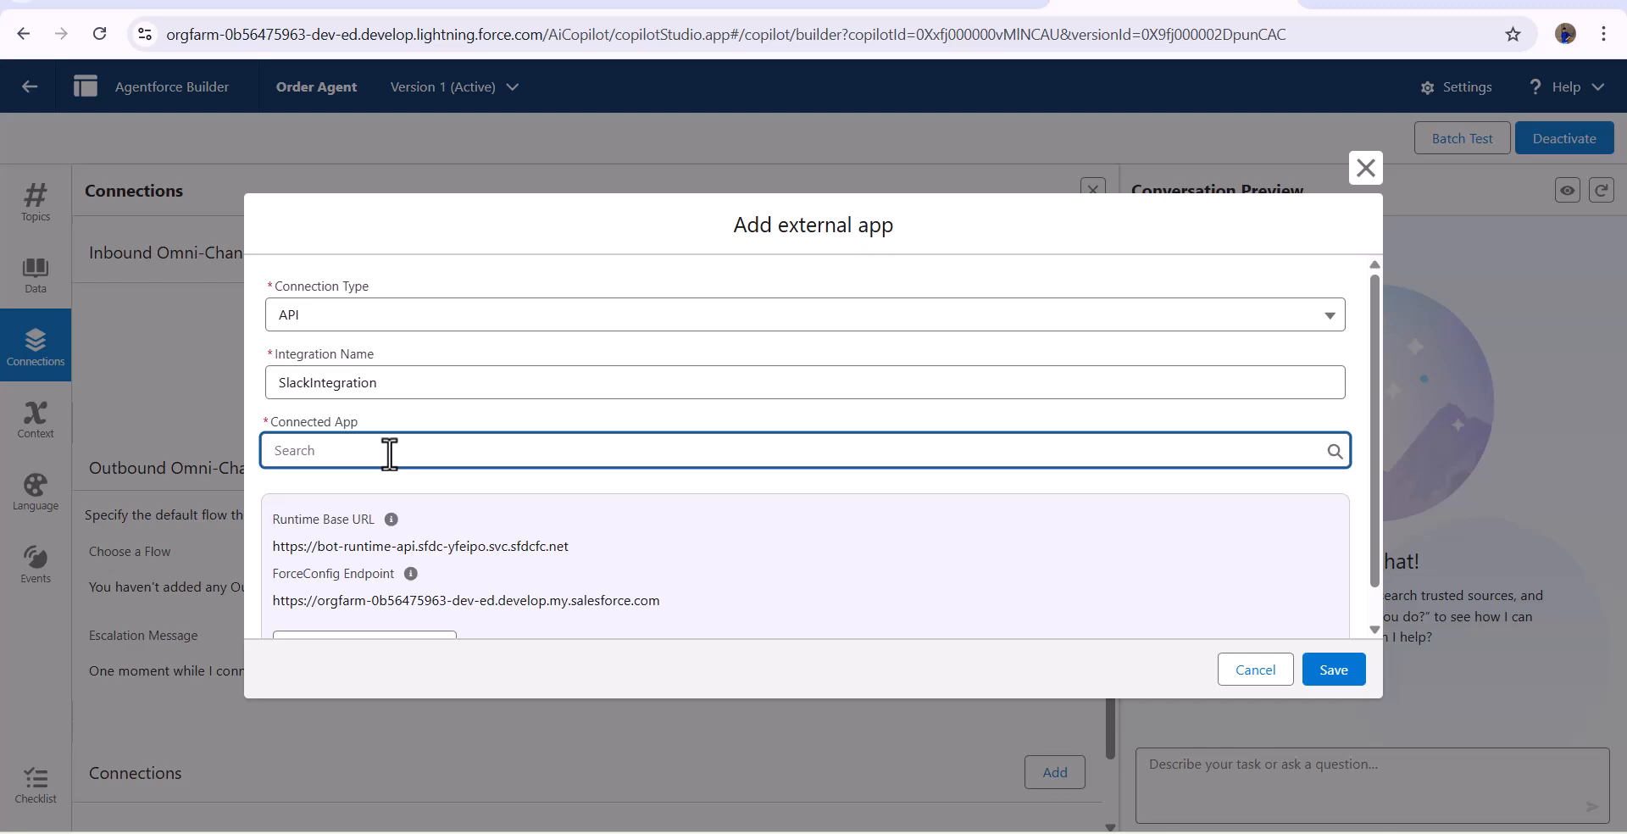
click(464, 408)
text(Slack)
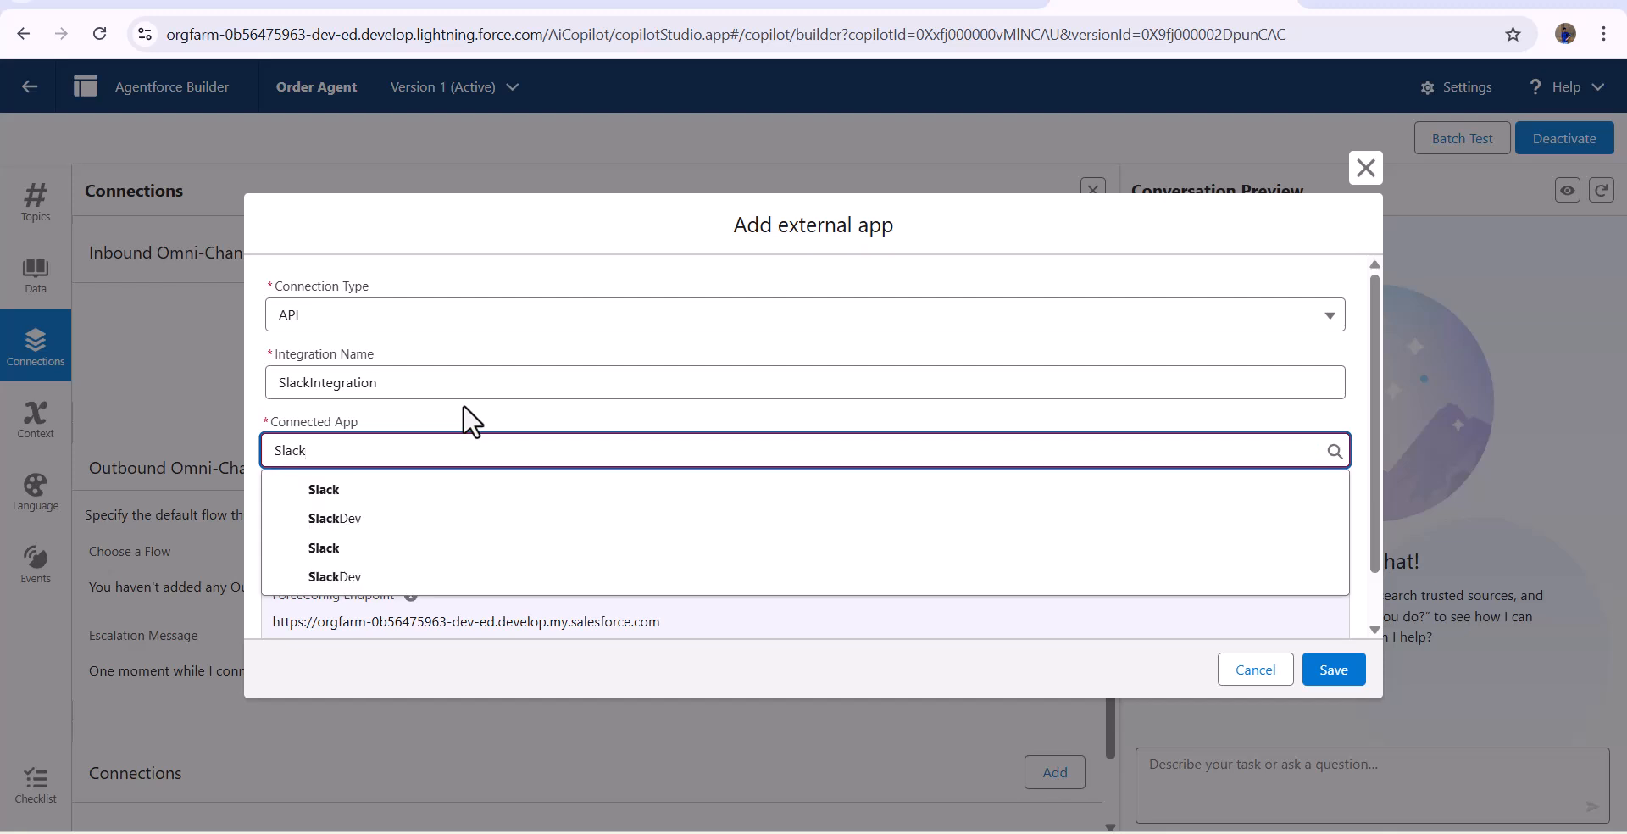
click(426, 551)
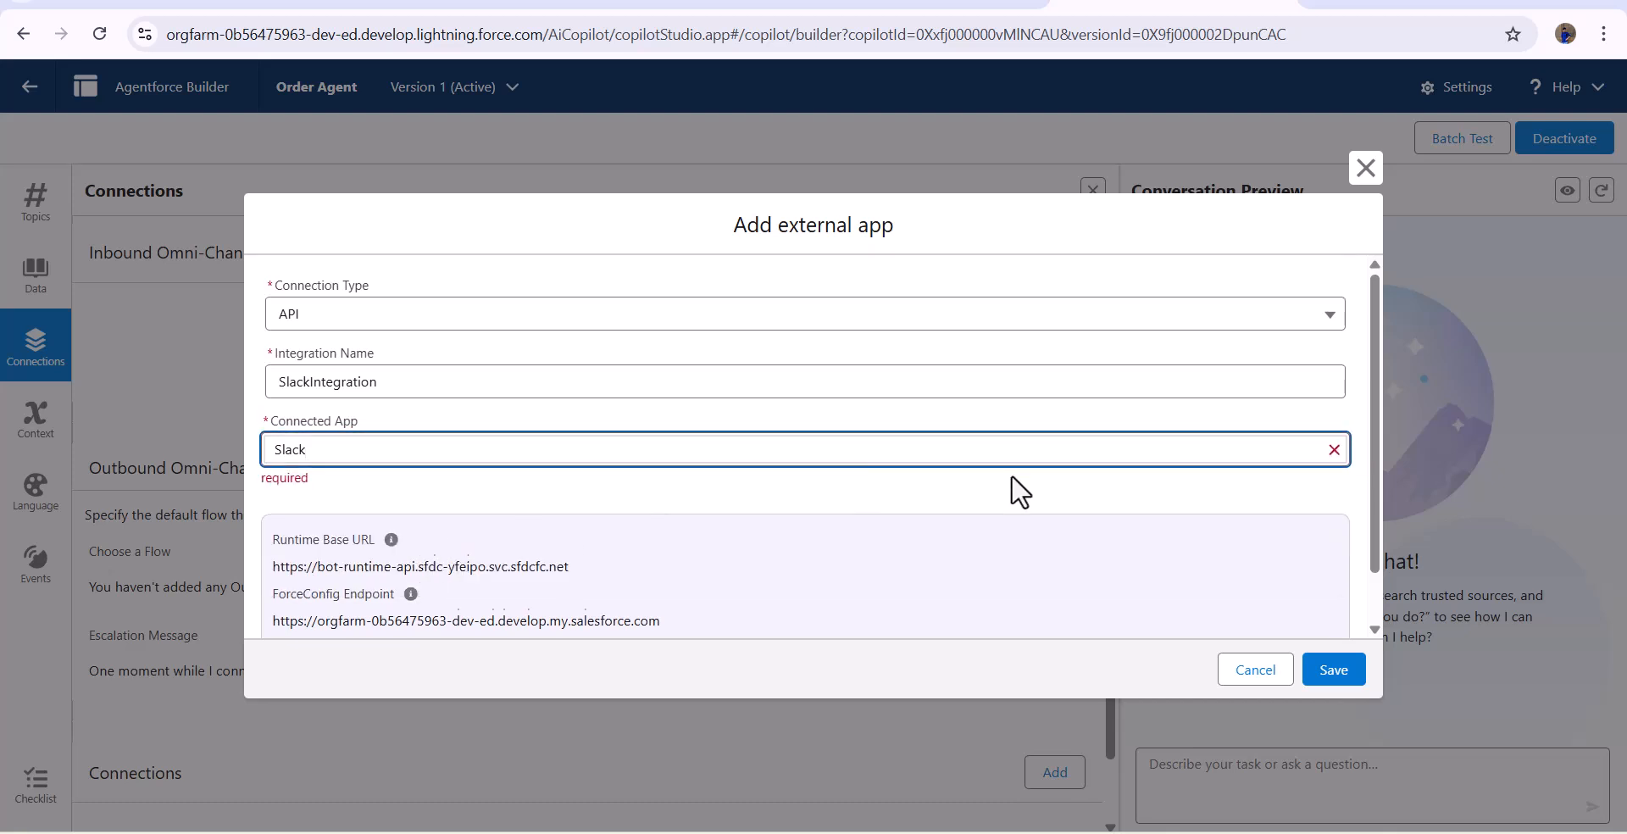
scroll(1186, 593, down, 1)
click(1331, 675)
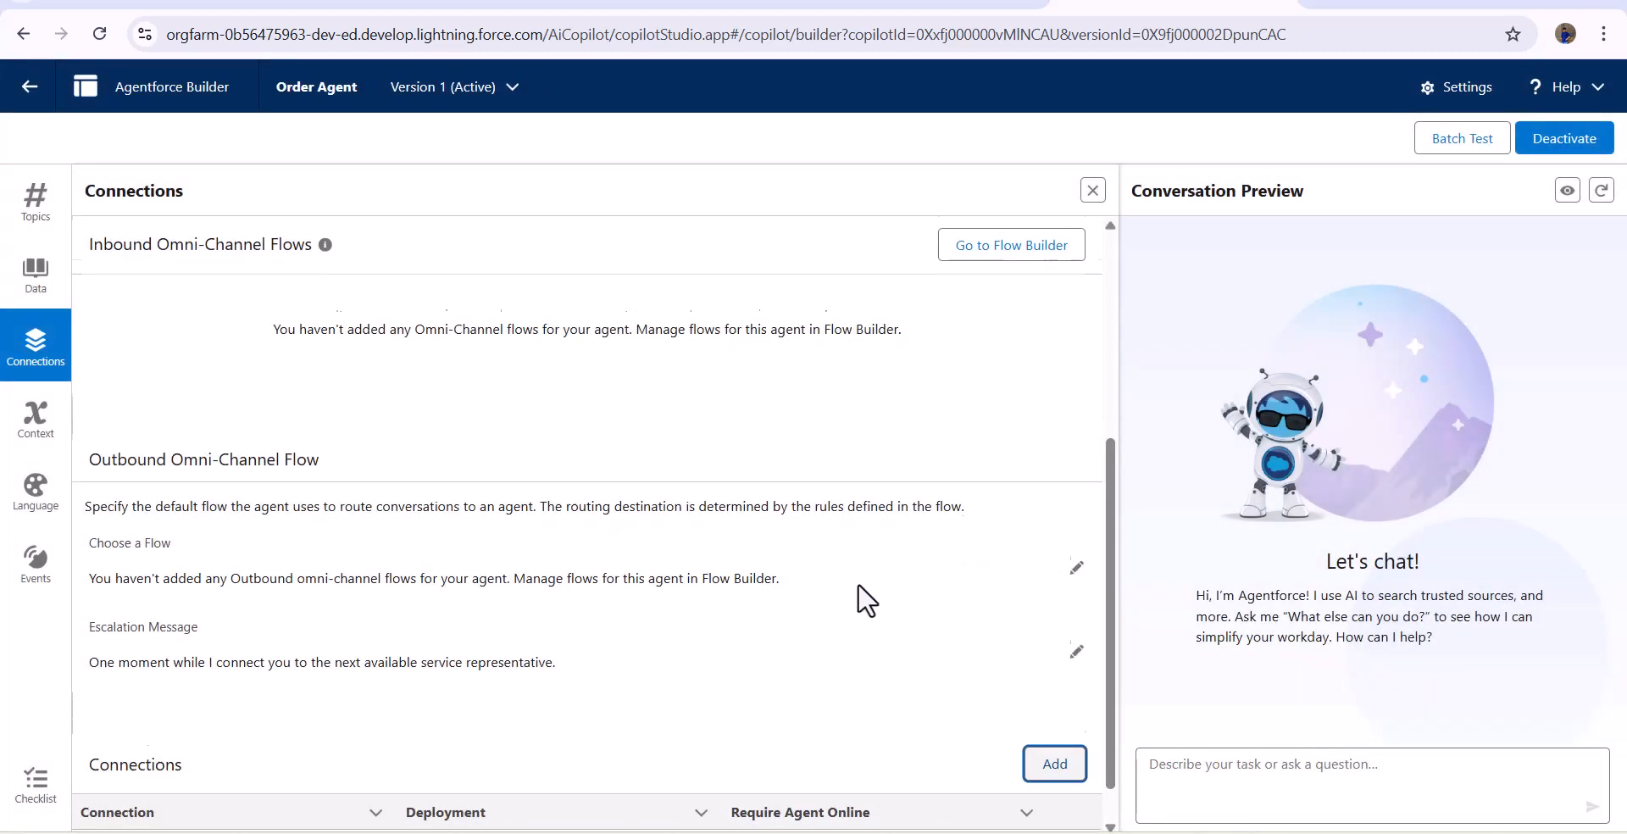
scroll(744, 702, down, 1)
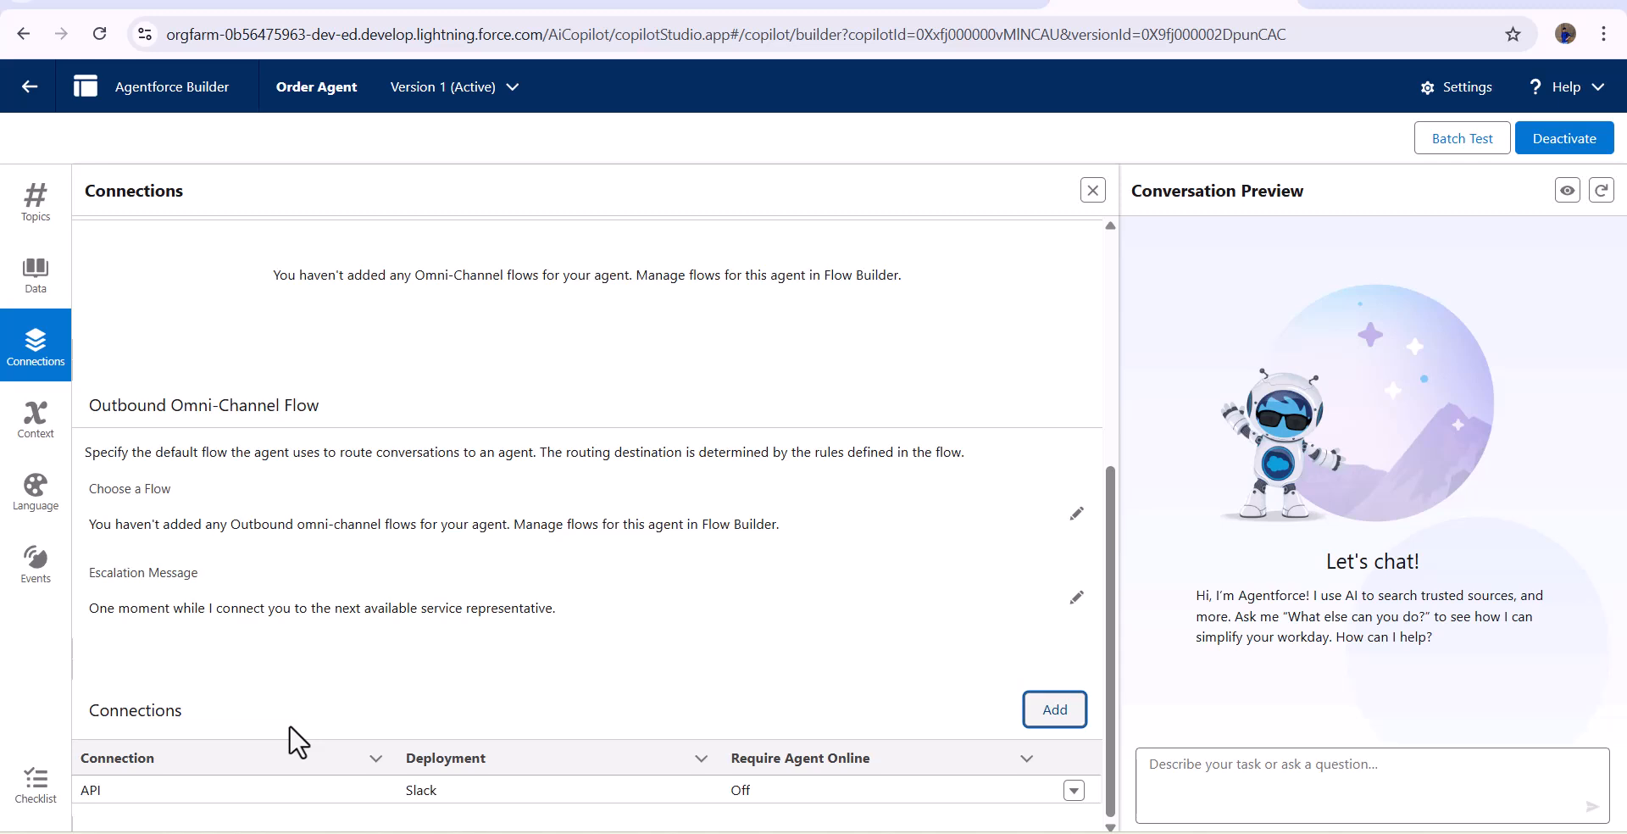
- Switch to Slack and open the Agentforce page under Salesforce in the organization settings
click(360, 8)
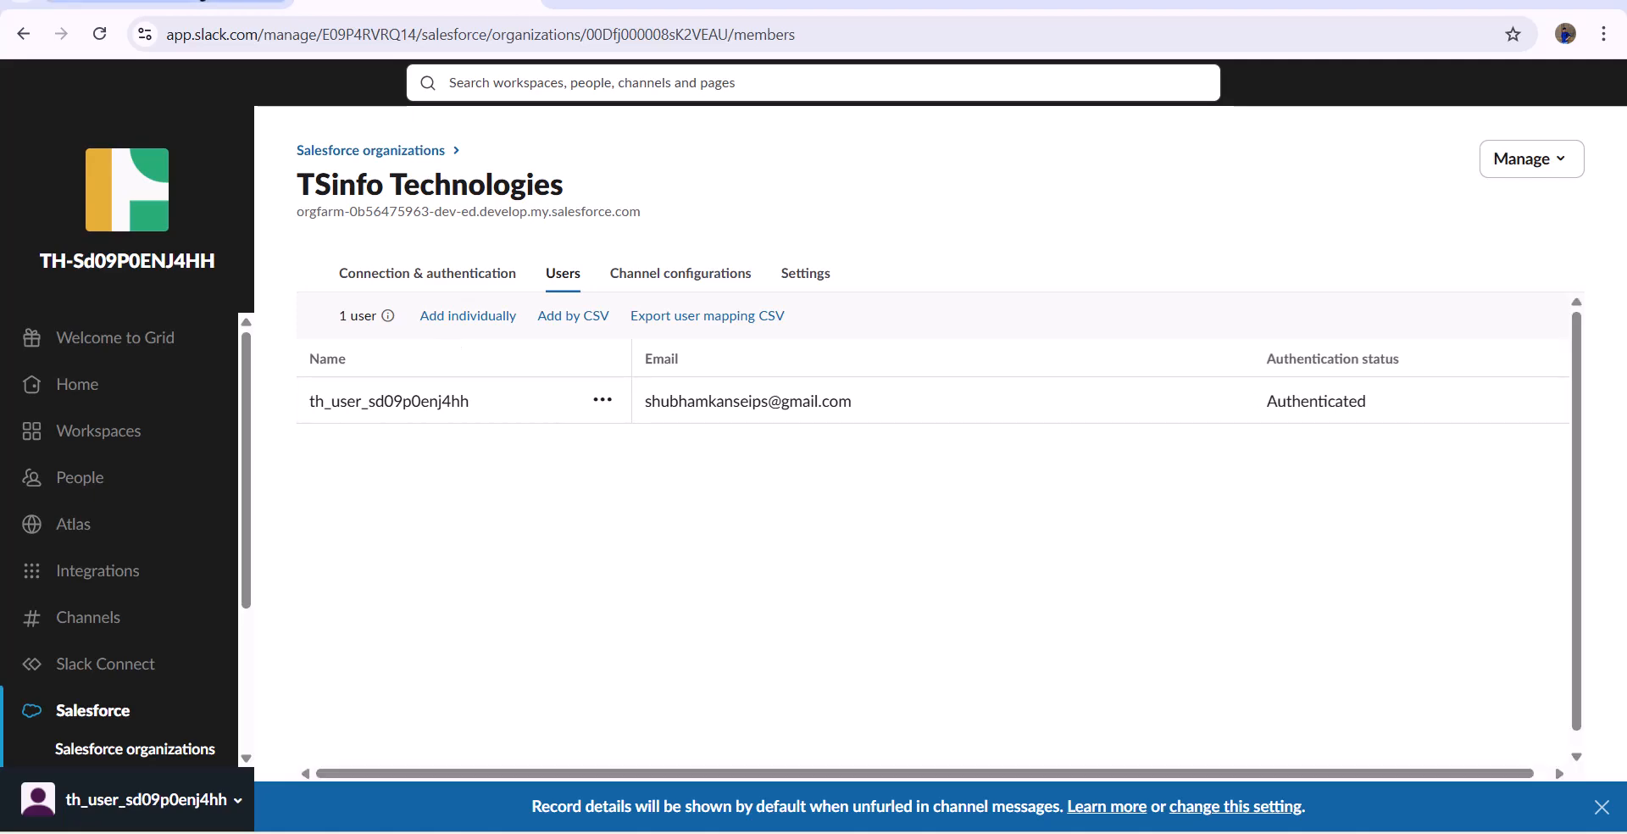
click(178, 2)
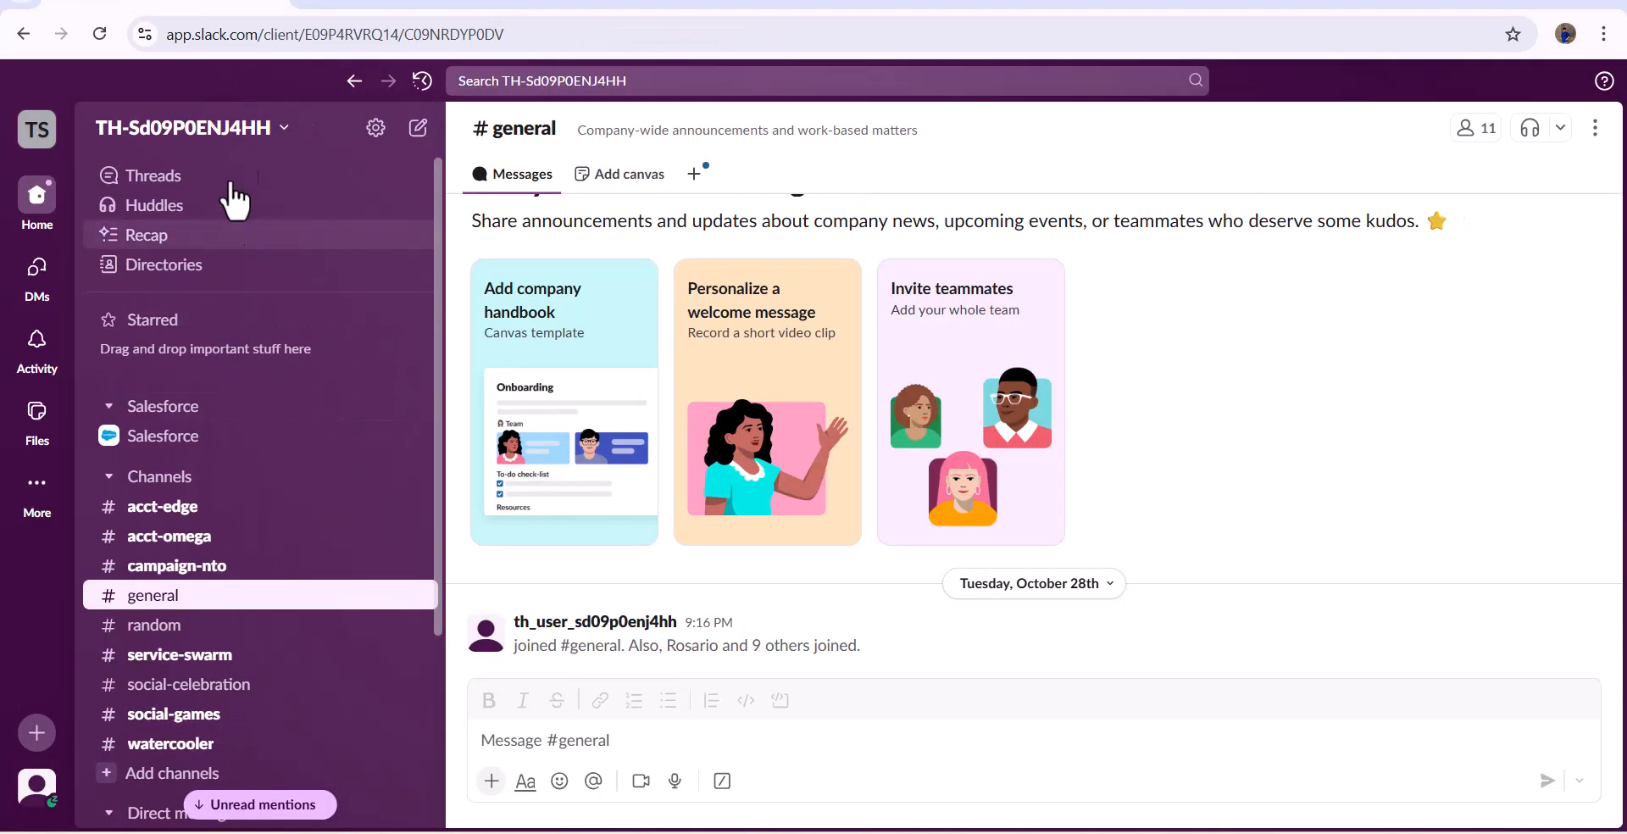
click(283, 157)
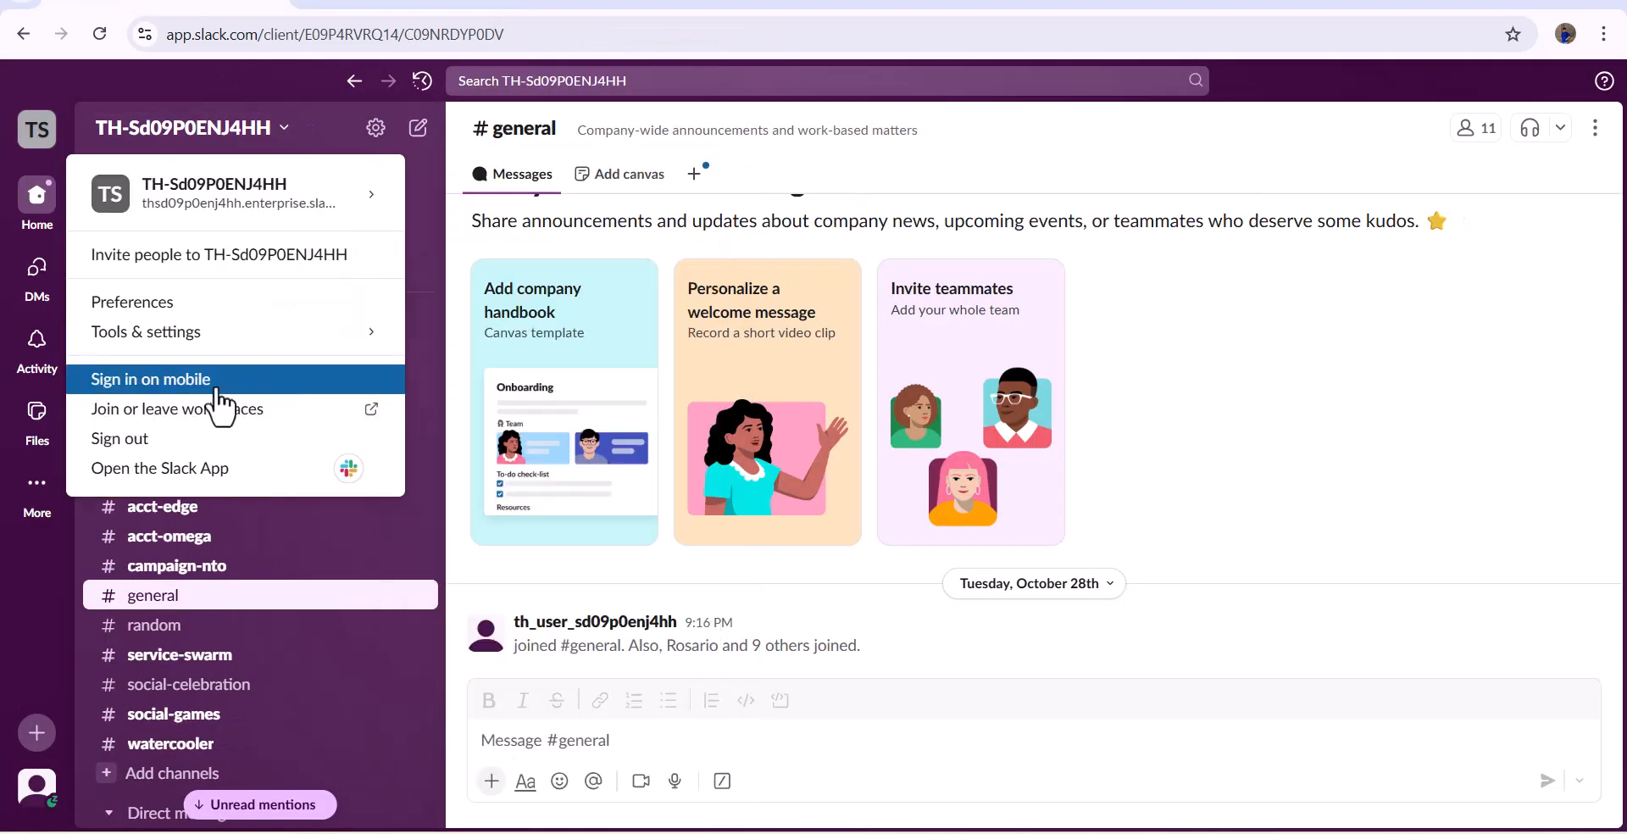
mouse_move(157, 337)
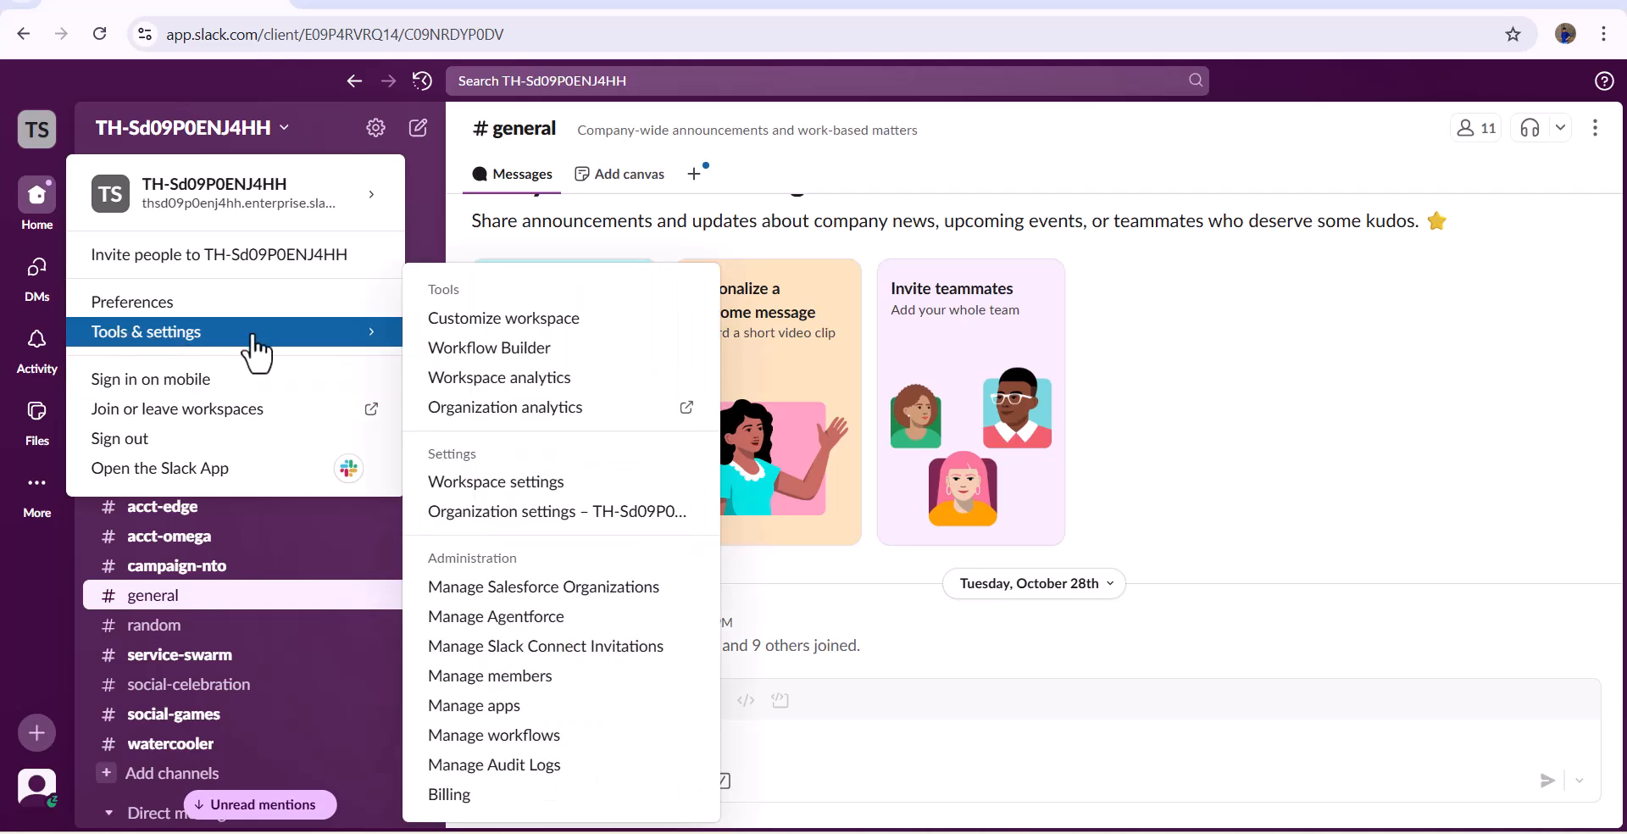
click(583, 515)
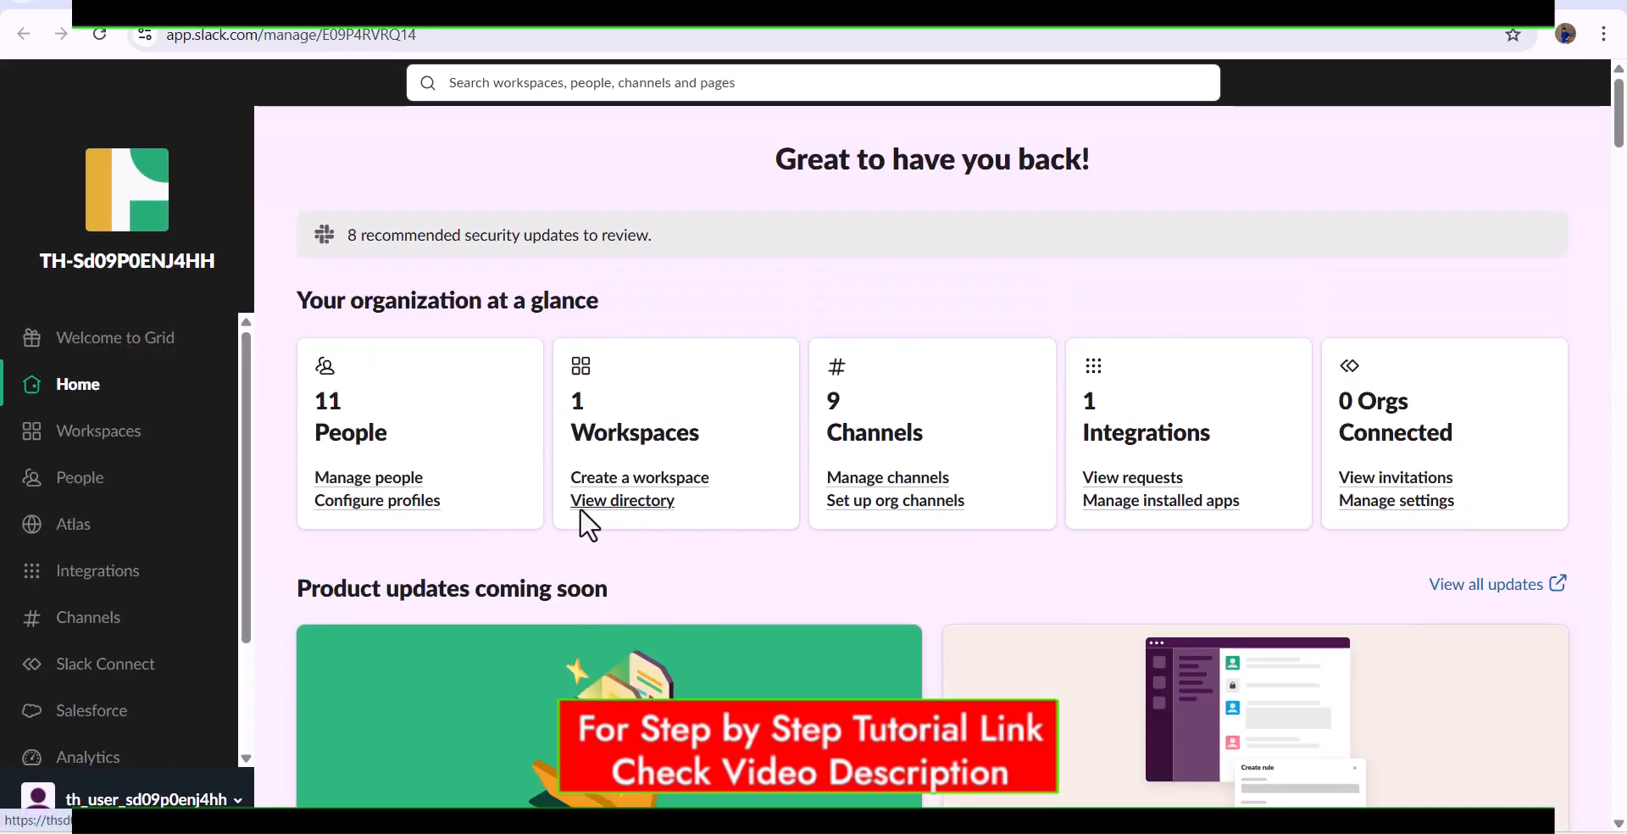
scroll(145, 492, down, 2)
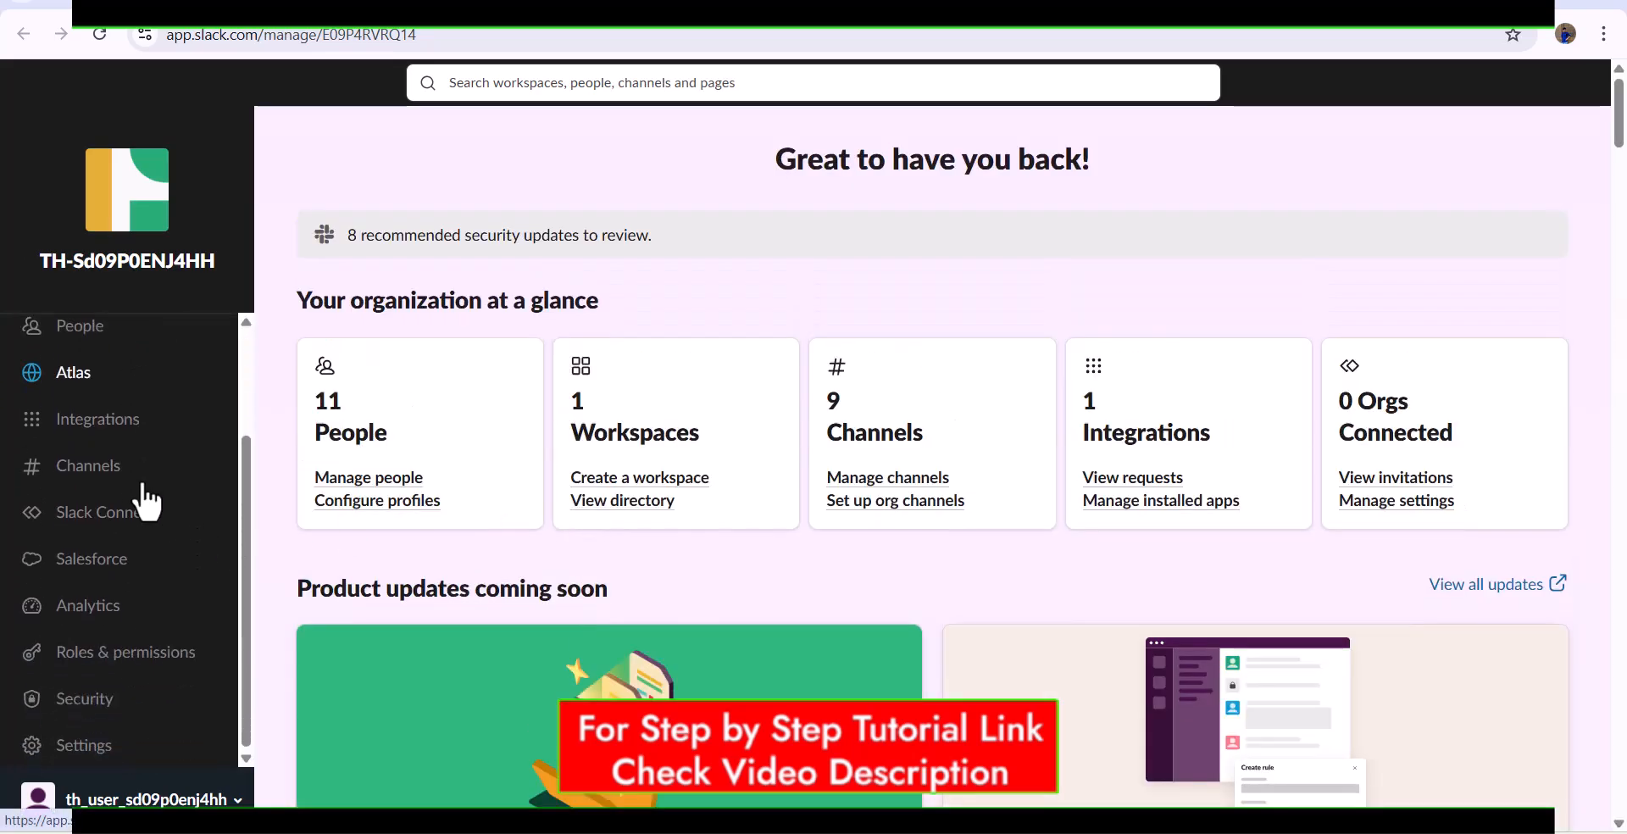
click(103, 576)
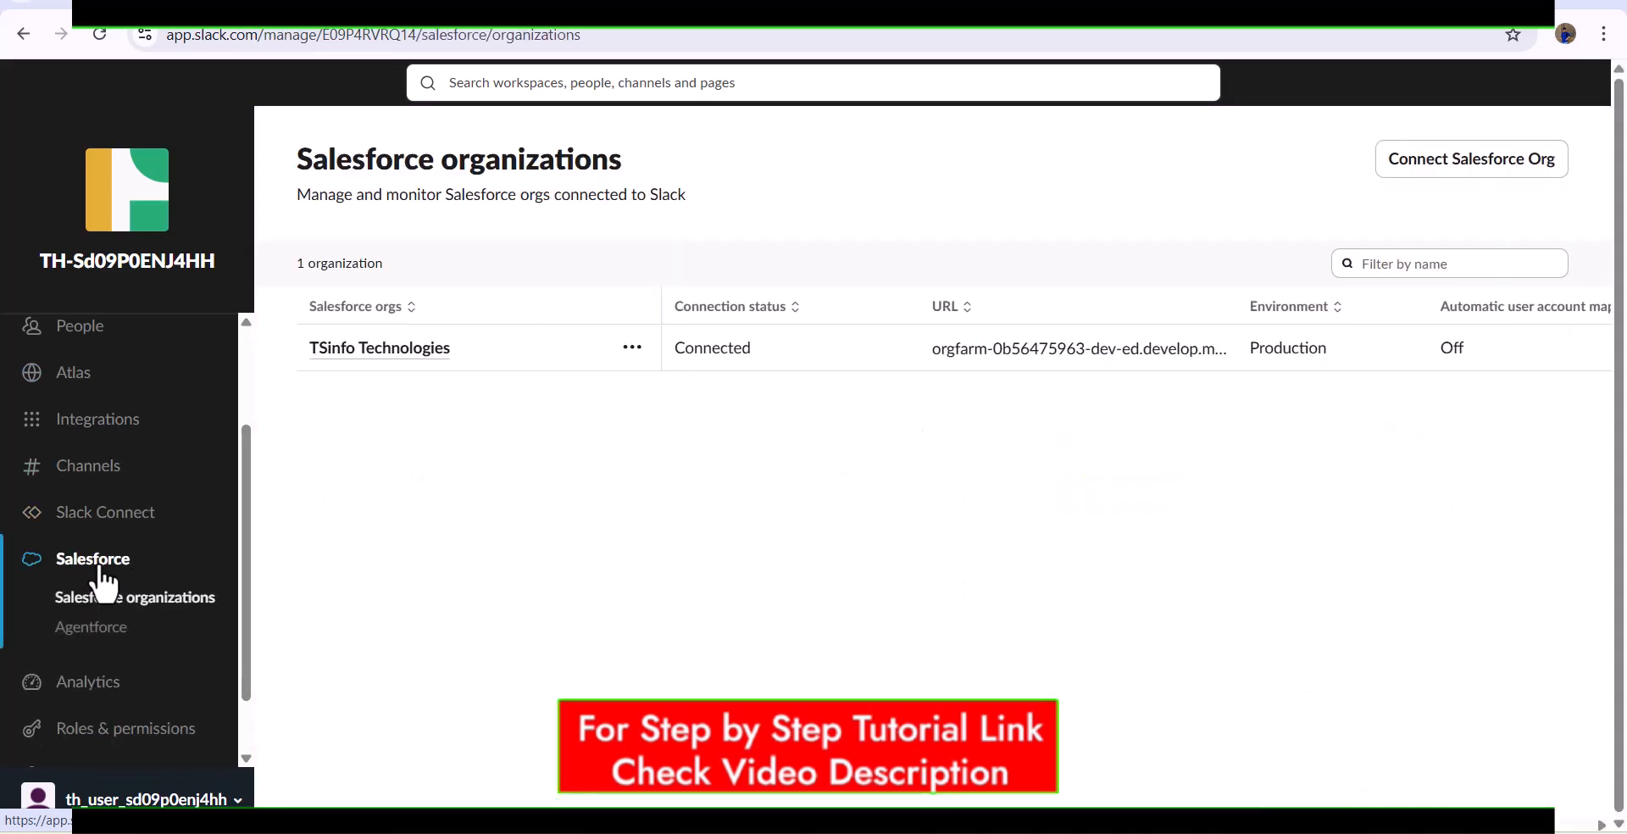
click(93, 632)
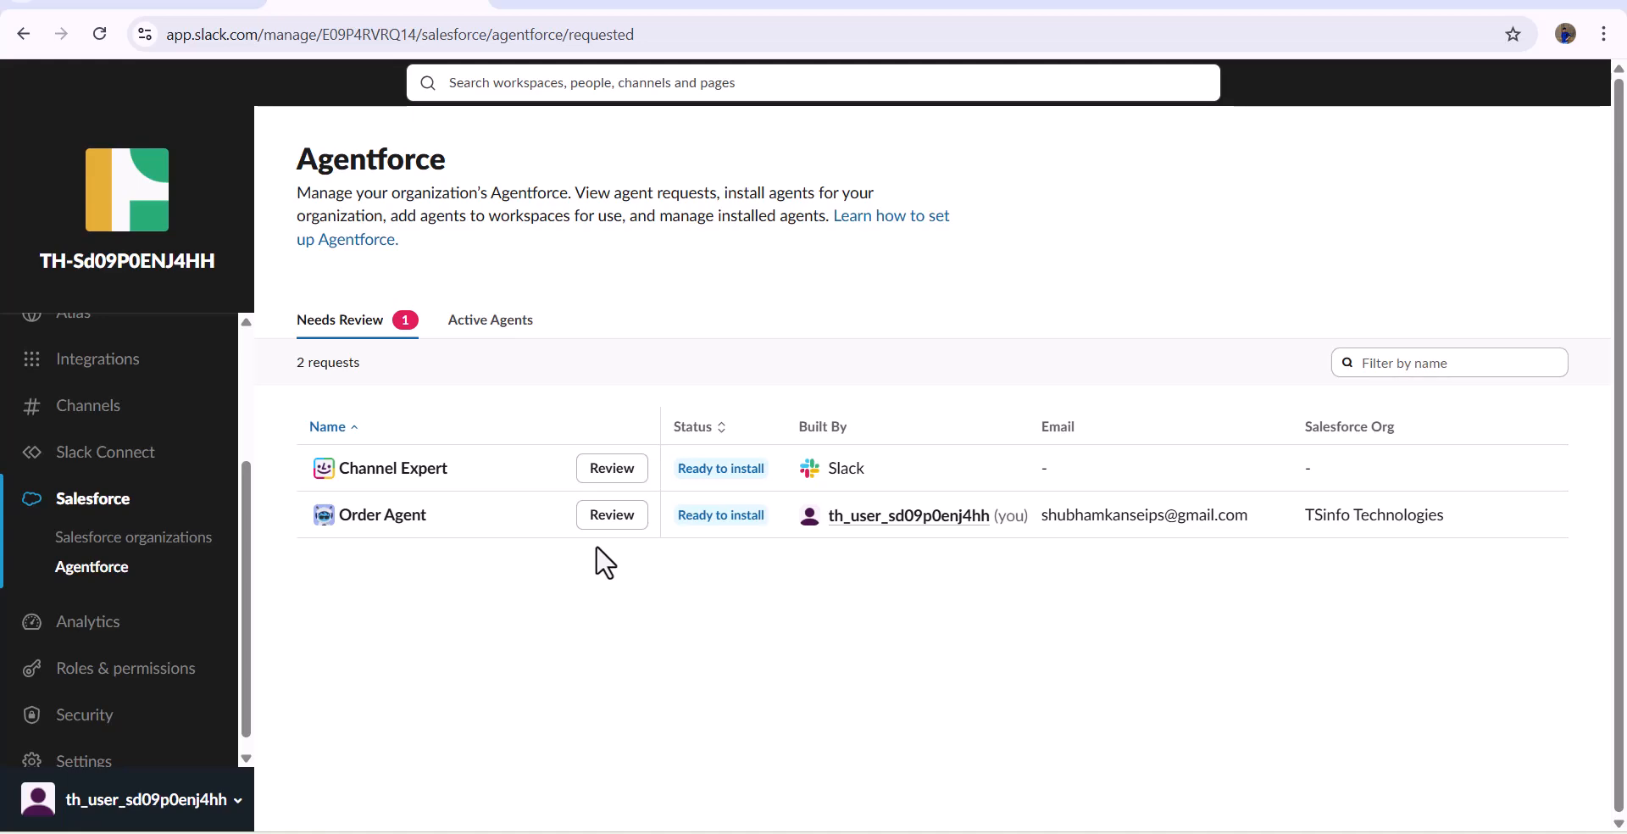
- Approve the Order Agent's access request, add it to the TH-Sd09P0ENJ4HH workspace and check the active agents
click(614, 517)
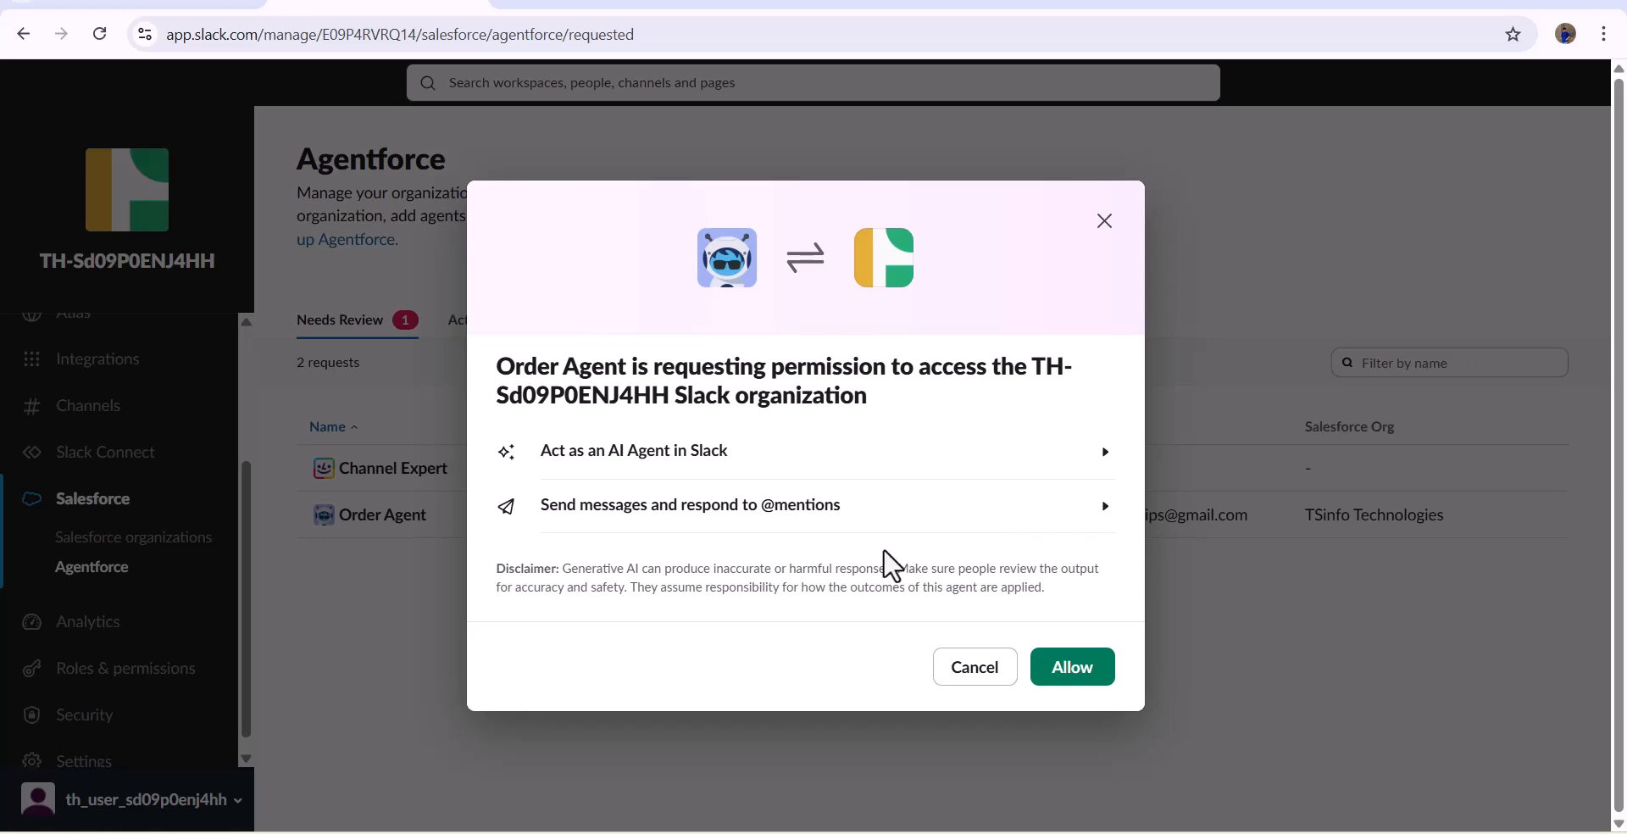
click(1080, 669)
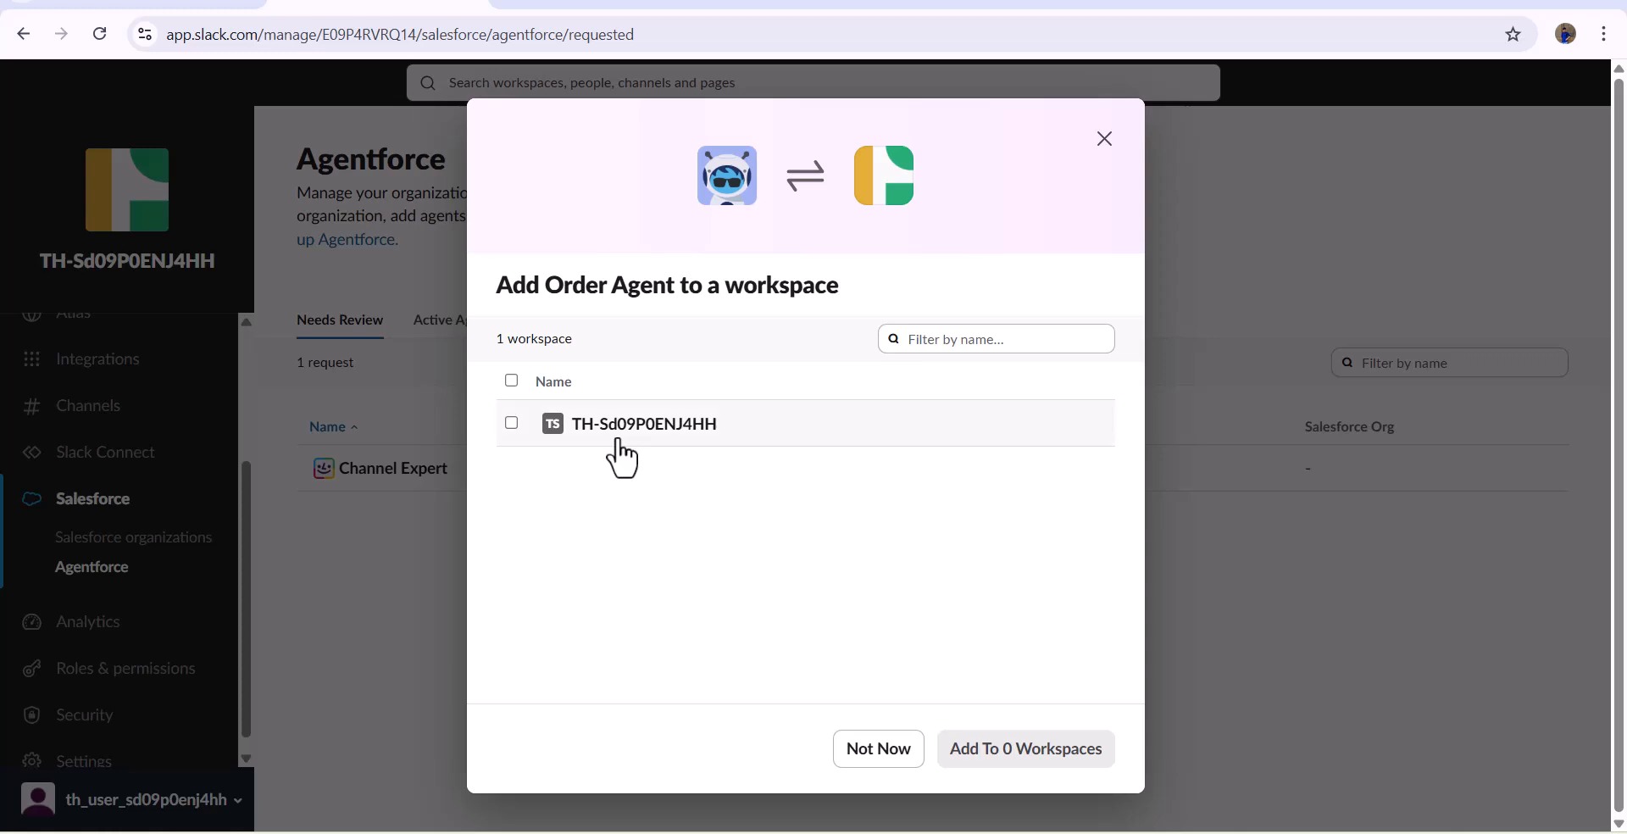
click(512, 429)
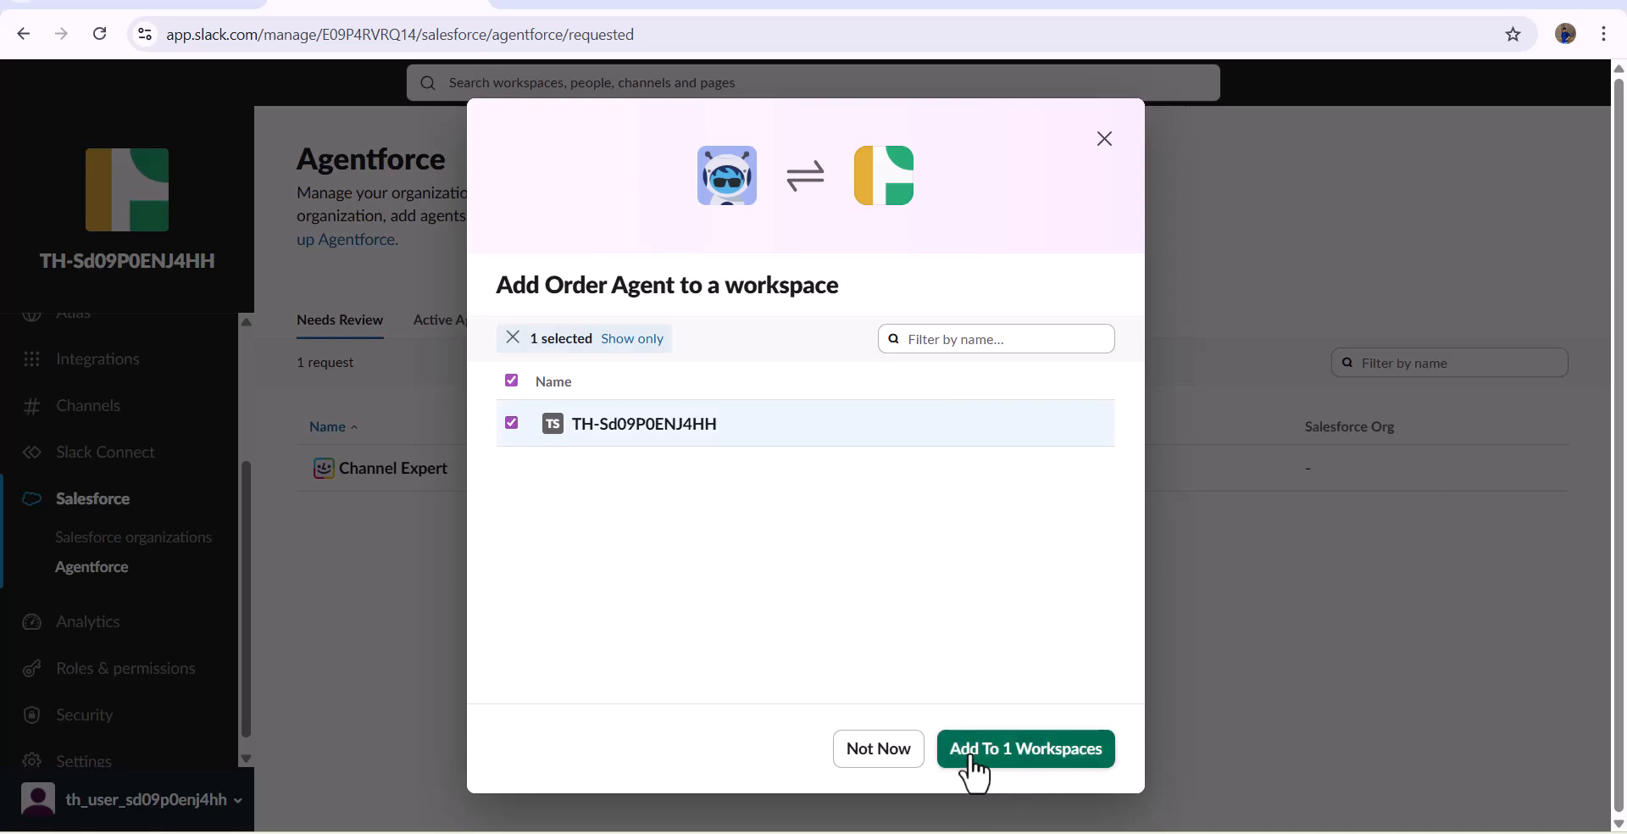
click(1070, 753)
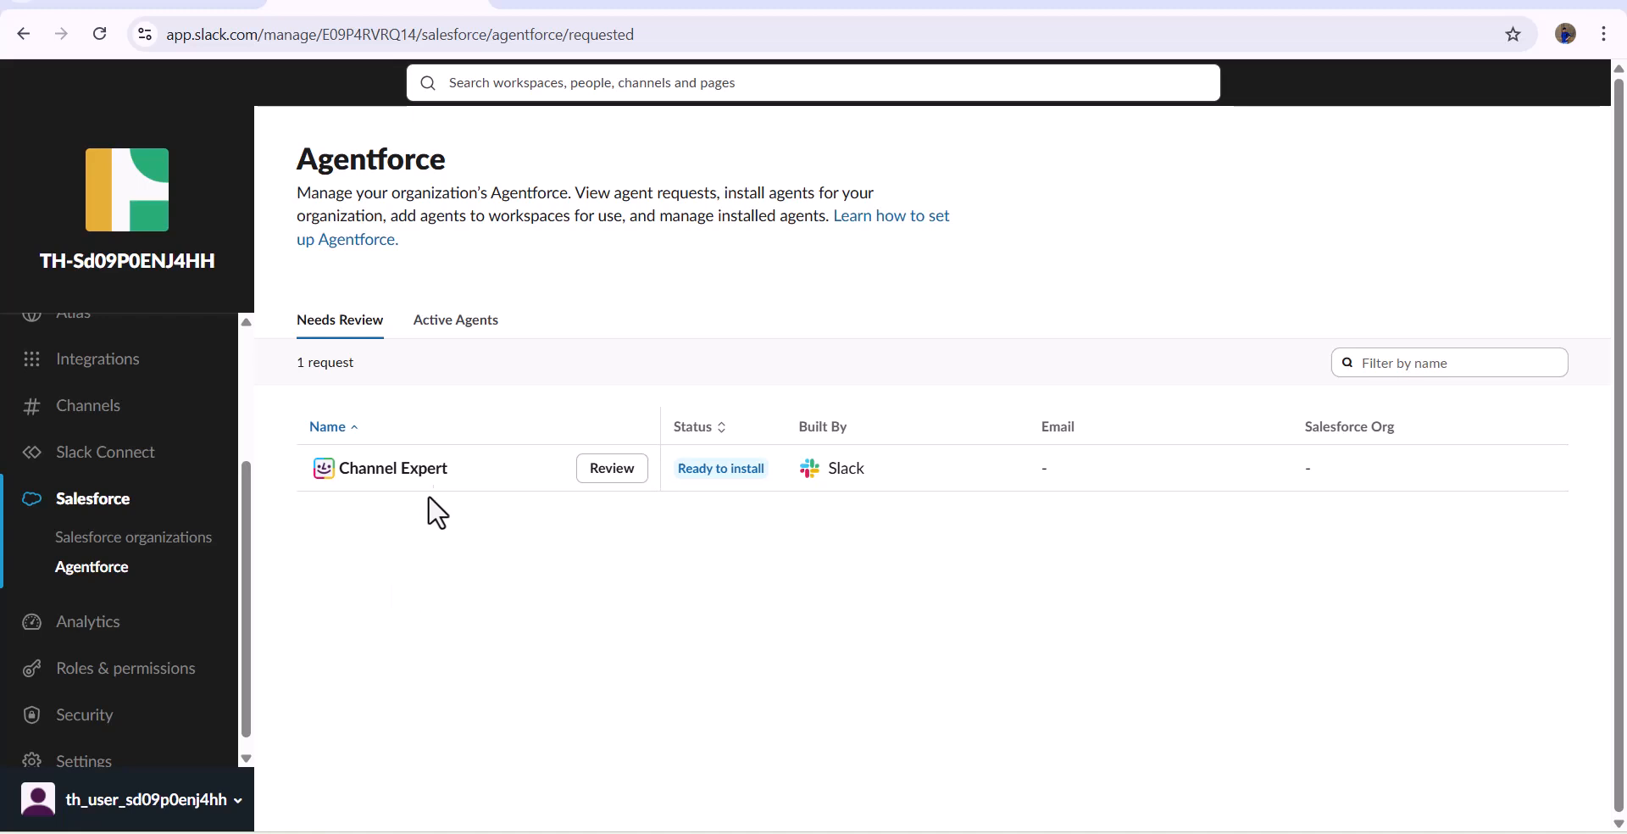
click(433, 343)
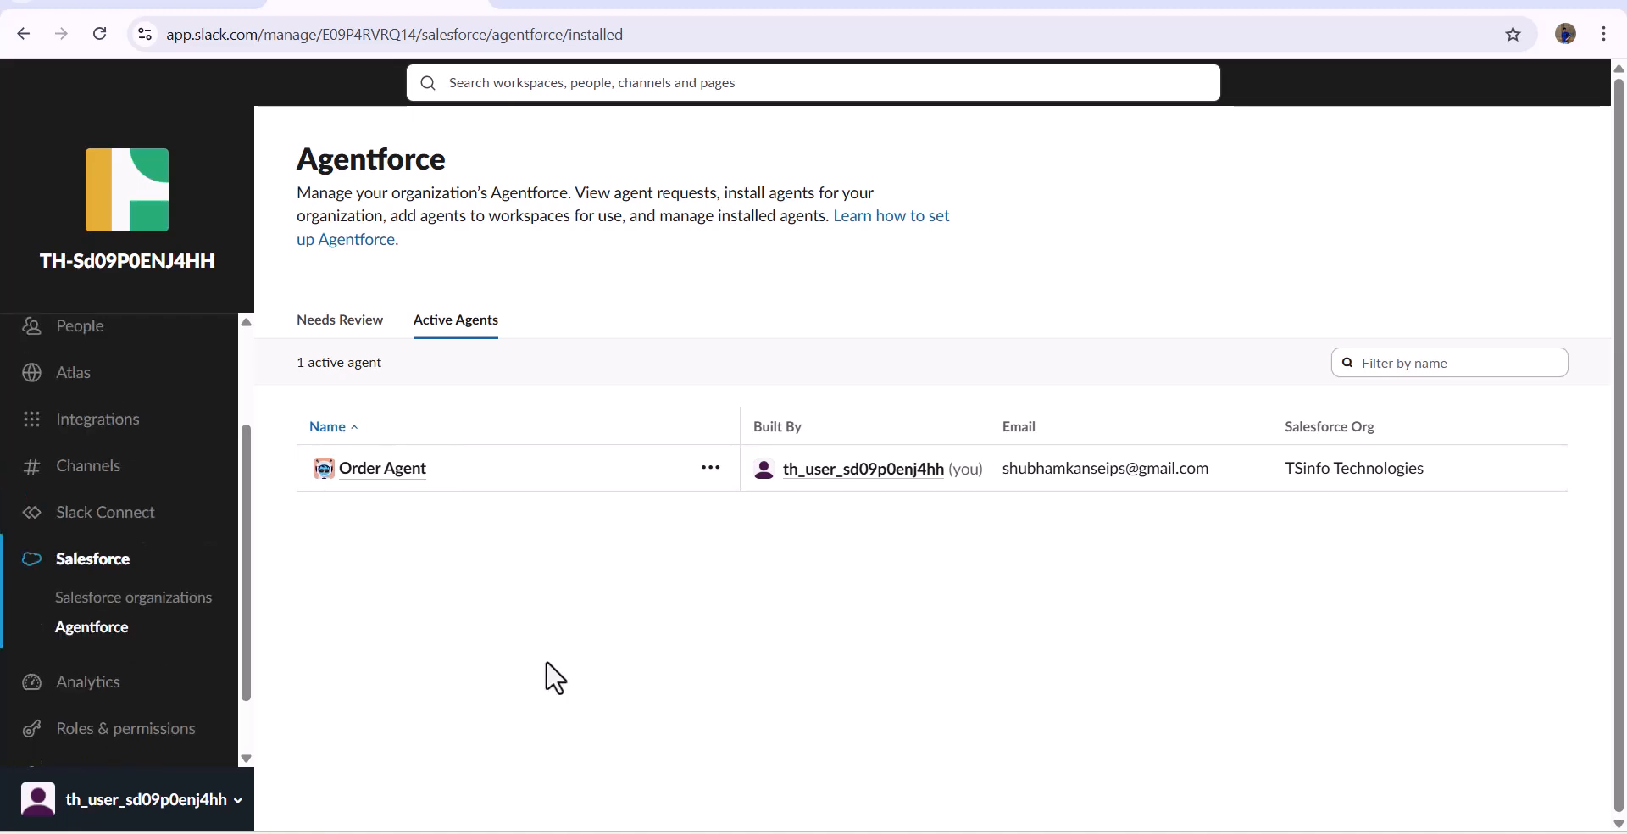
- Reload the Slack workspace, open the Order Agent from Agentforce and draft a message asking for an order's status by its number
click(178, 13)
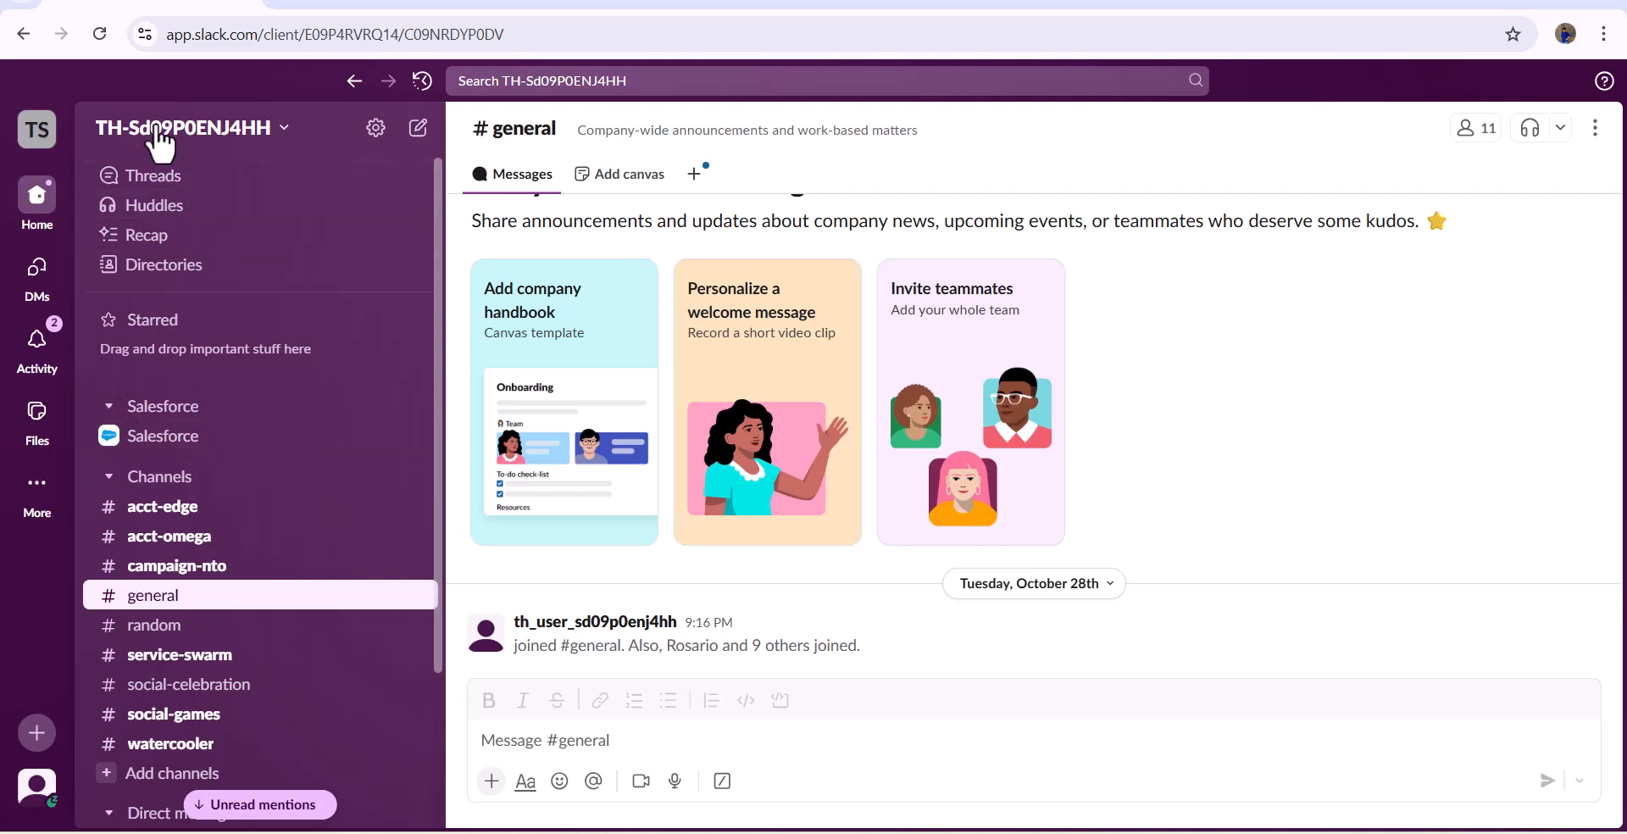
click(100, 36)
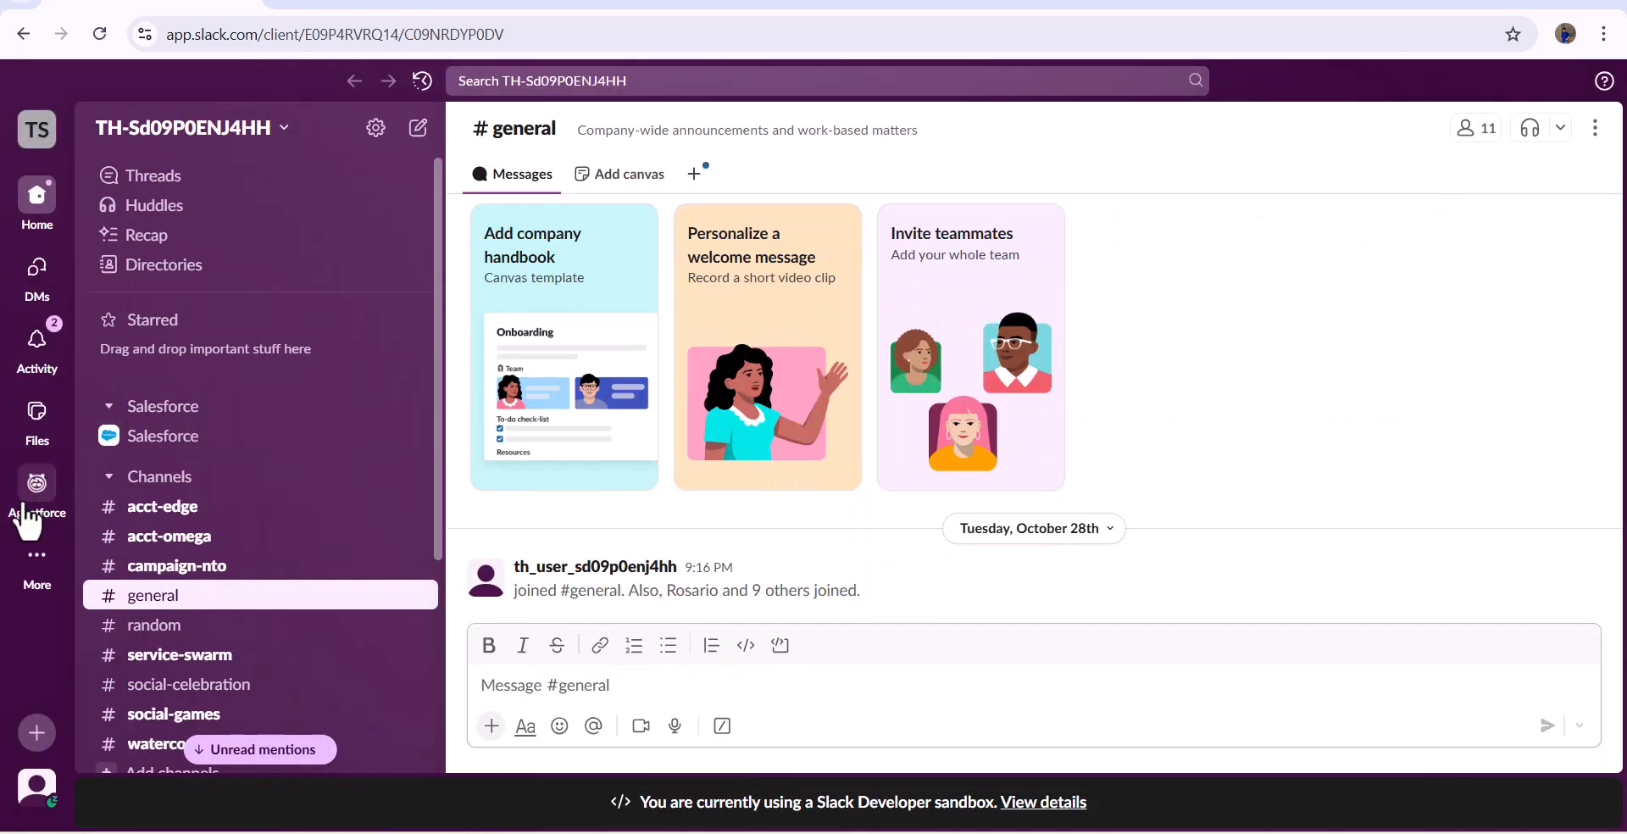
mouse_move(36, 509)
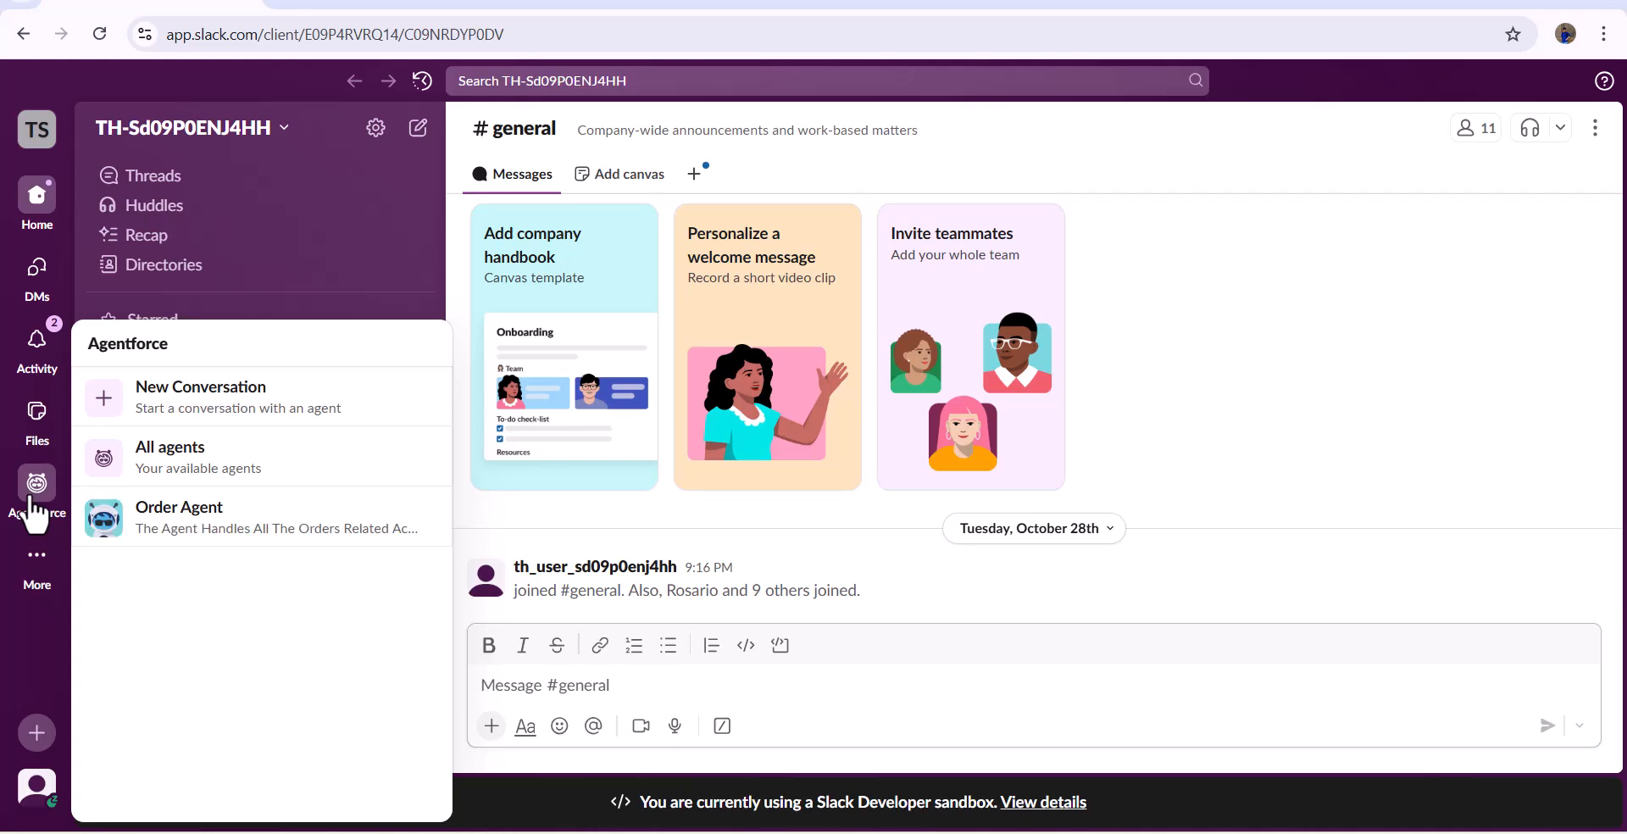
click(35, 496)
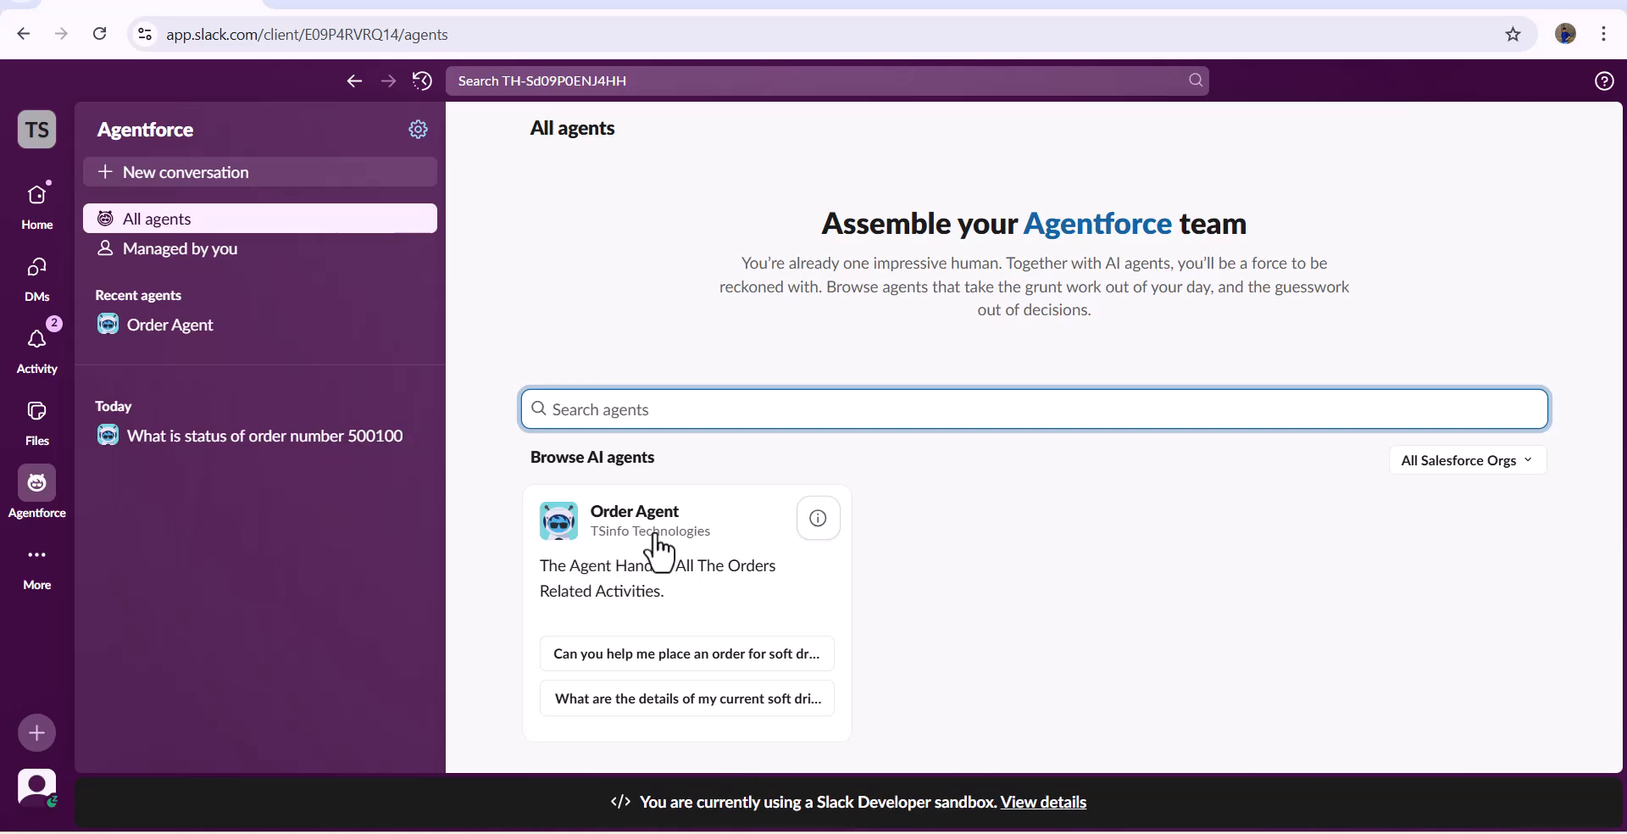
click(657, 583)
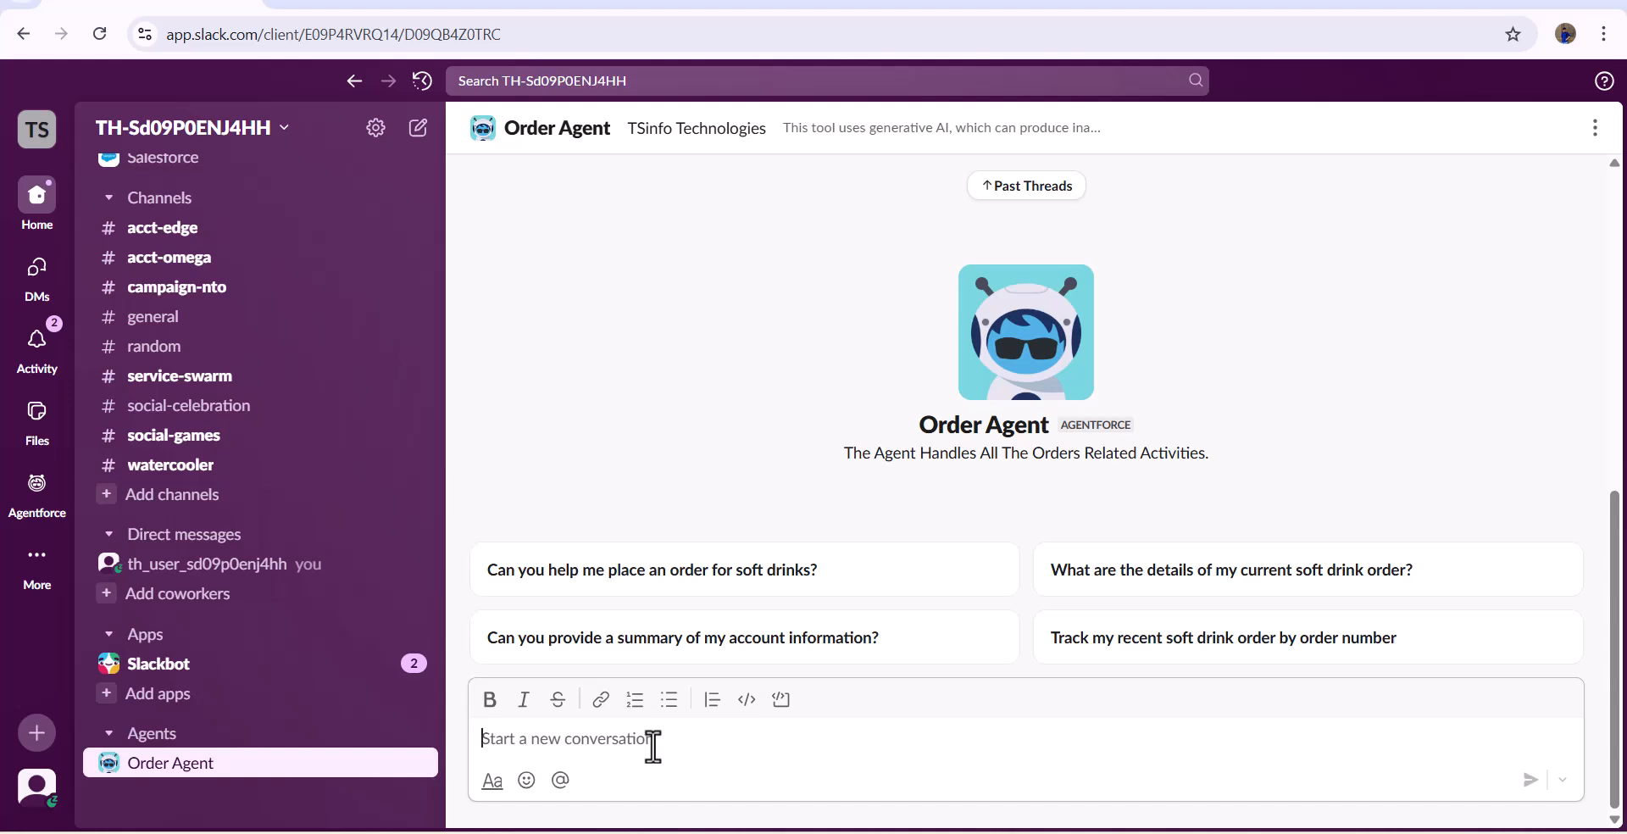
text(What is status of my order 500600)
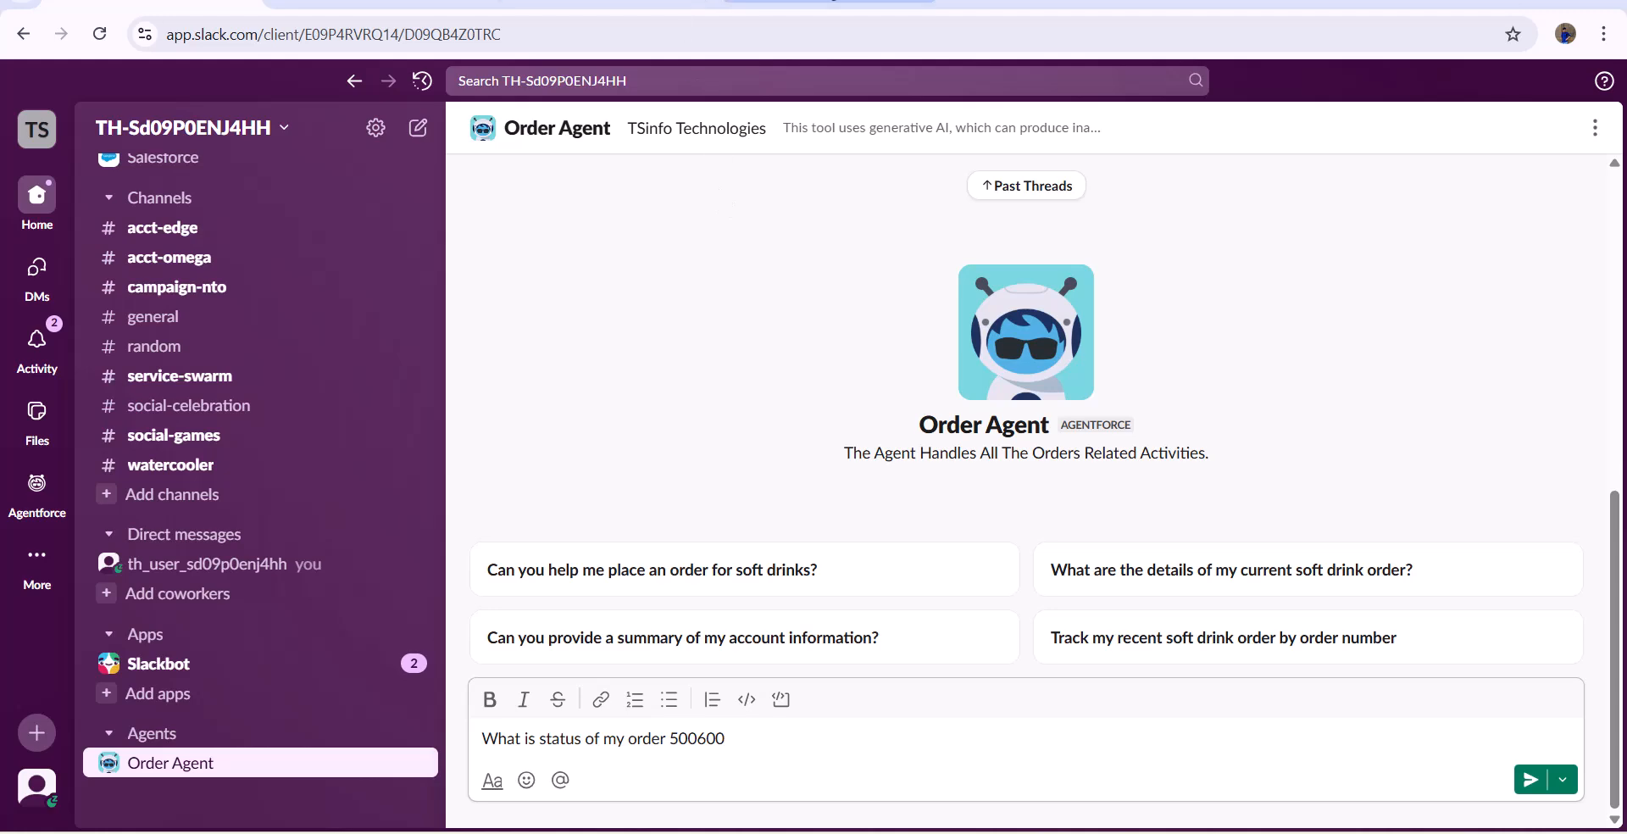
- Switch to Salesforce and show the All Orders list view of the Soft Drink Orders object
click(797, 2)
click(34, 134)
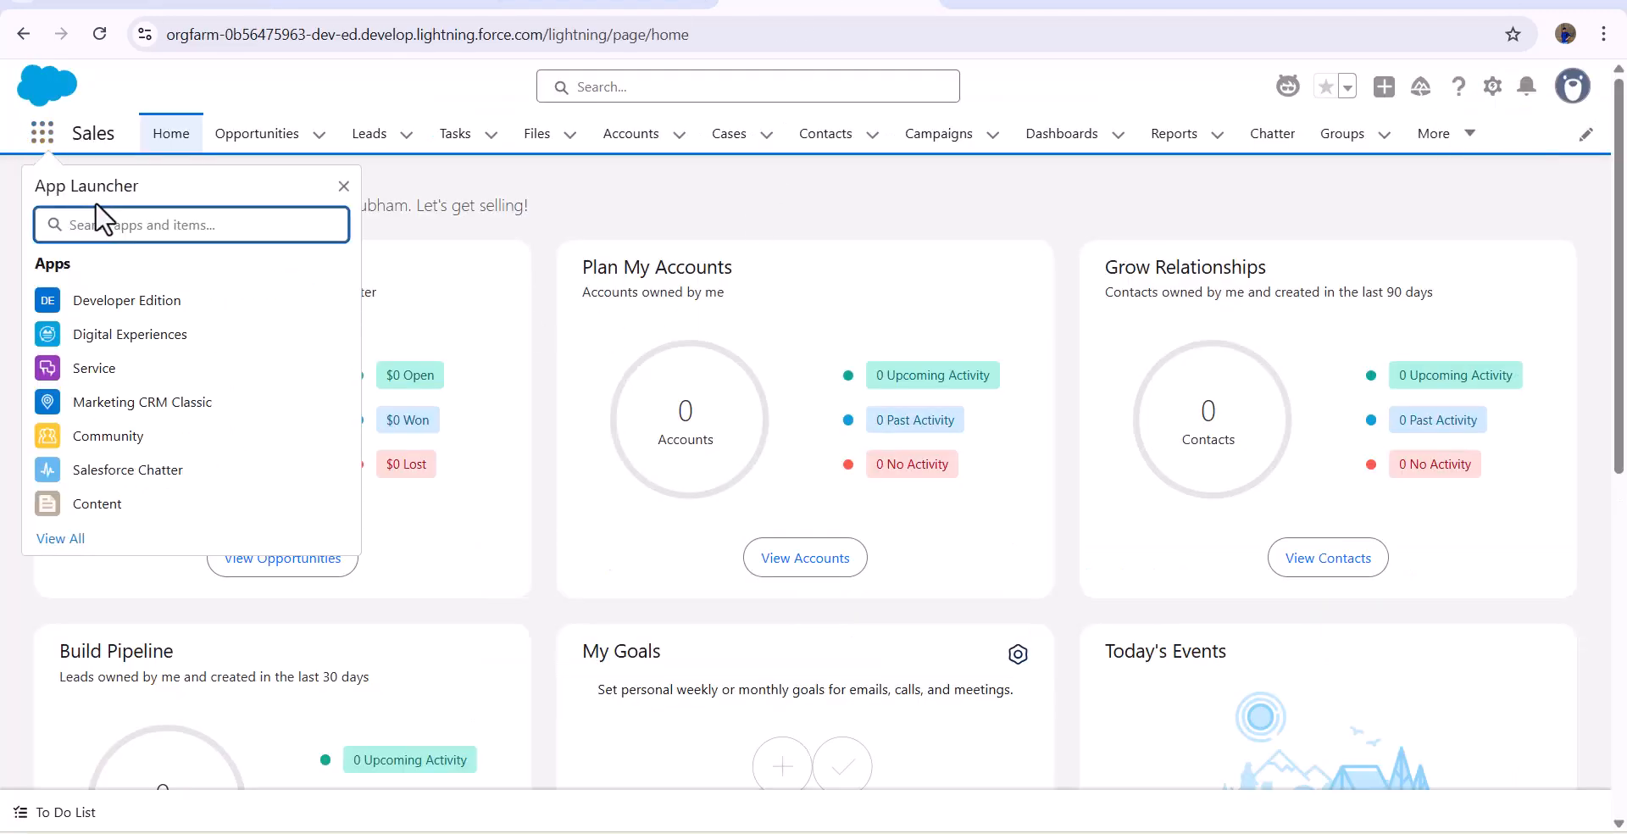
text(Order)
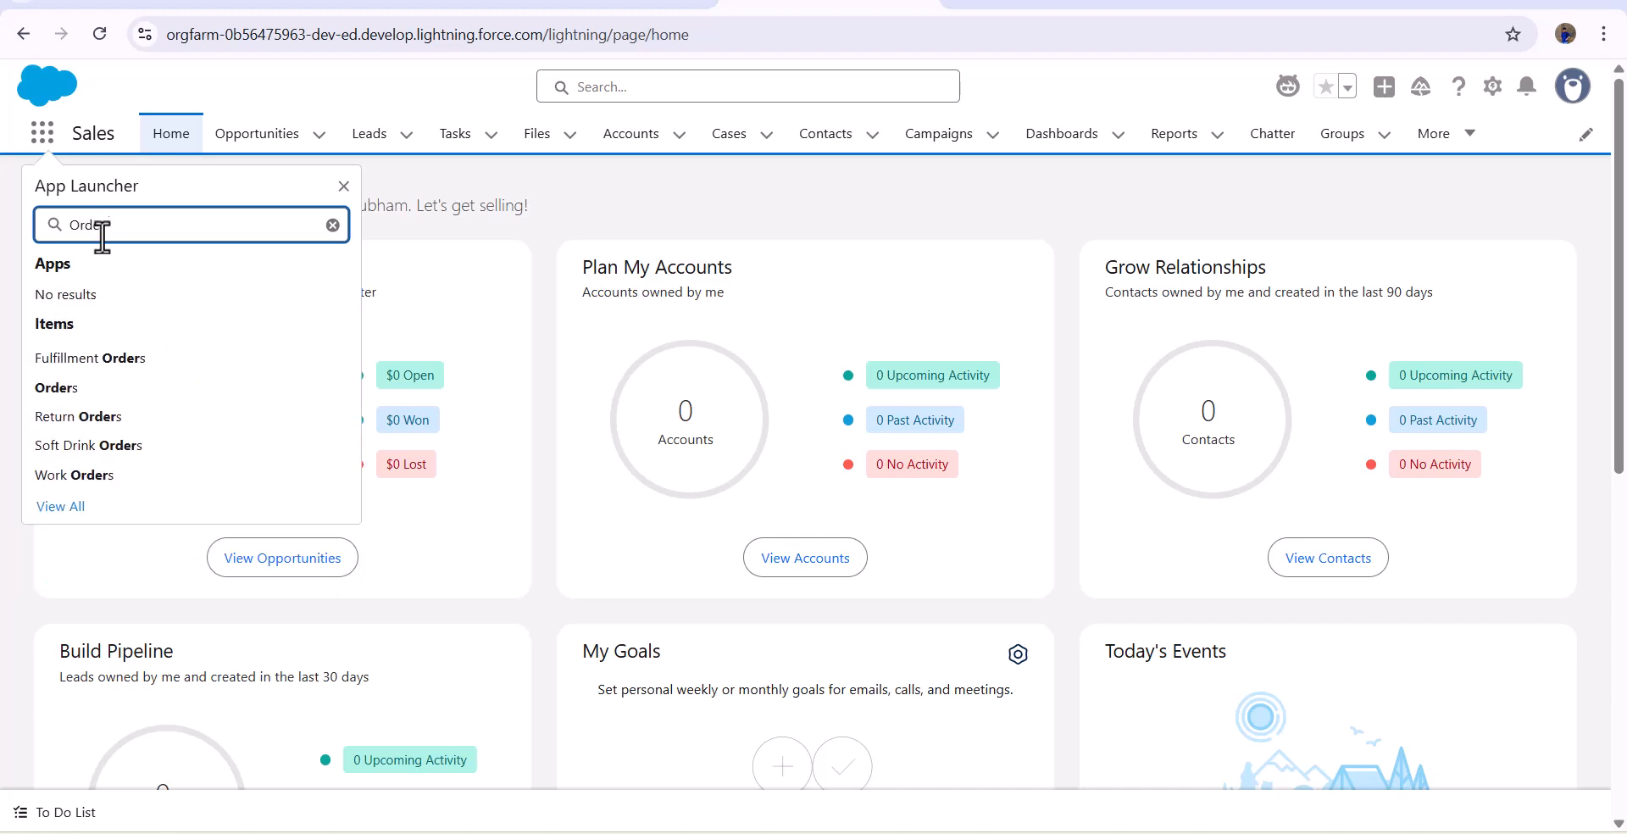
click(89, 445)
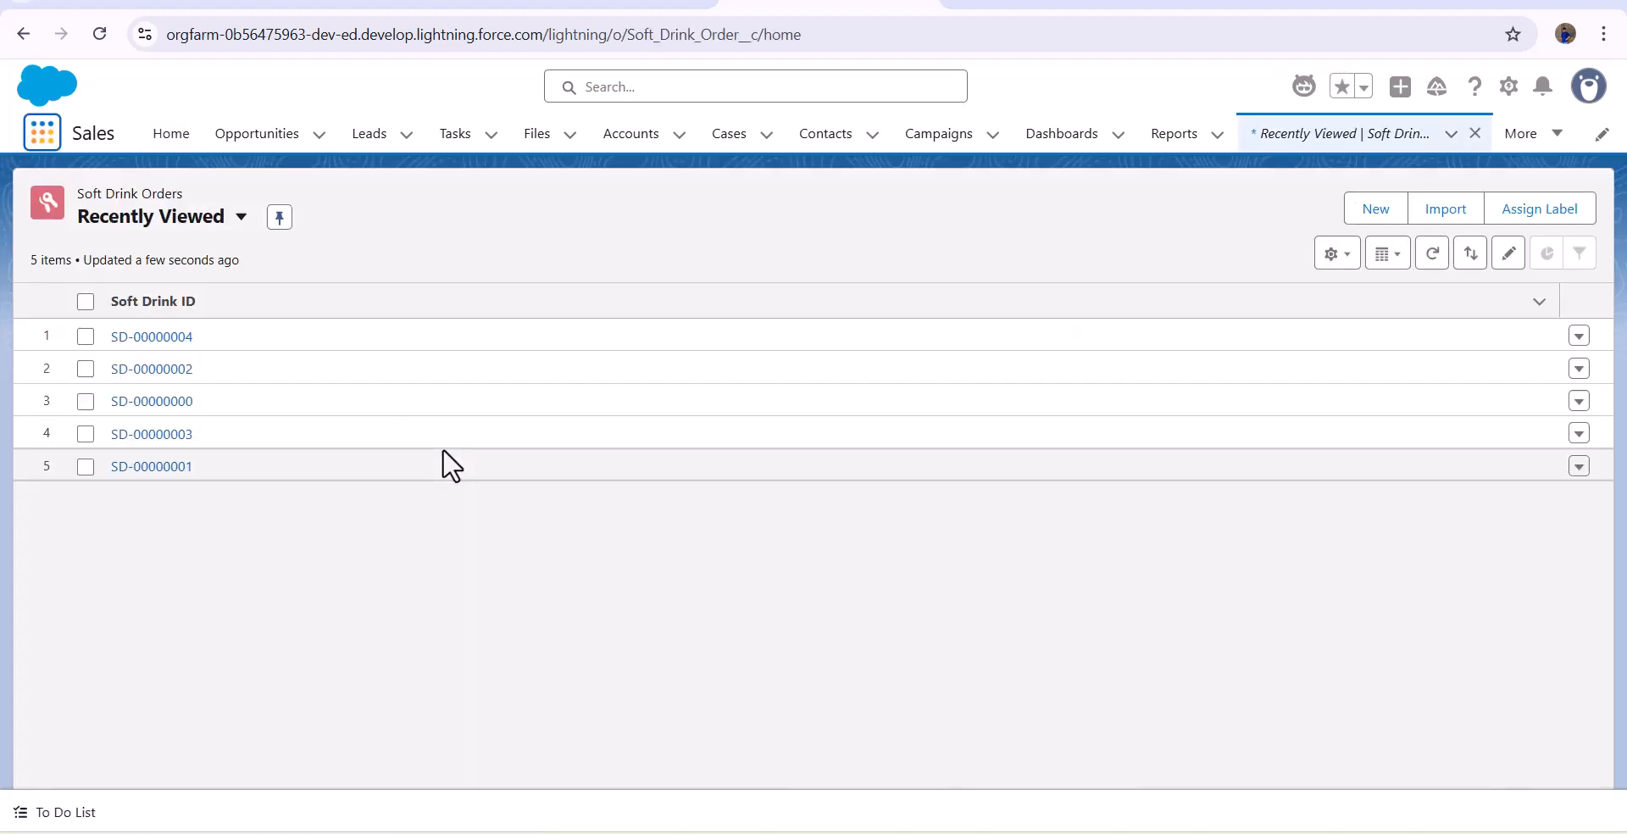
click(149, 218)
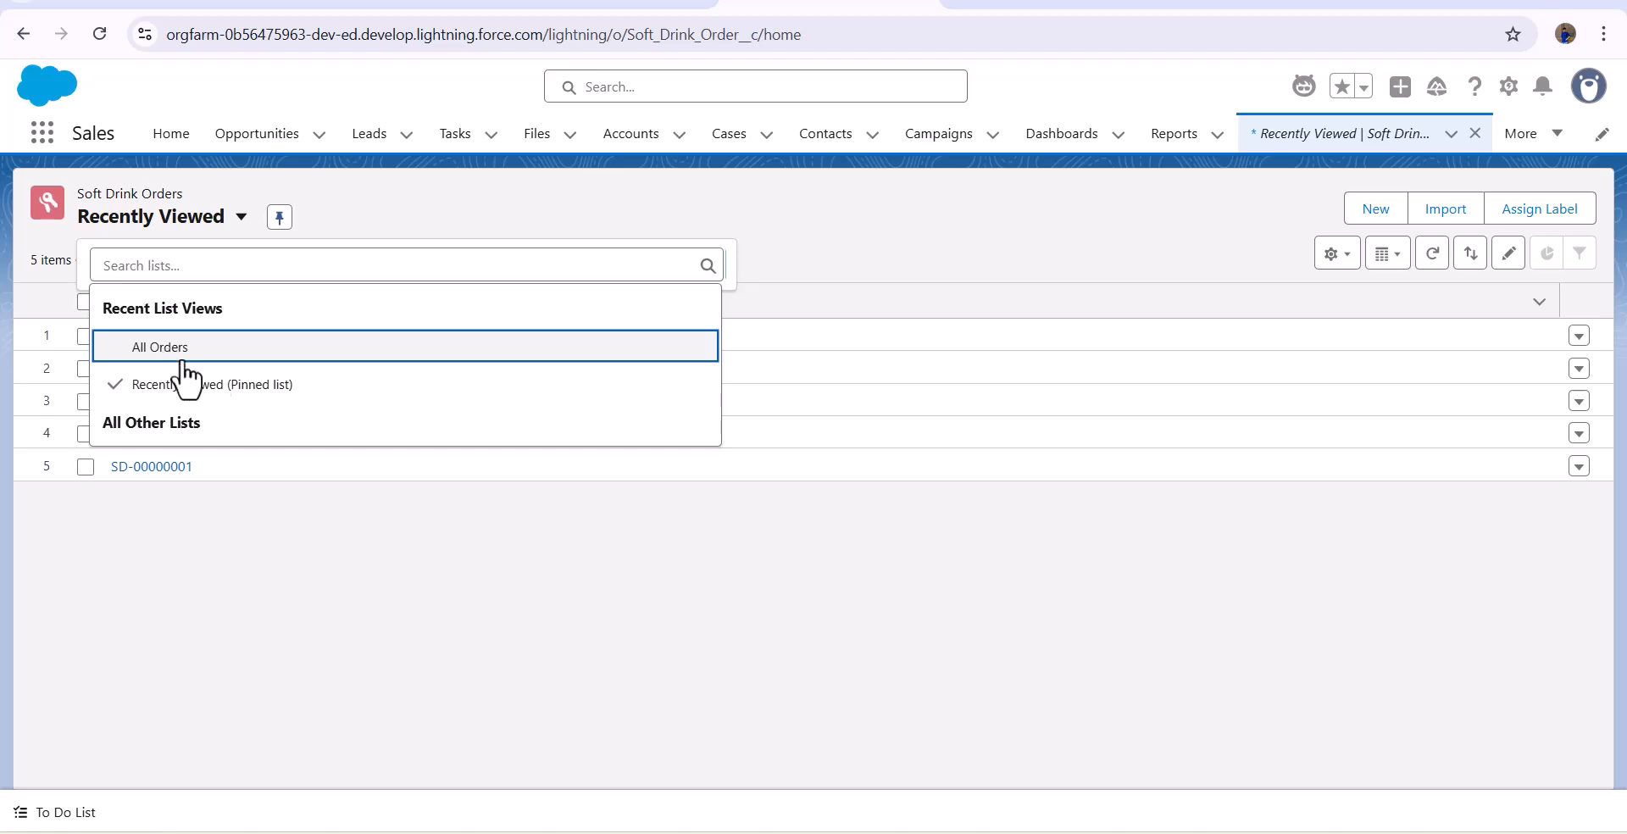
click(168, 348)
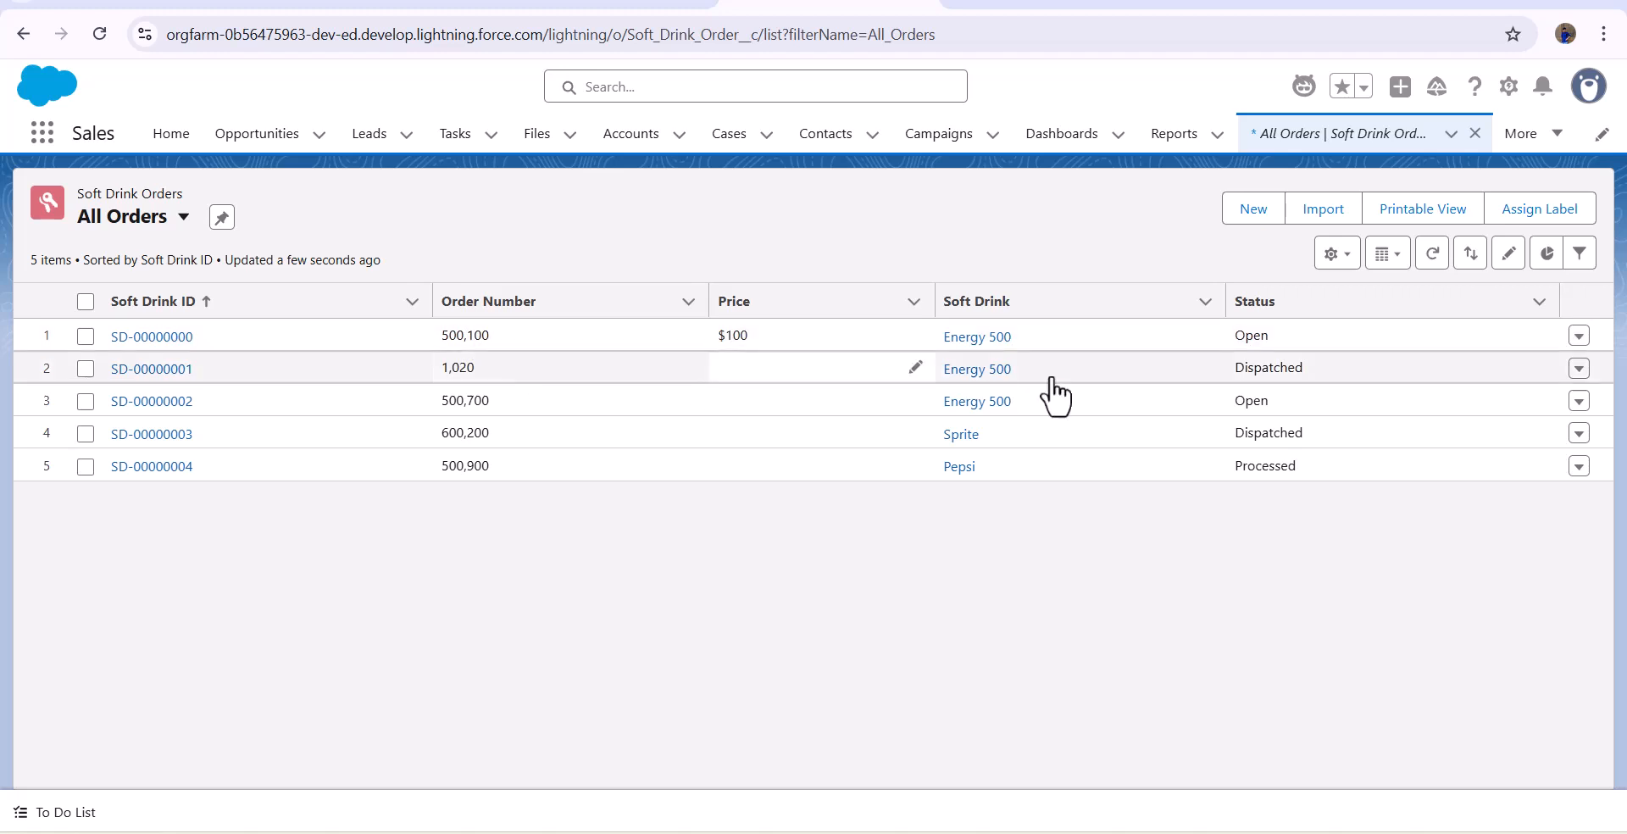
- Return to Slack, correct the drafted status question to the number of the SD-00000000 order and send it to the Order Agent
click(581, 11)
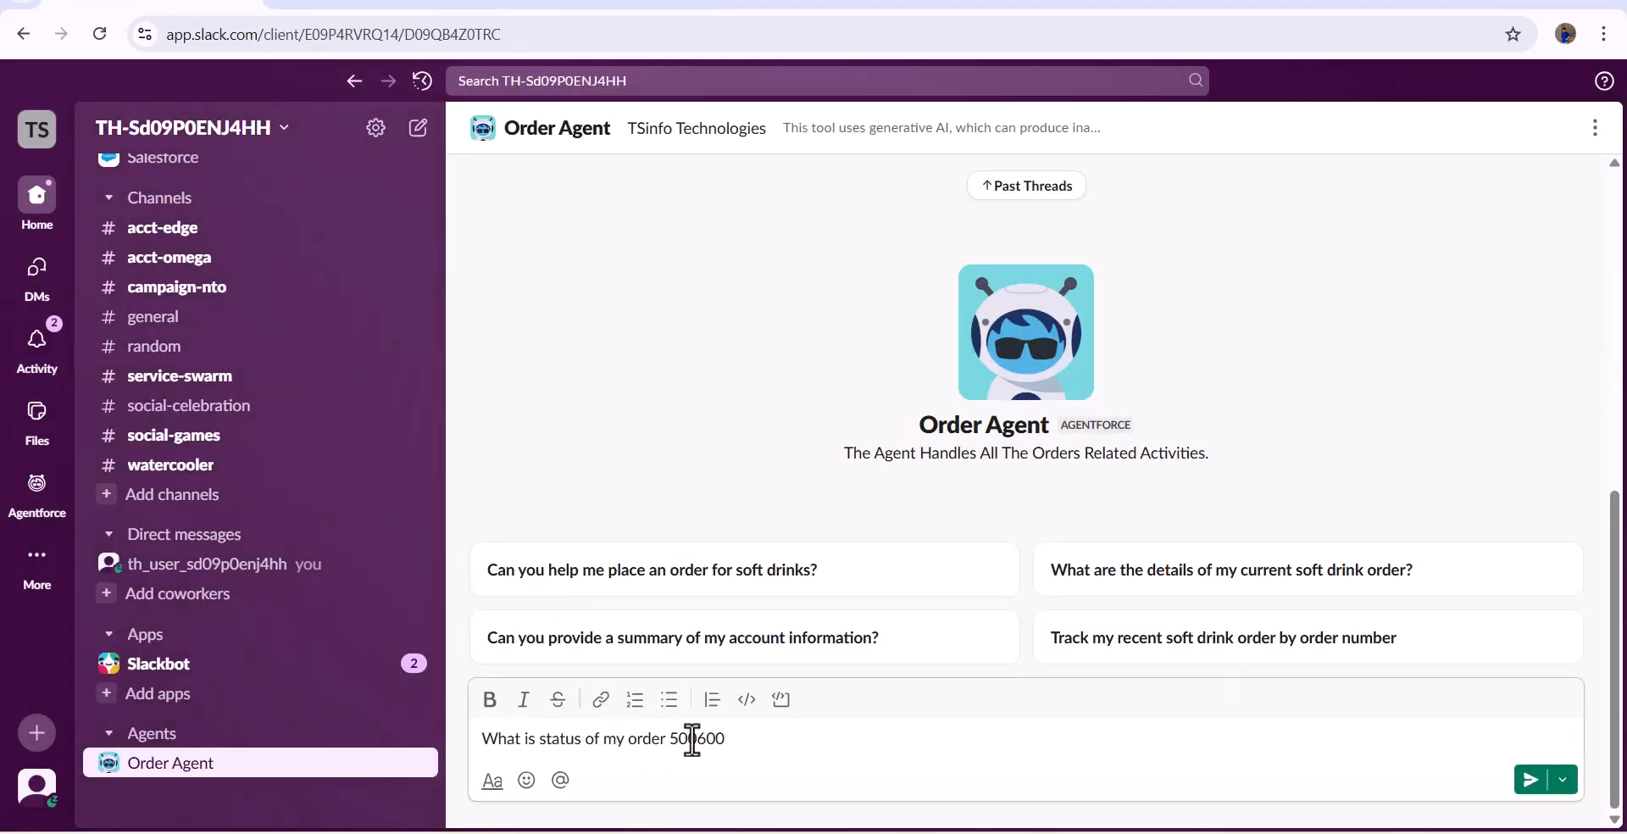
drag(698, 739, 798, 739)
text(100)
key(Return)
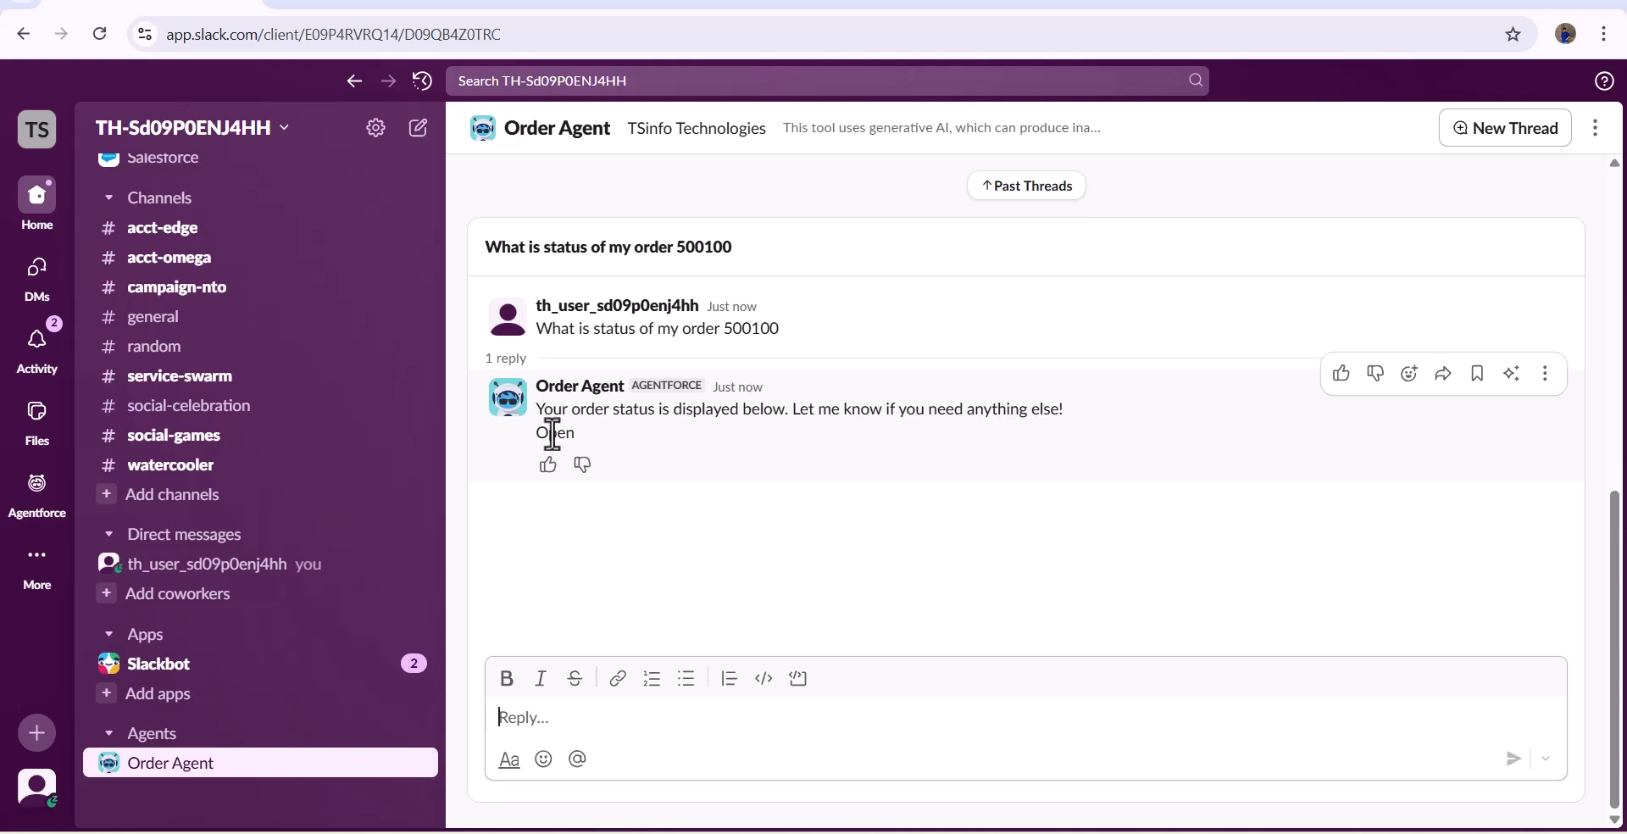
- Compare the status in the Order Agent's reply with that order's record in Salesforce, and return to Slack
drag(536, 430, 589, 448)
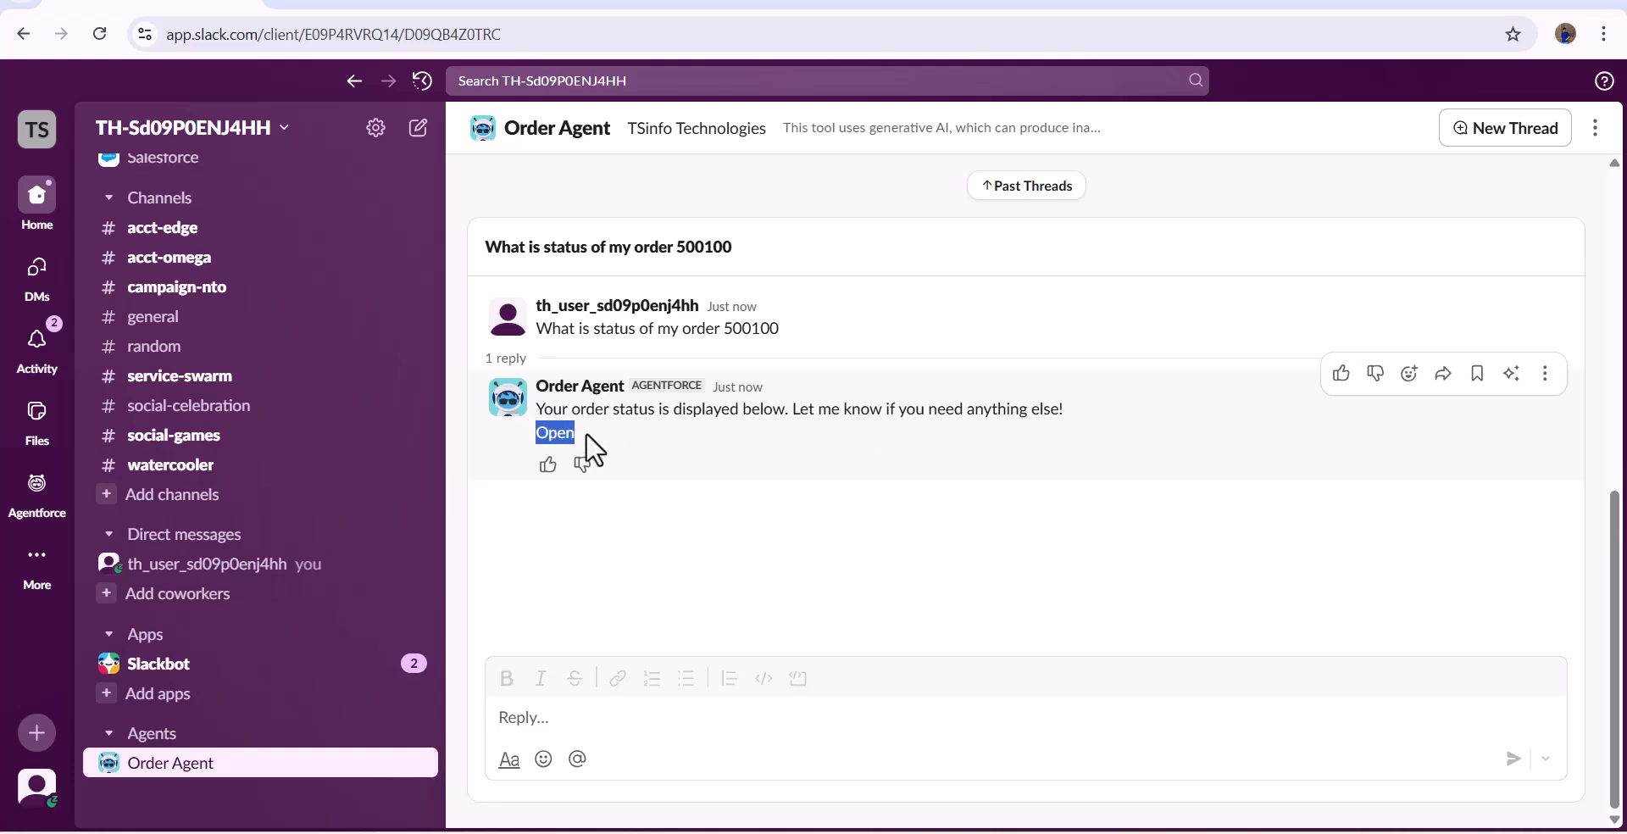
click(882, 3)
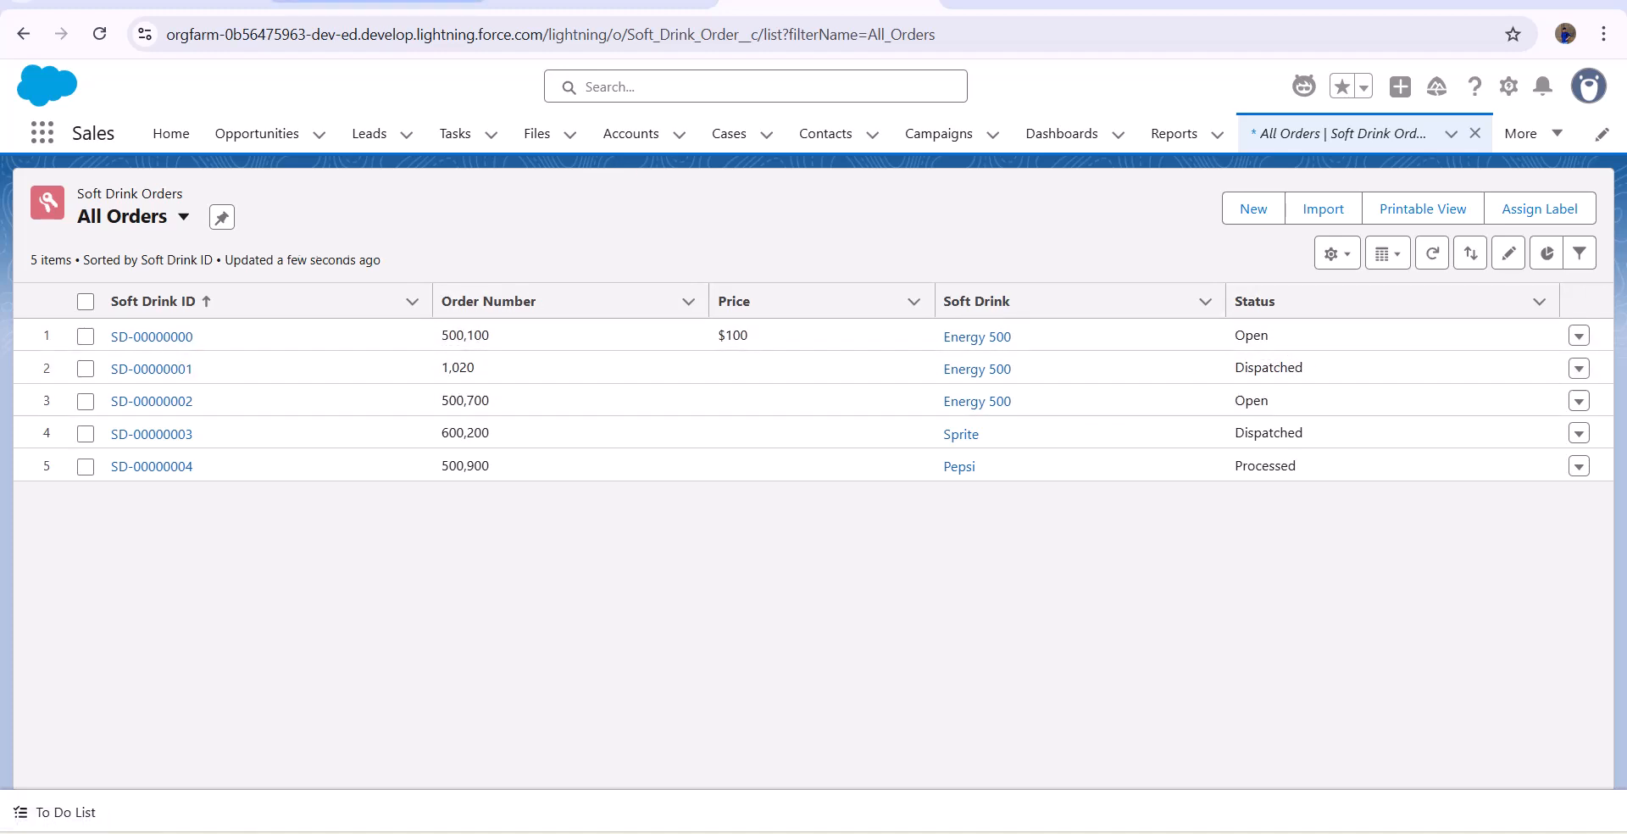
click(191, 3)
click(640, 546)
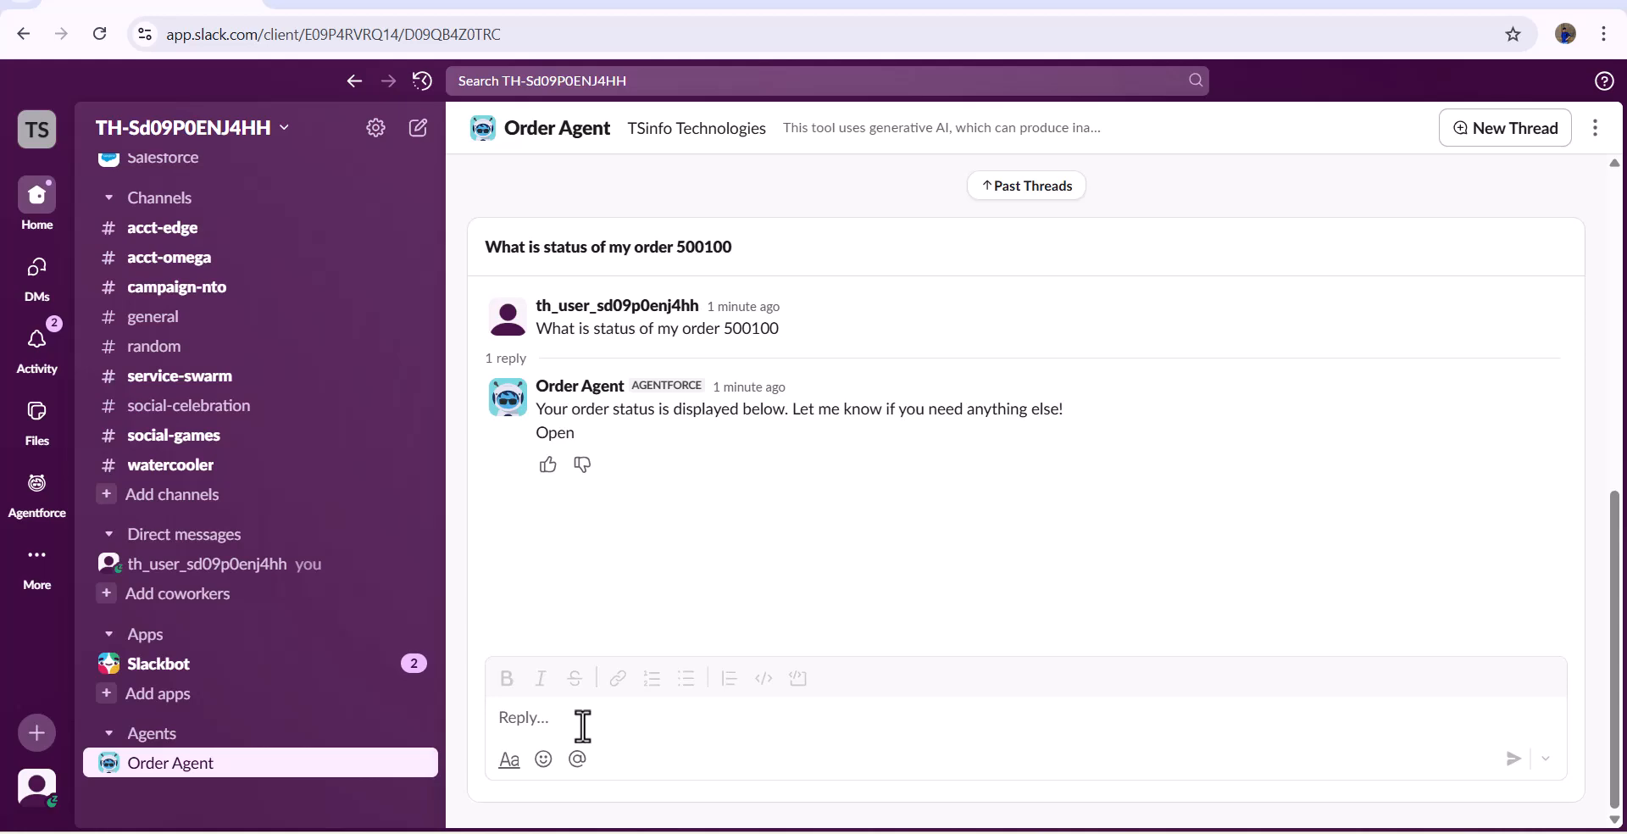
- Open the general channel and start a message that mentions Order Agent
click(169, 331)
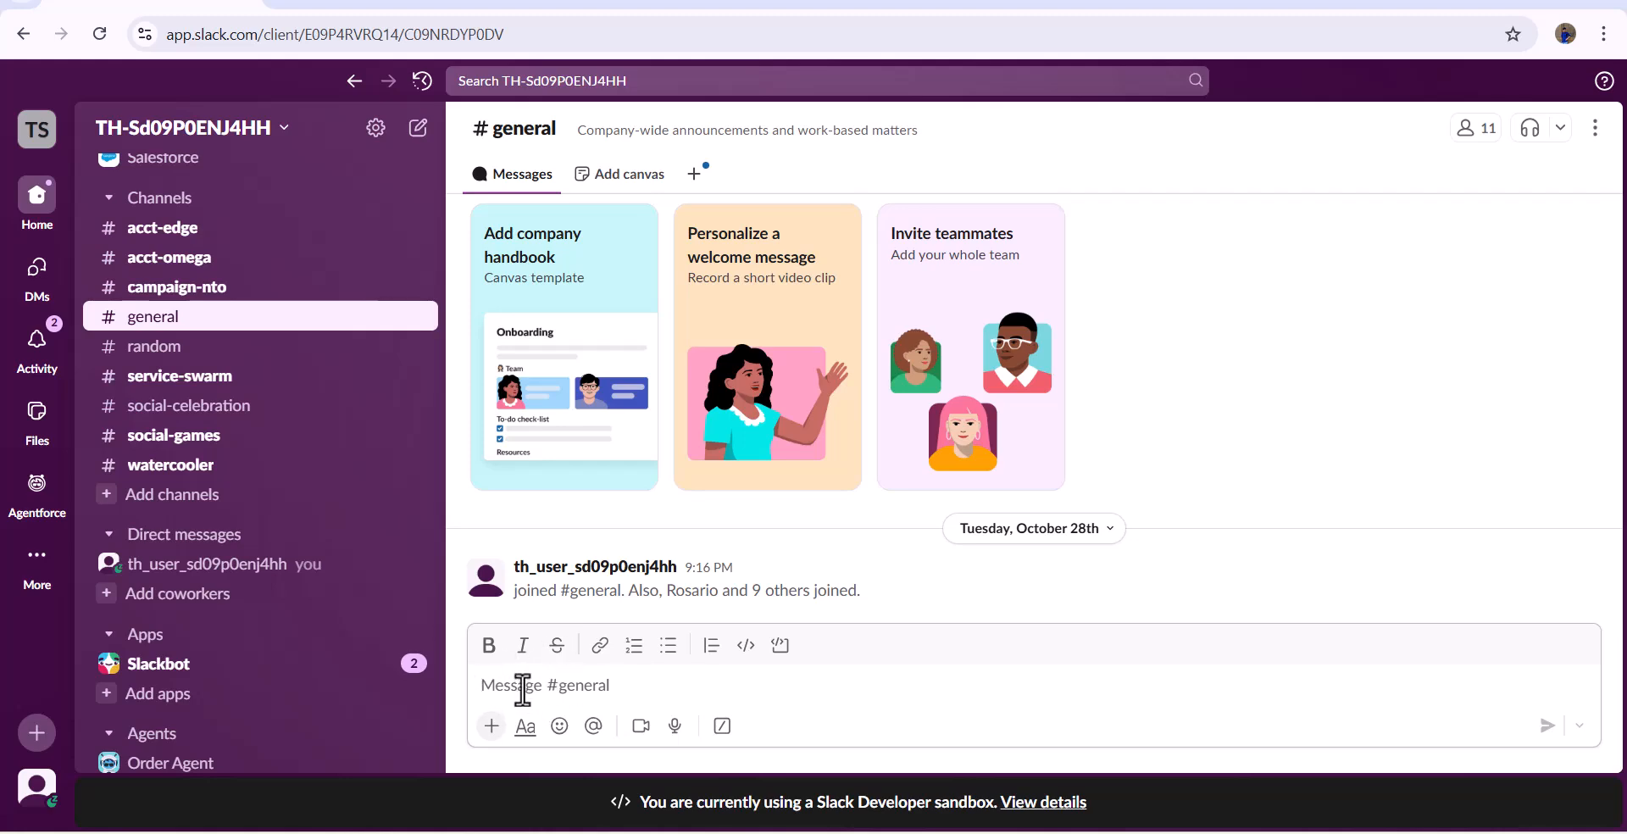
text(@)
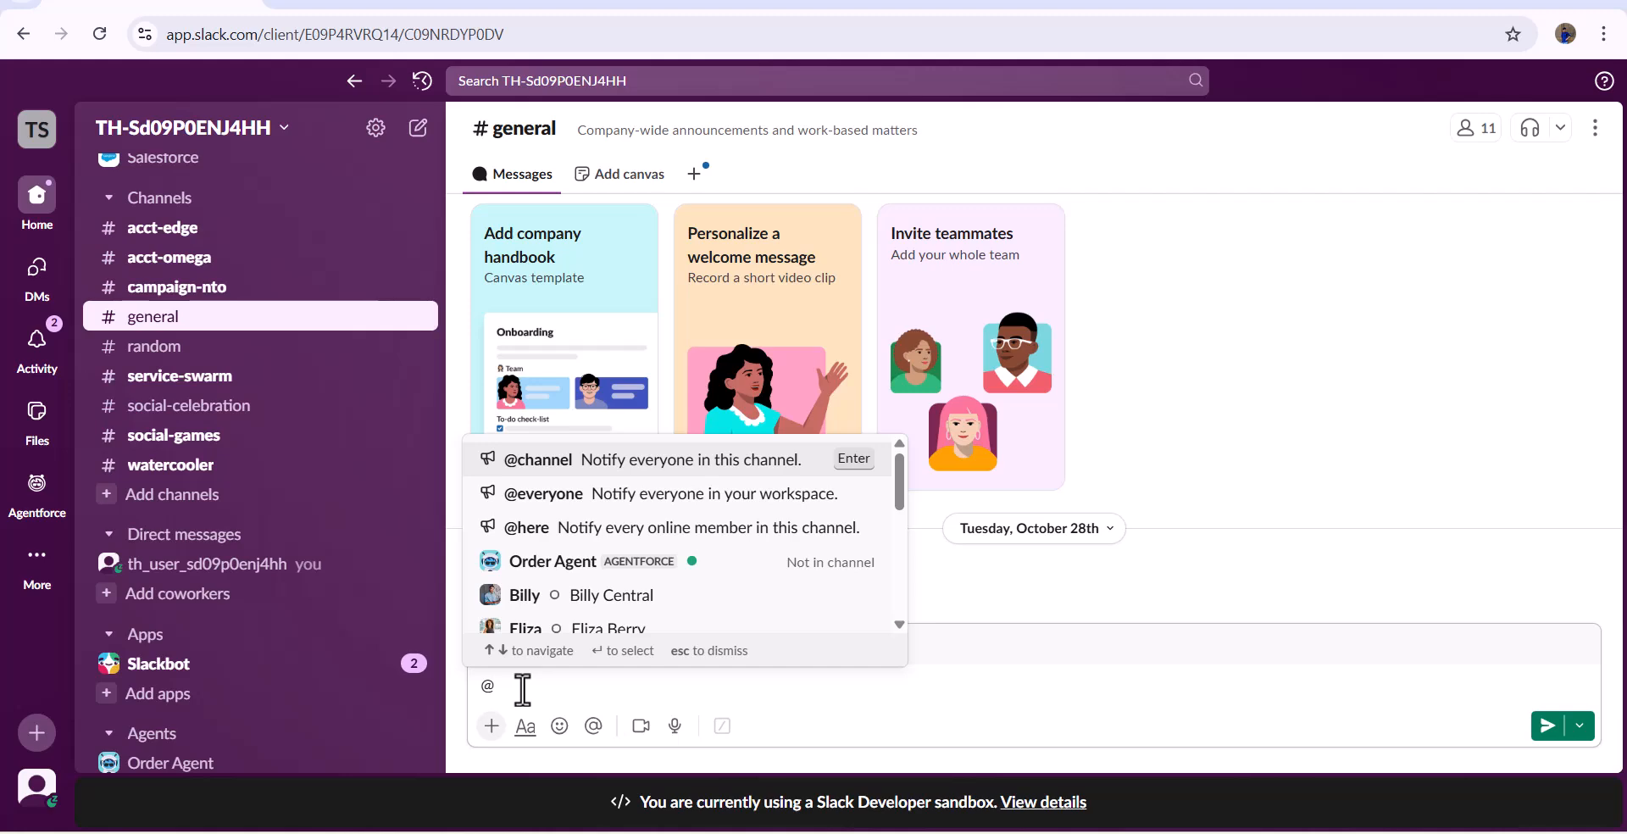
text(order)
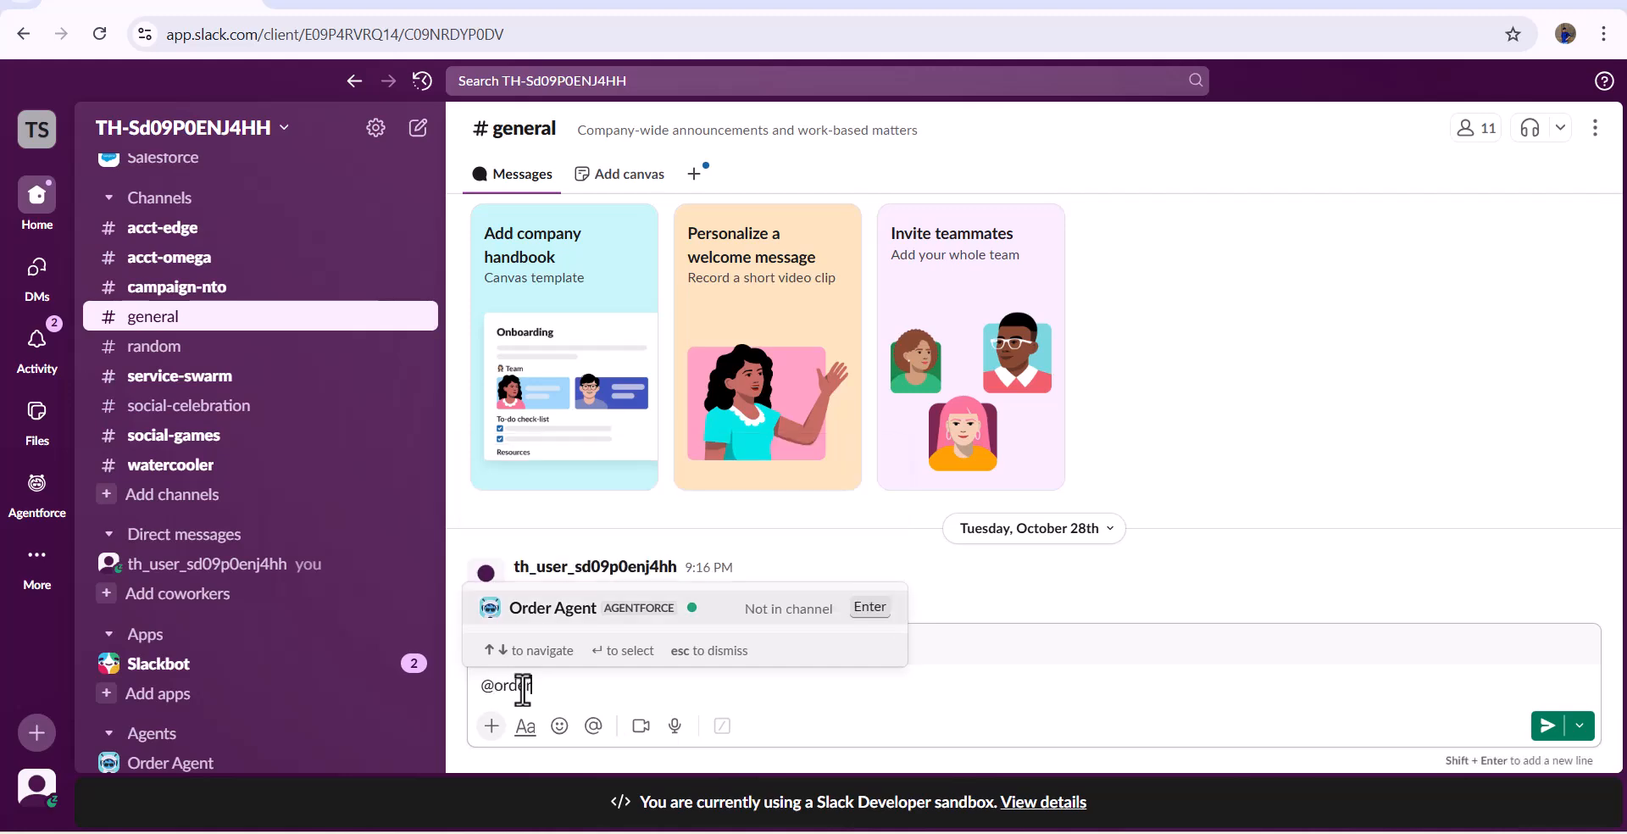
click(588, 625)
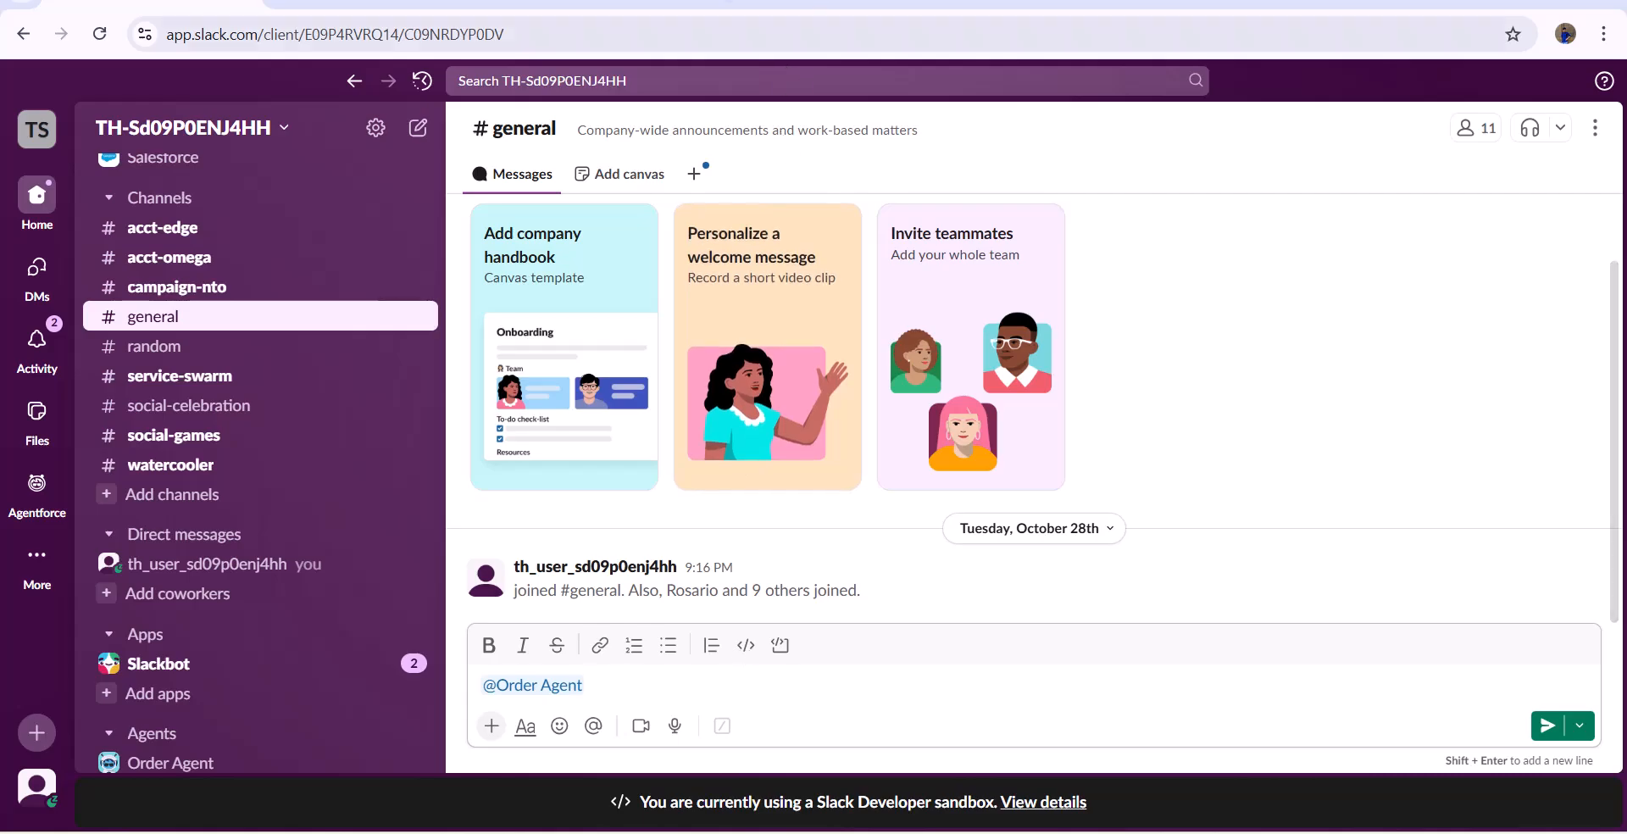
- Look up the Sprite order's number in Salesforce, post a question about its status in the general channel and add Order Agent there
click(784, 2)
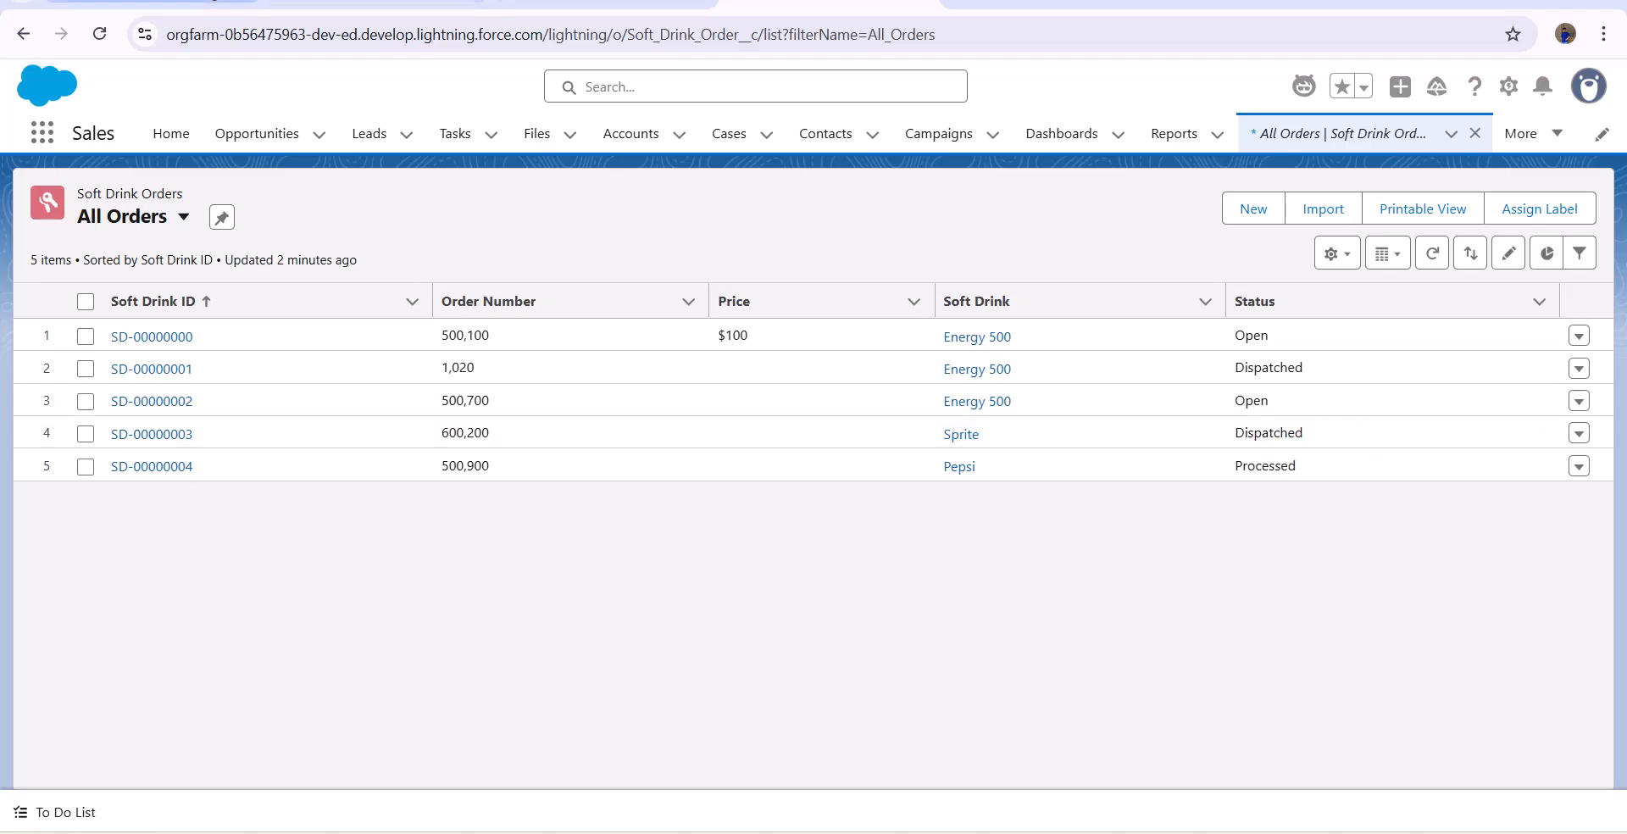
click(377, 3)
text(wha)
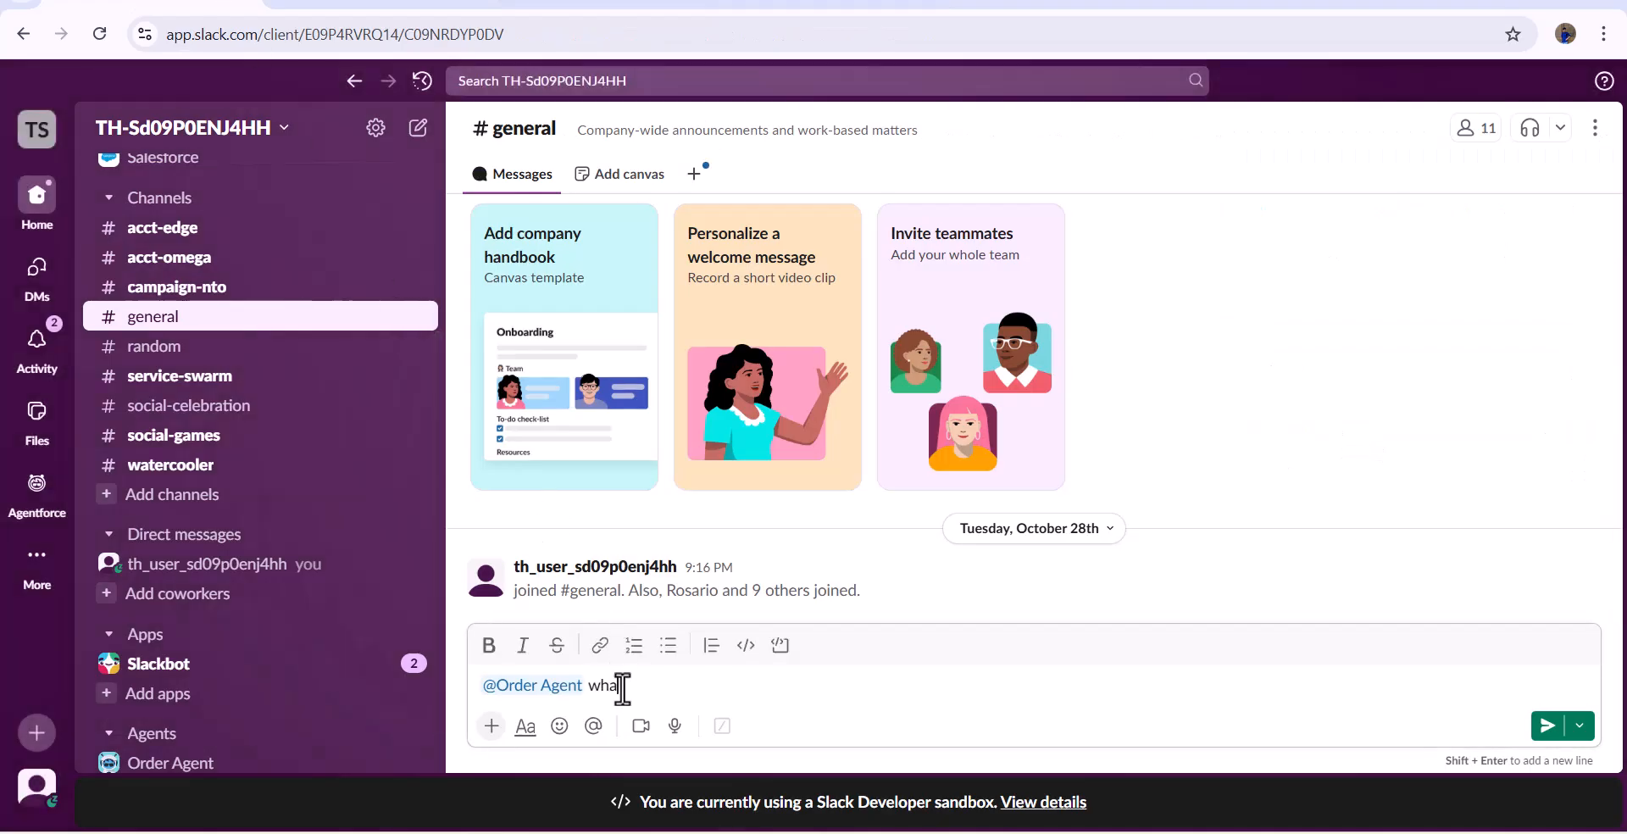
text(t is my status of order number 600200)
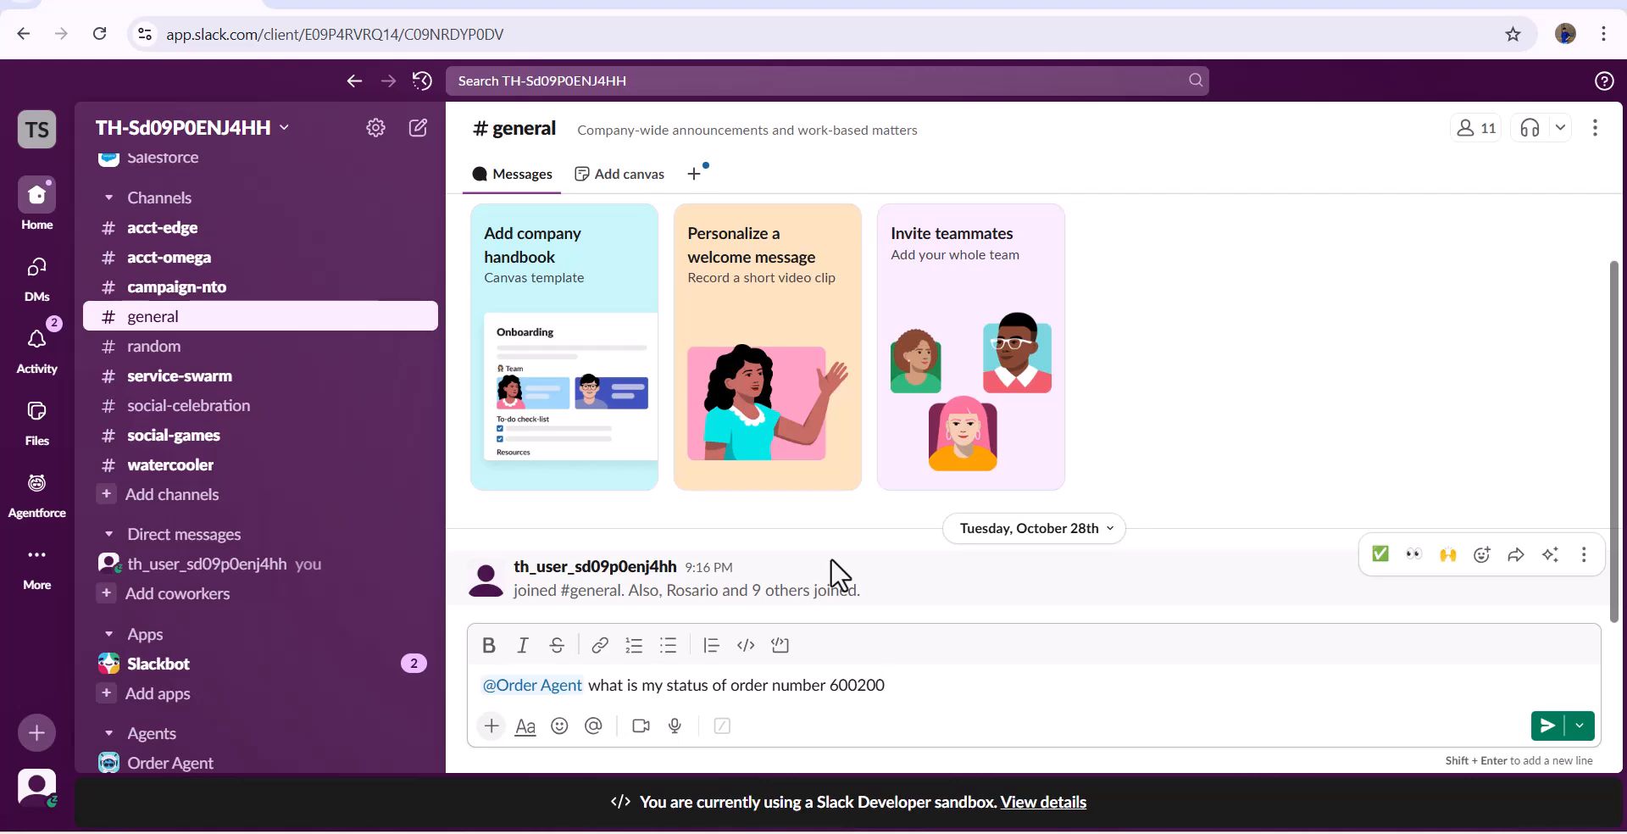
key(Return)
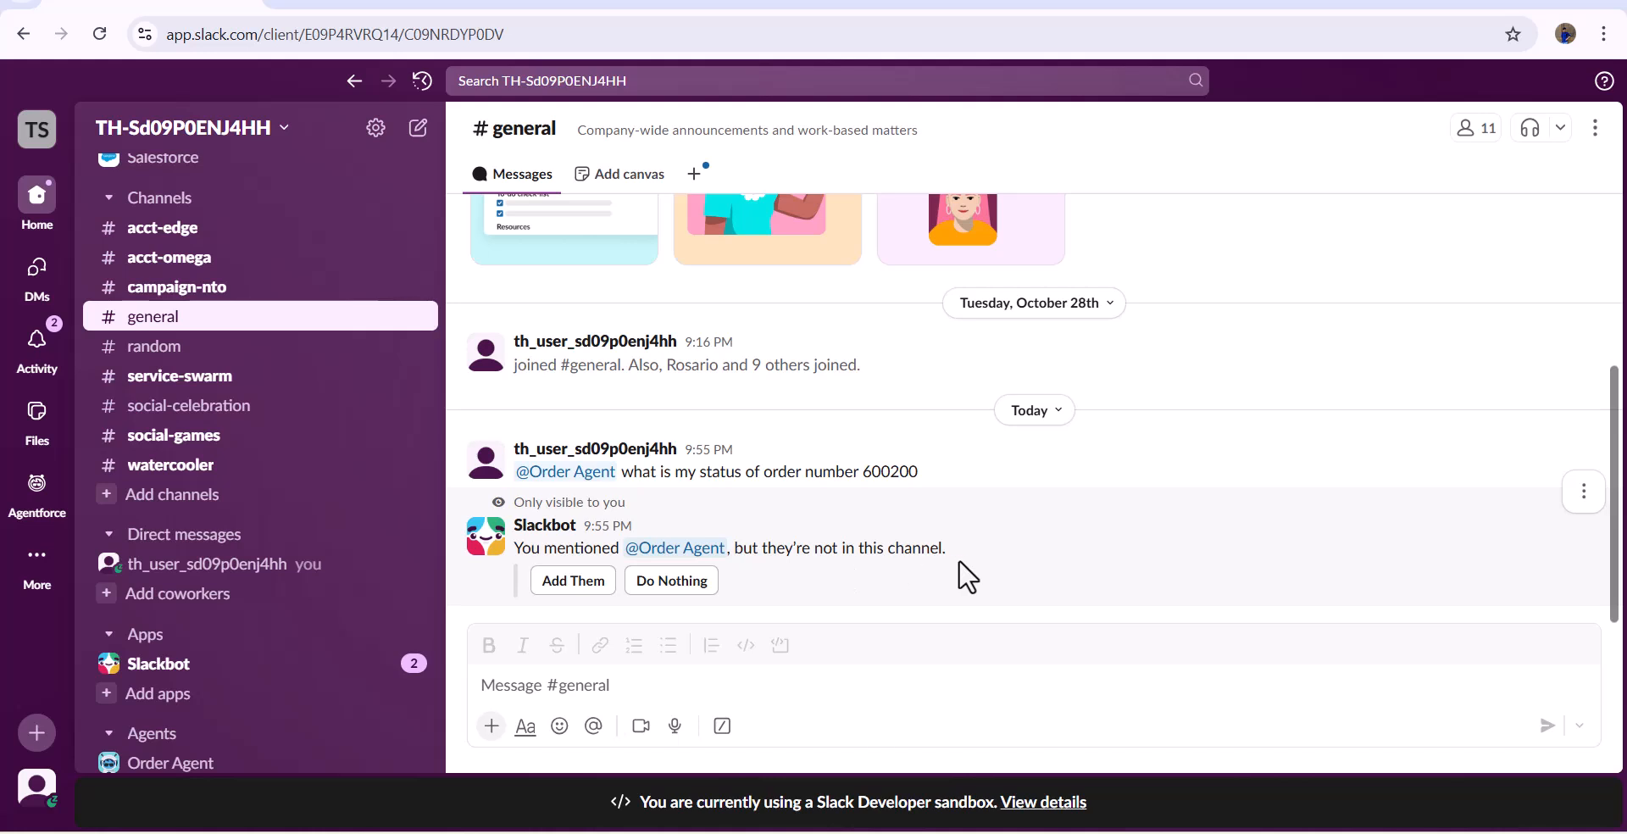
click(570, 583)
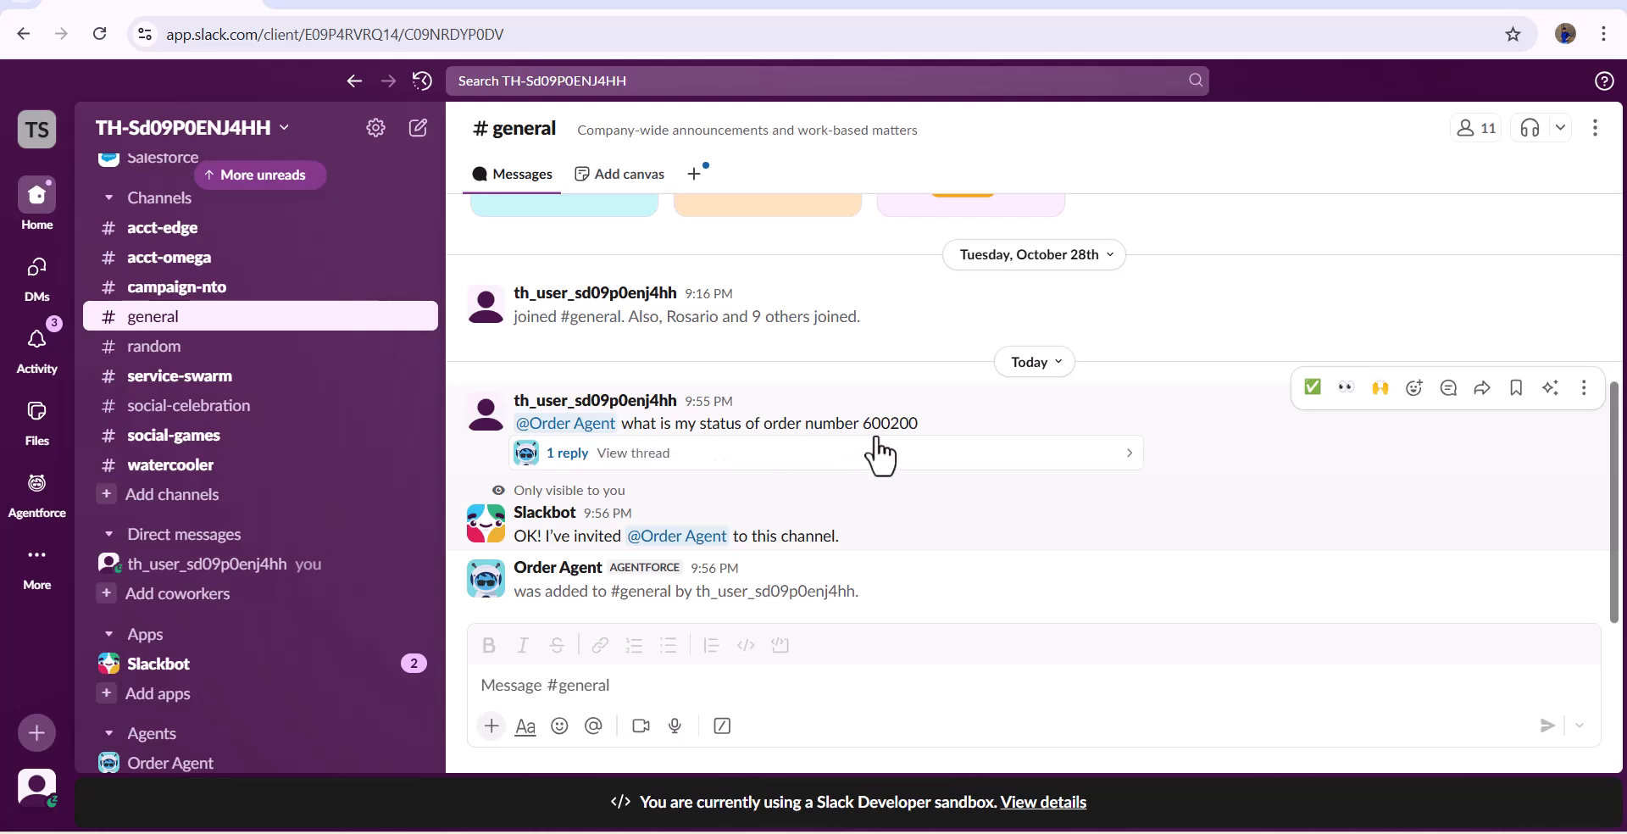
- Open the thread with the Order Agent's reply and compare its status with the Sprite order in Salesforce
click(564, 455)
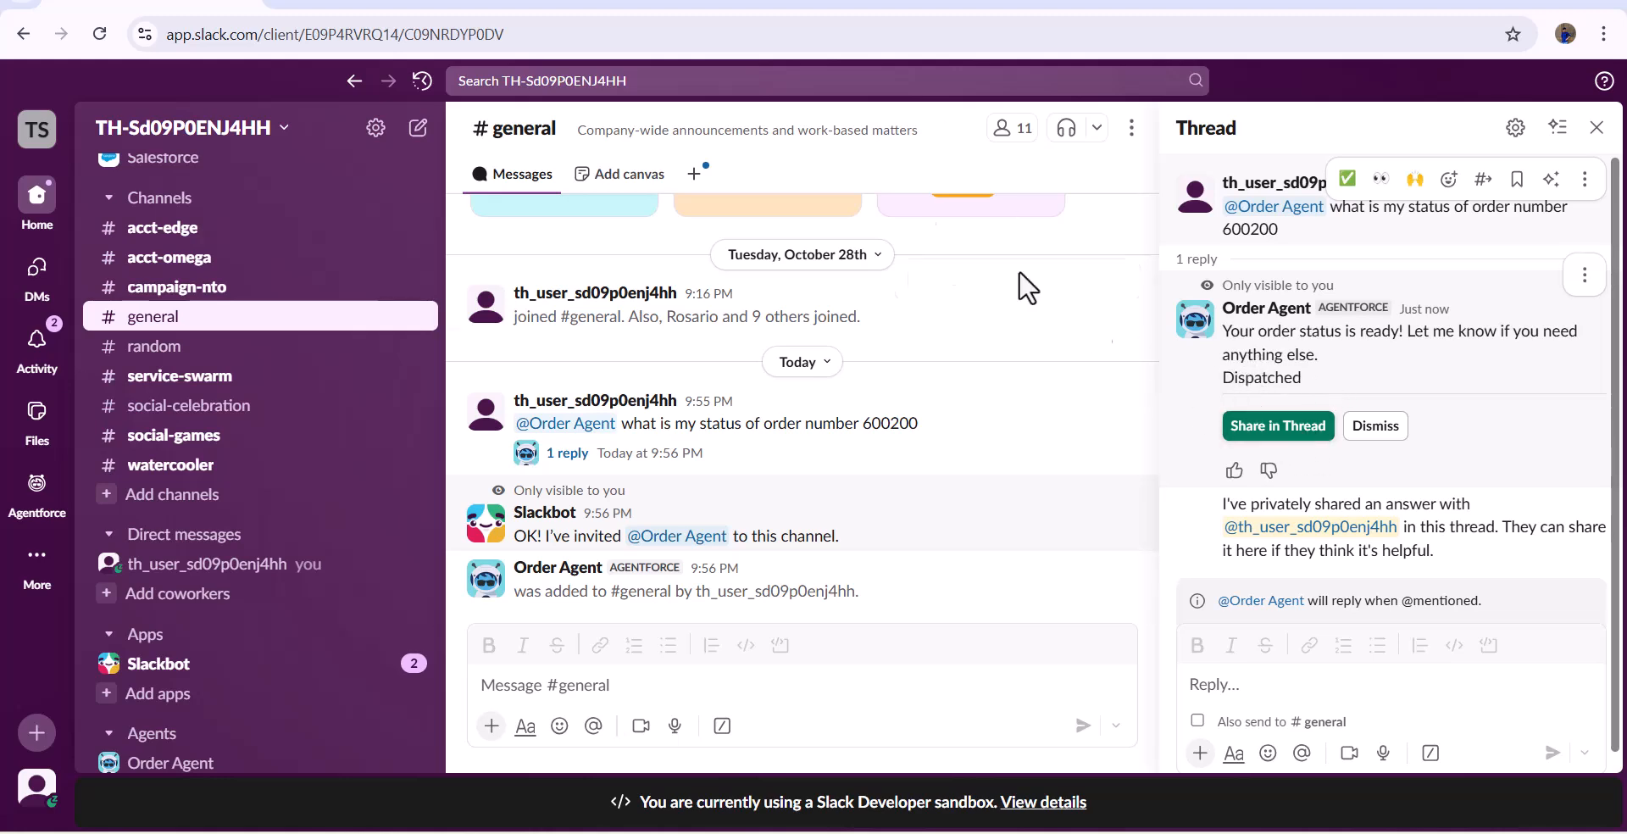
click(782, 3)
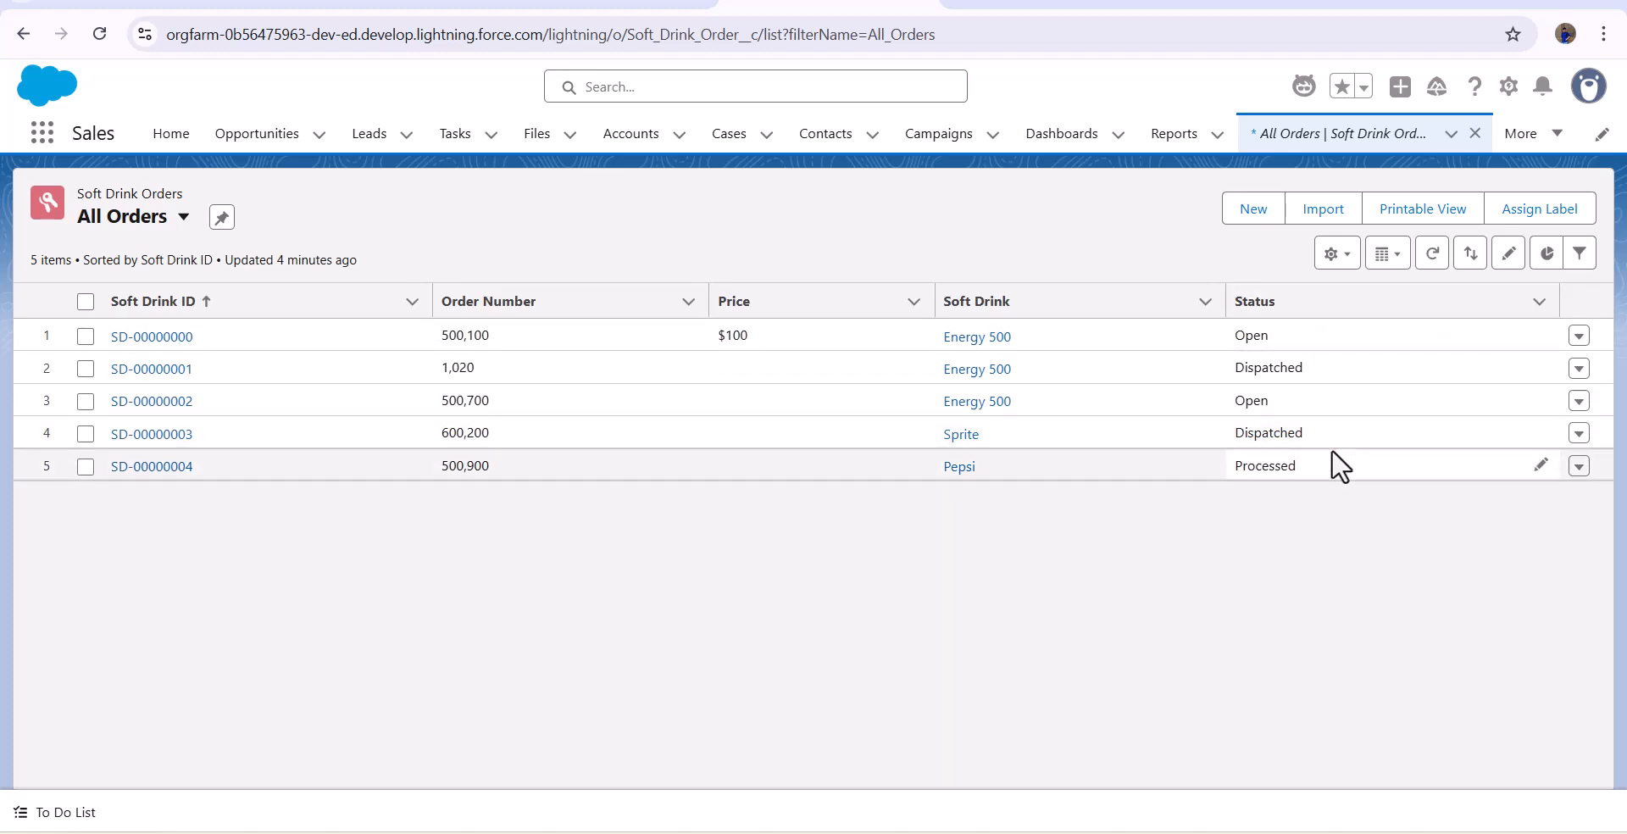
click(151, 3)
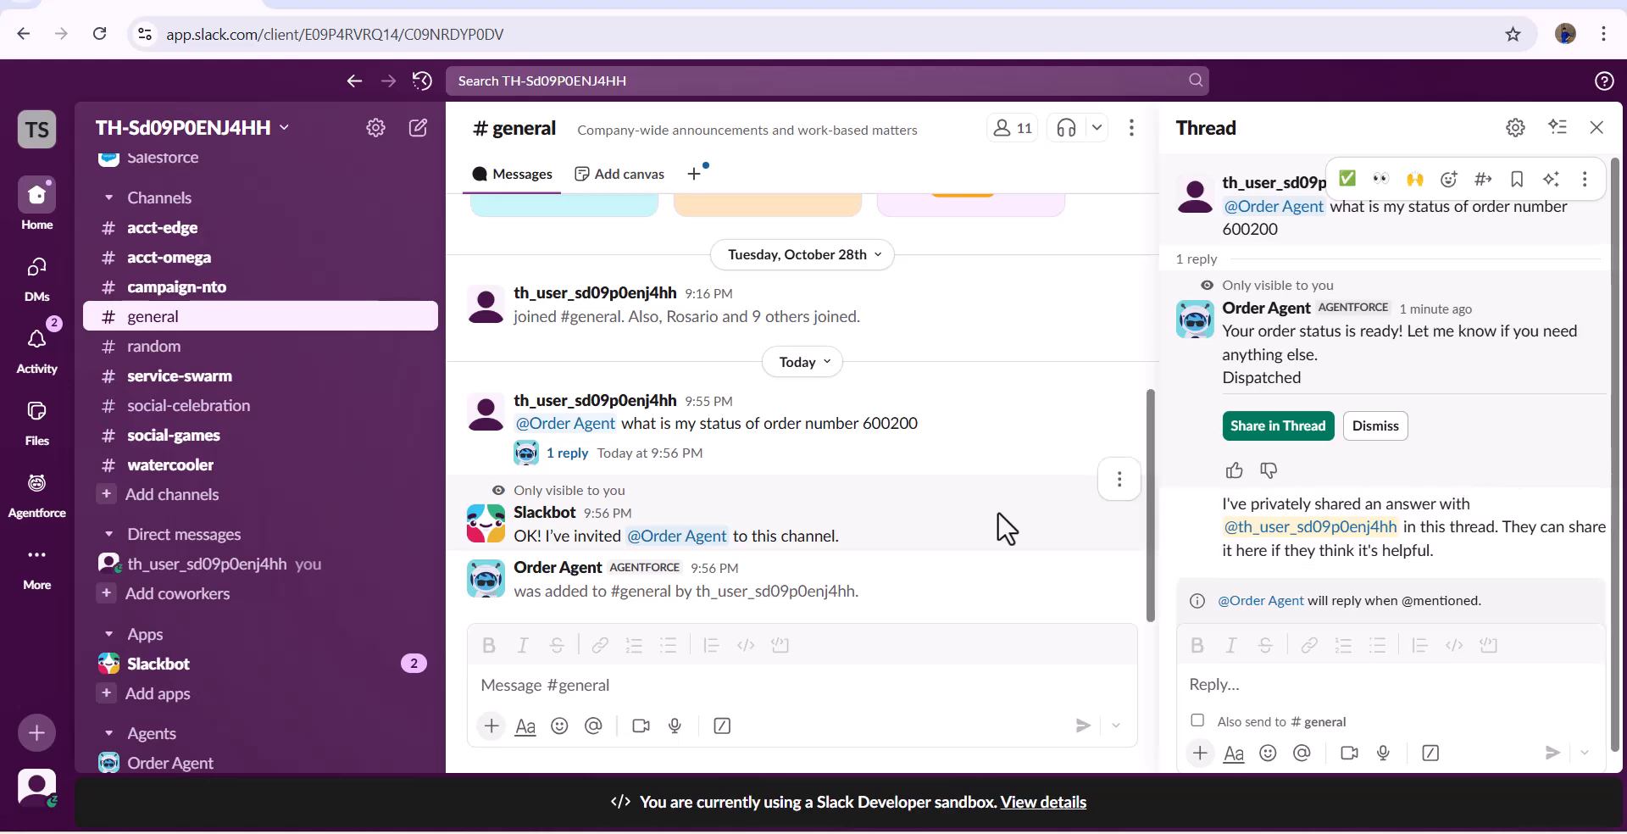
key(alt+Tab)
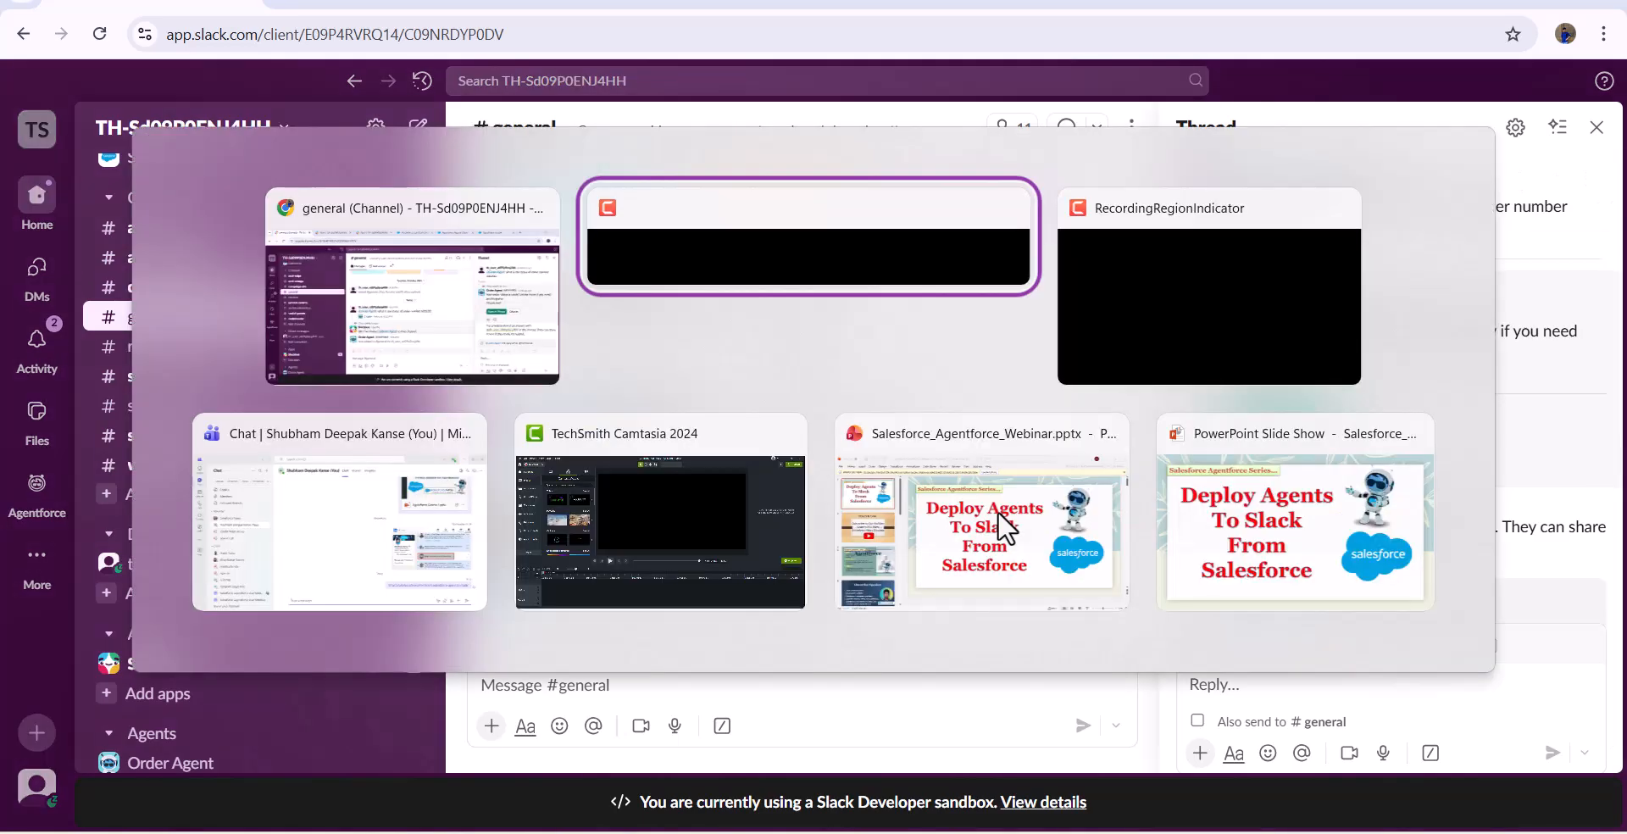
key(alt+Tab)
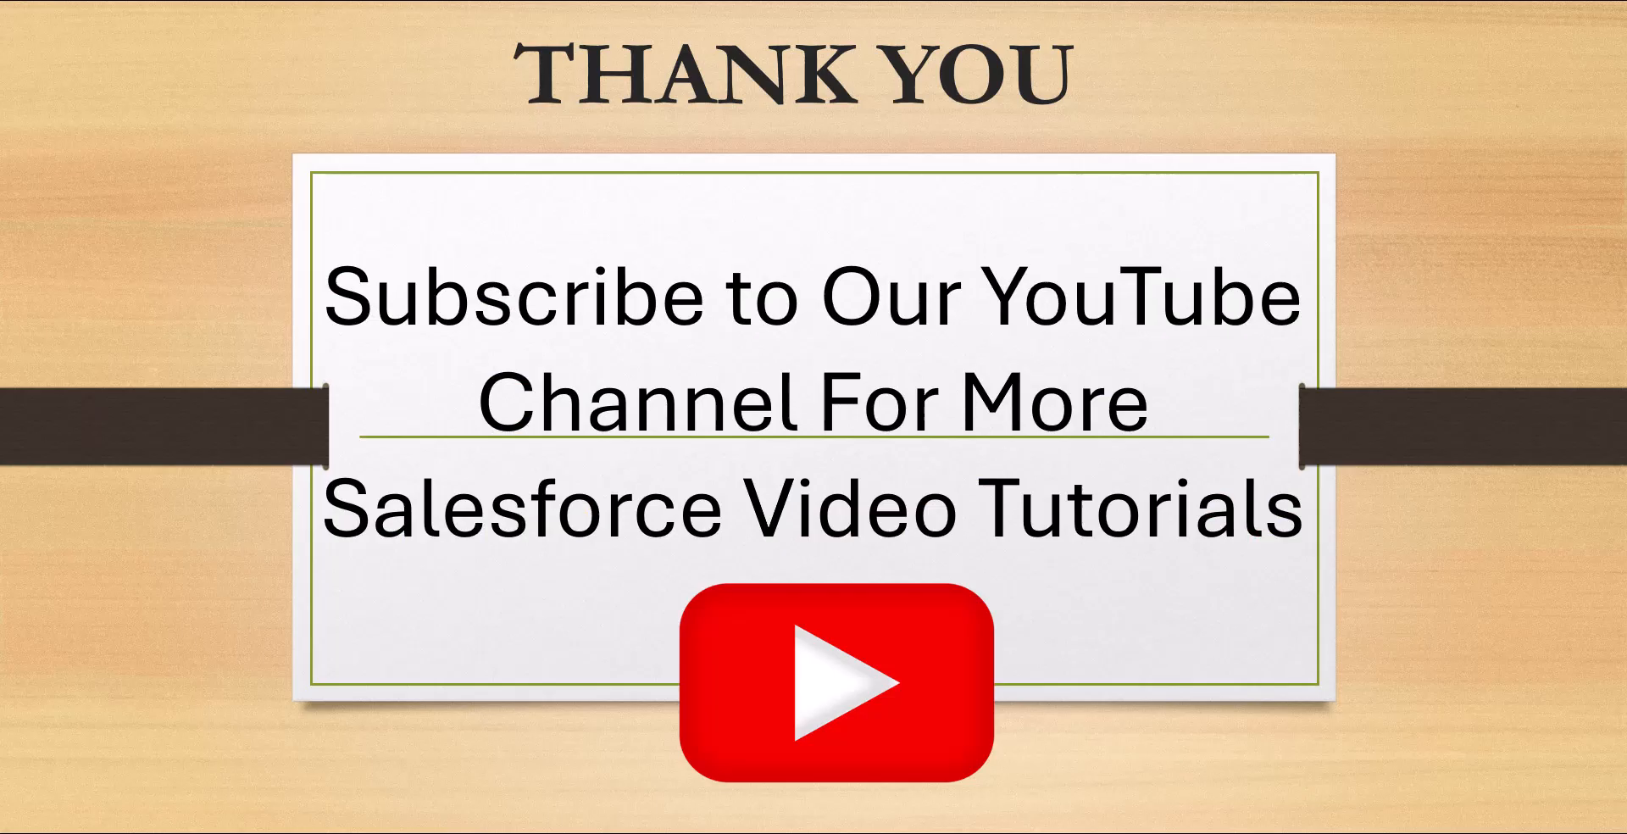